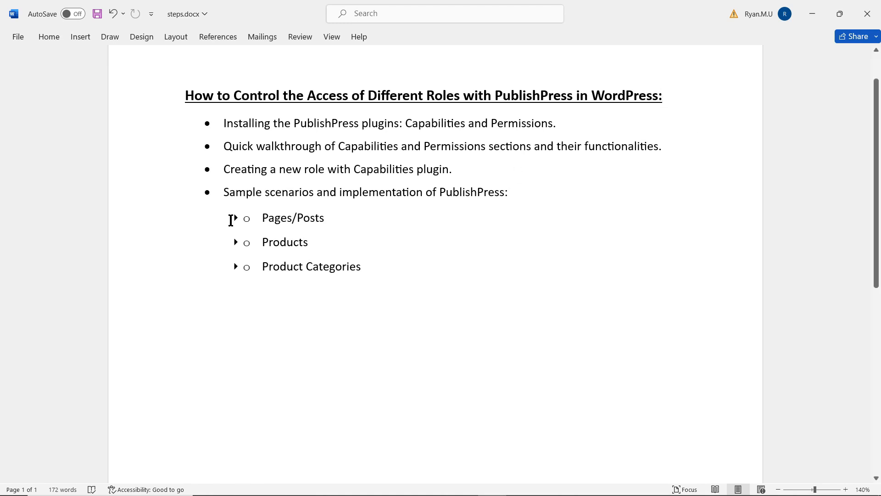
- Expand and collapse the Pages/Posts, Products and Product Categories scenario bullets to review them
click(236, 218)
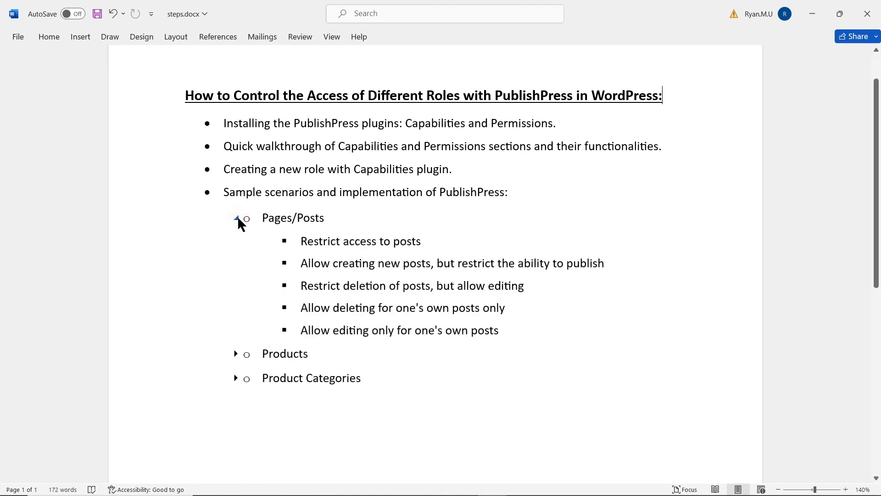
click(237, 218)
click(237, 242)
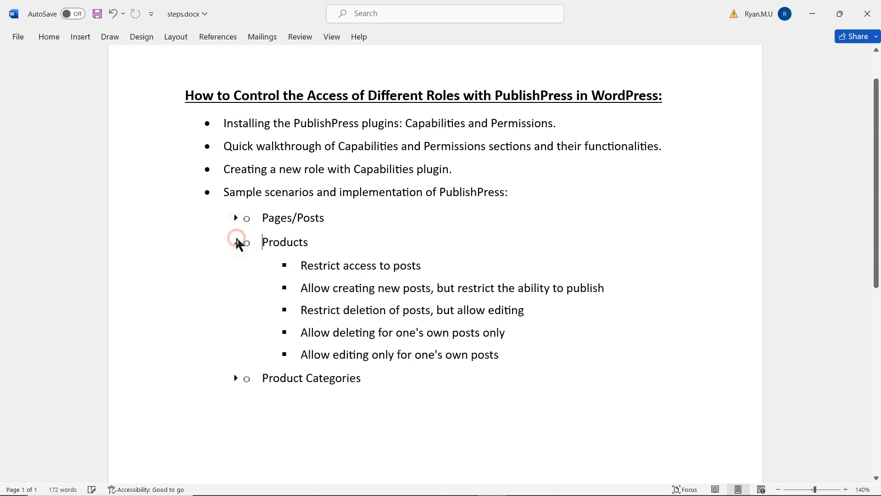
click(236, 242)
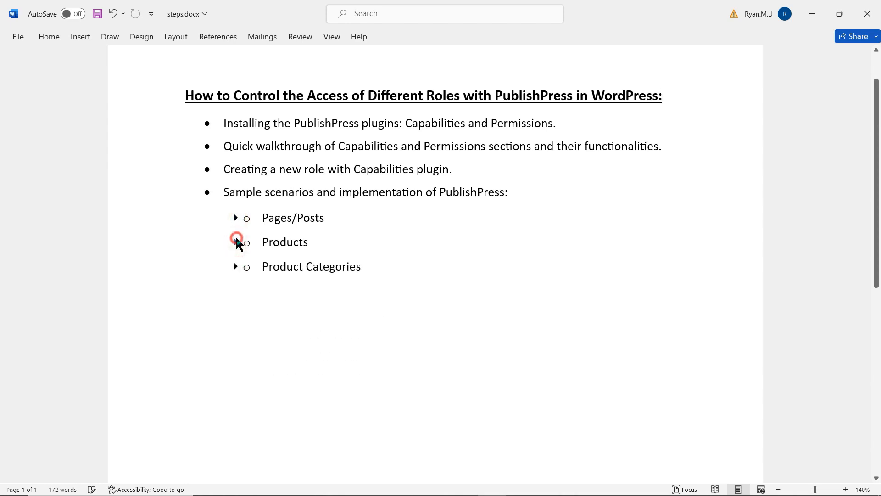
click(235, 267)
click(236, 267)
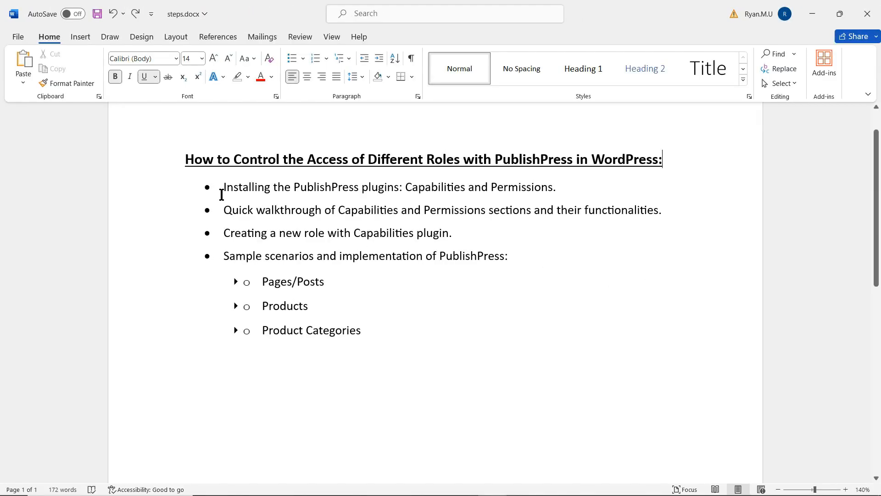
- Strike through only the first bullet about installing the PublishPress Capabilities and Permissions plugins
click(222, 189)
drag(282, 190, 588, 190)
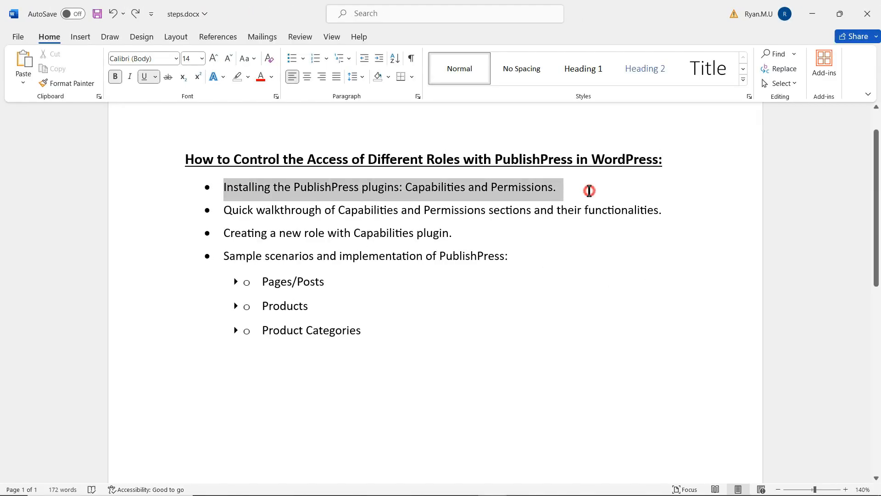
click(166, 78)
key(ctrl+z)
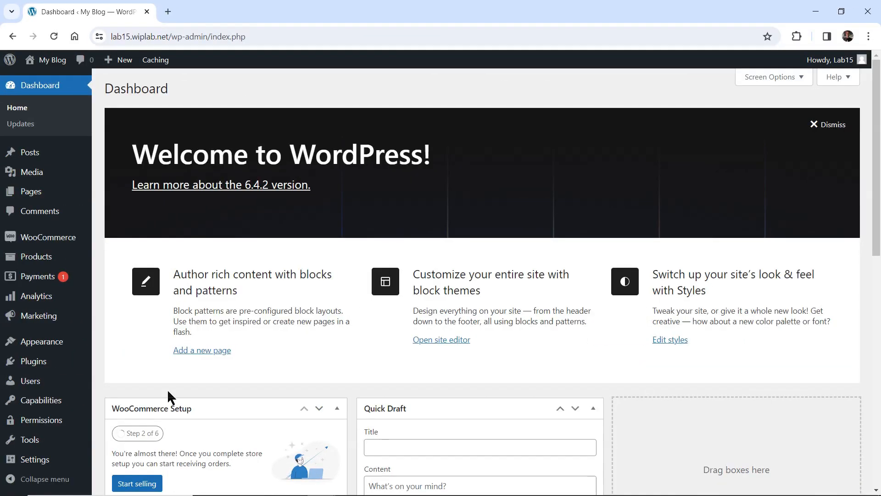
- Go to Capabilities > Roles and open the capabilities editor for the New Role
mouse_move(74, 423)
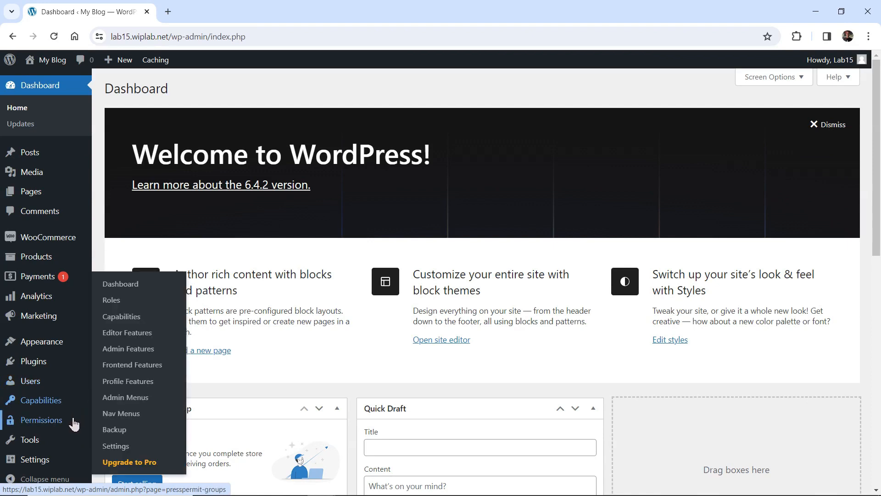
mouse_move(64, 408)
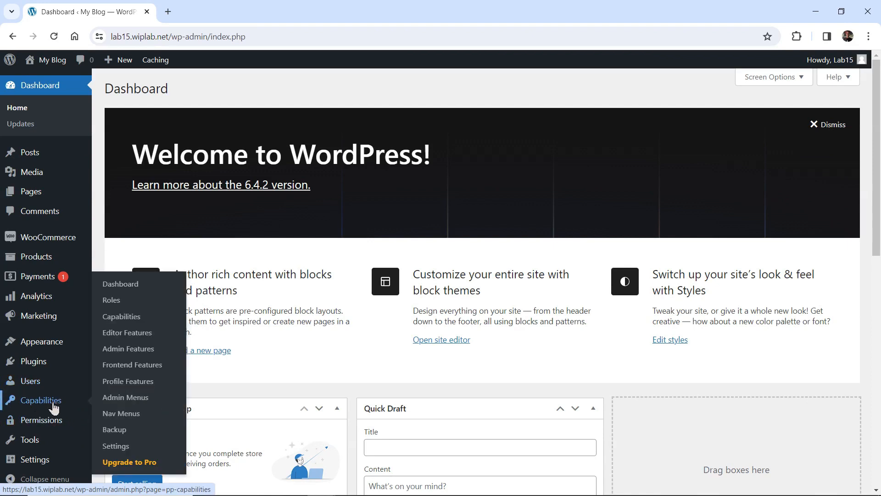
click(128, 302)
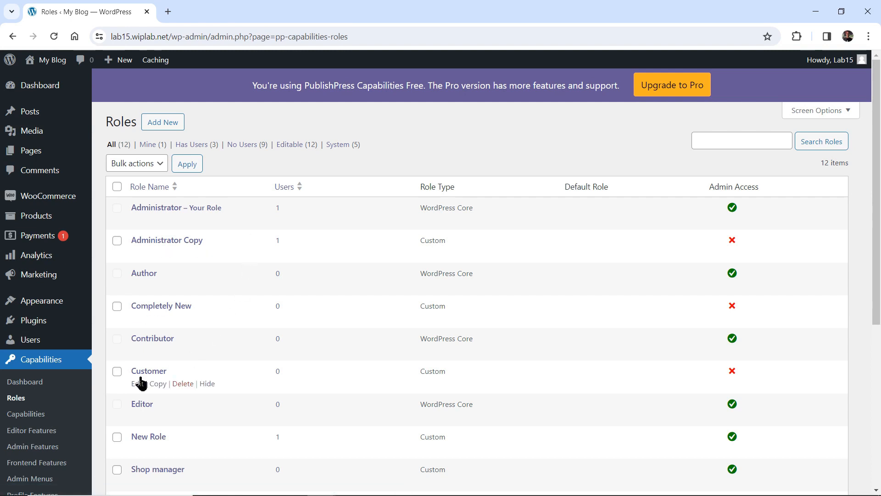
click(51, 418)
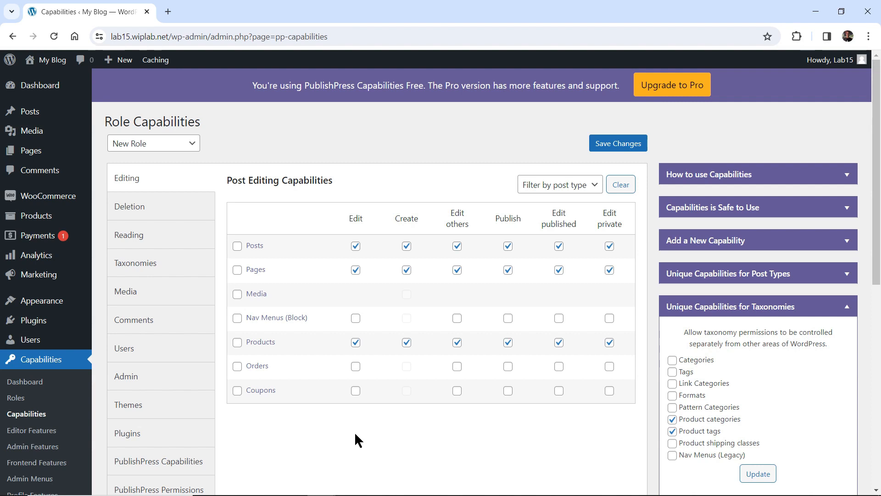
click(156, 148)
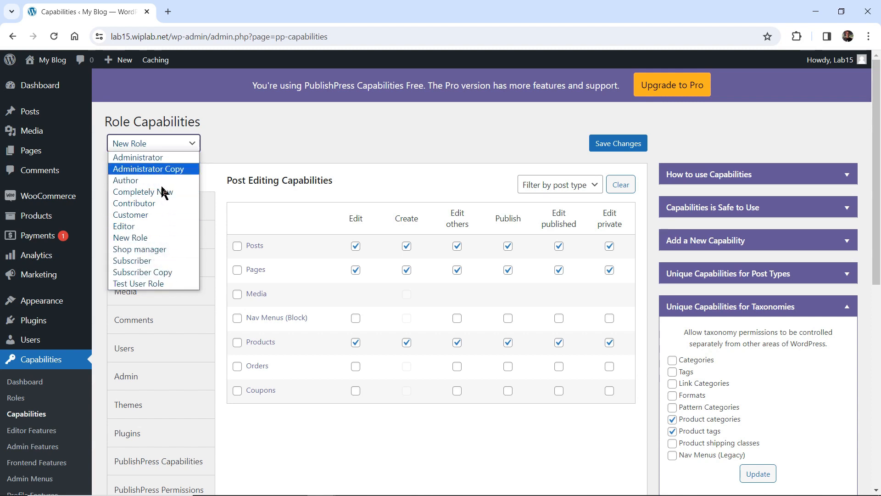
click(174, 146)
click(241, 143)
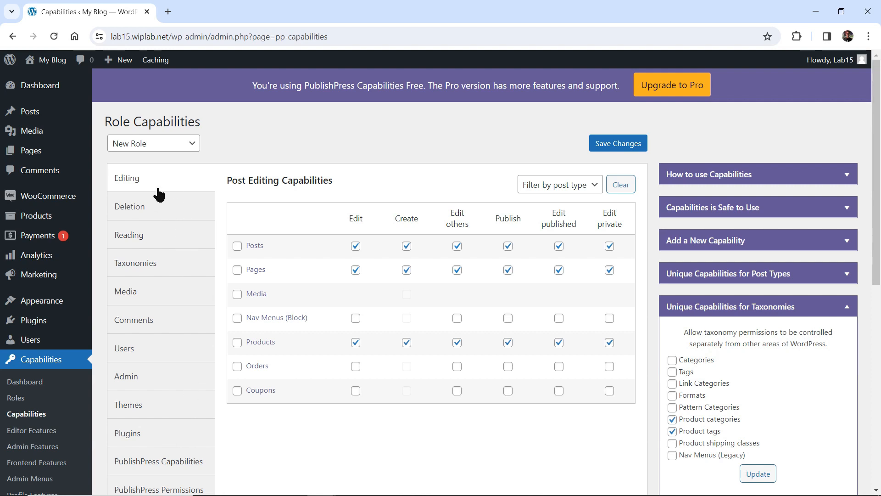
click(157, 210)
click(161, 268)
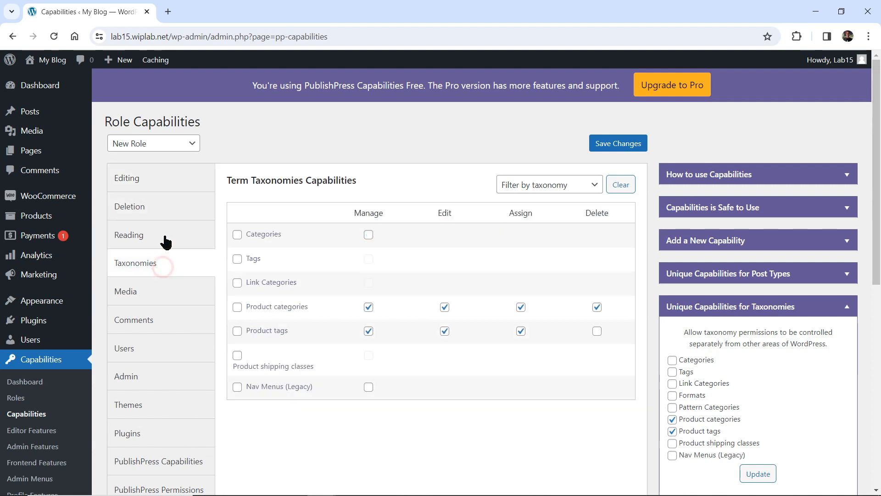
click(161, 180)
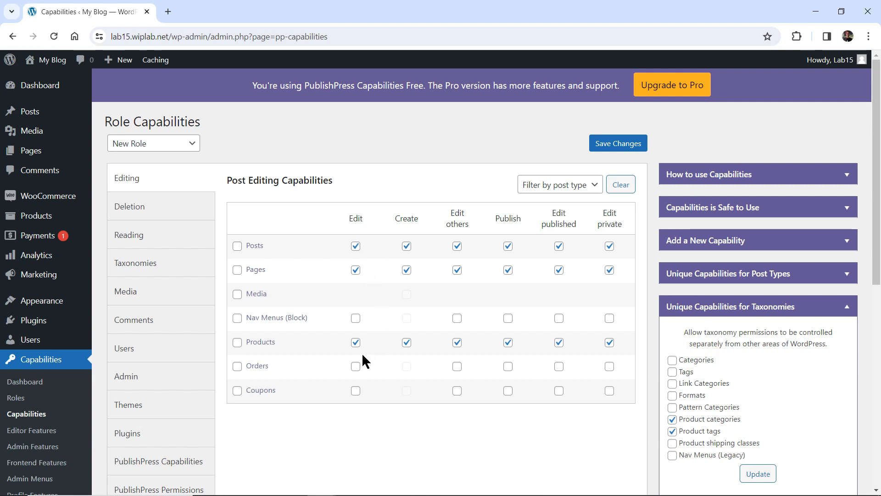
- Remove the New Role's Edit permission for Posts, then view the Deletion capabilities
click(356, 249)
mouse_move(38, 118)
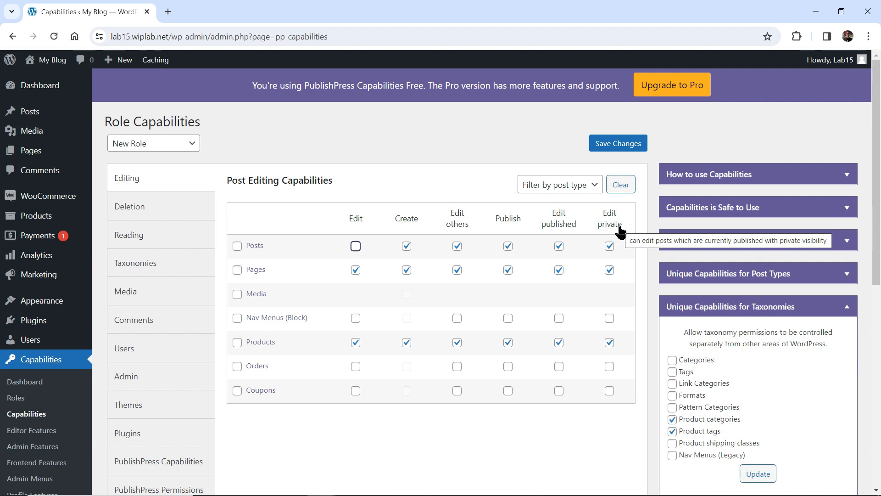
click(176, 215)
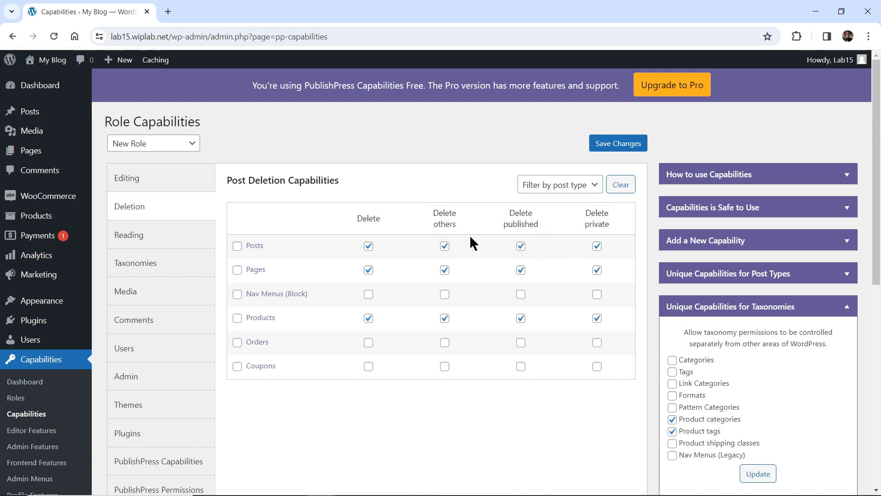
- Uncheck Delete others for Posts, then view the Taxonomies capabilities
click(444, 246)
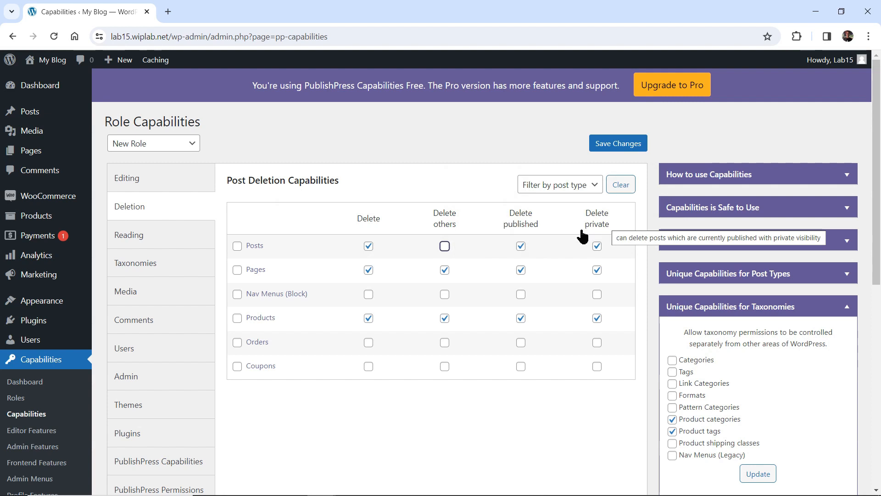
click(165, 265)
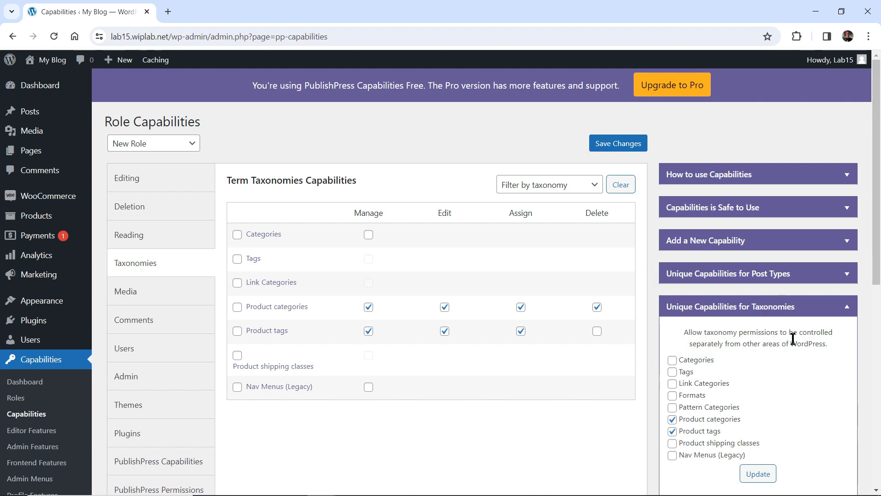
- Collapse the Unique and Detailed Capabilities for Taxonomies panels
click(849, 312)
click(849, 338)
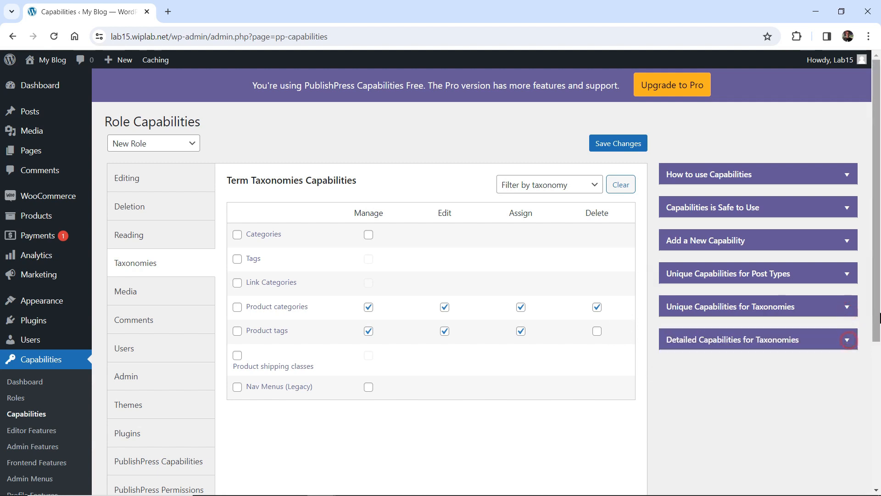
drag(878, 300, 878, 321)
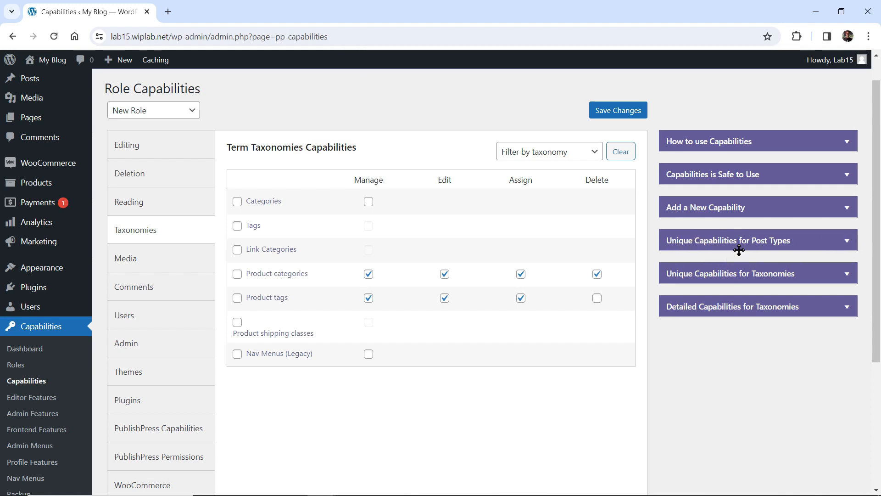
- Expand Unique Capabilities for Post Types, switch to the Editing table, then collapse the panel again
click(848, 242)
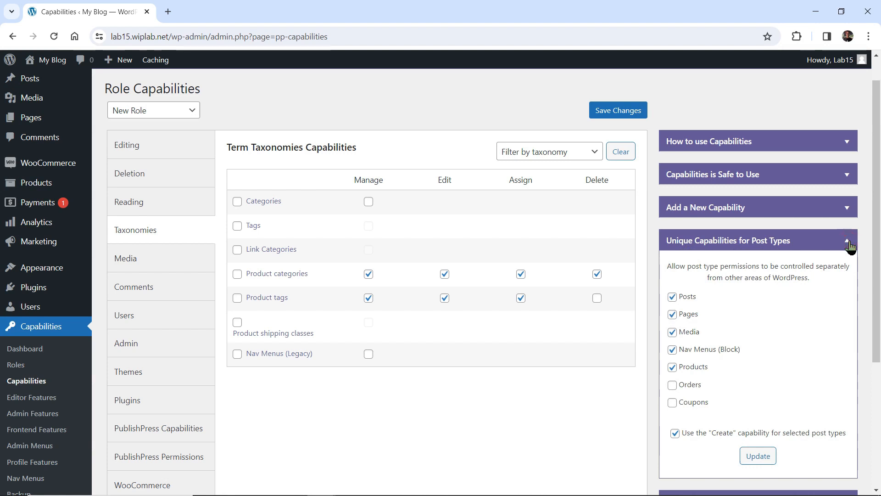
scroll(814, 334, down, 1)
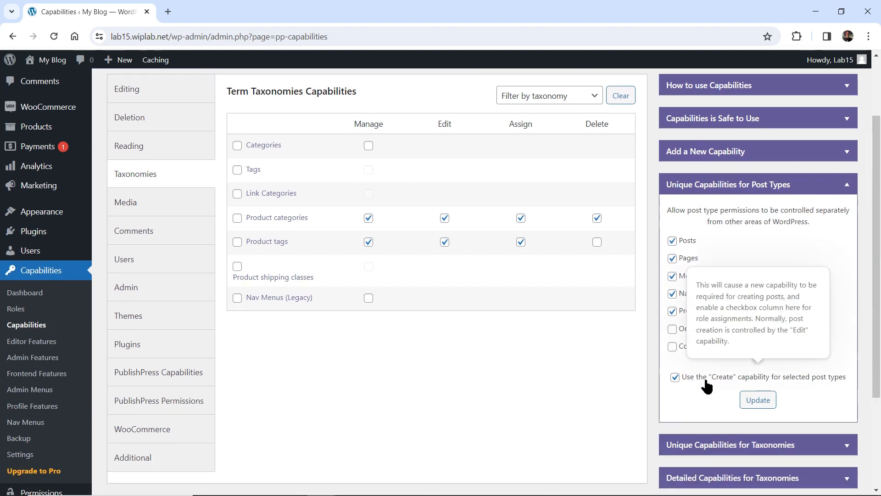
click(155, 93)
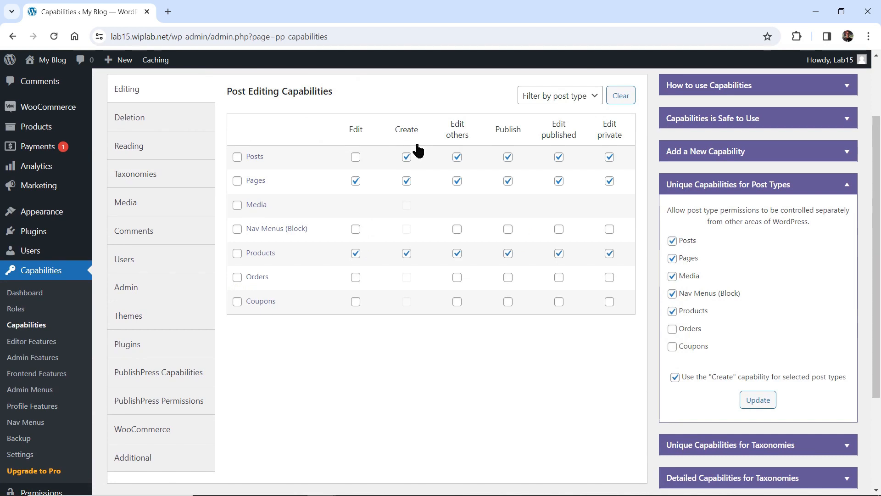
mouse_move(711, 385)
click(846, 189)
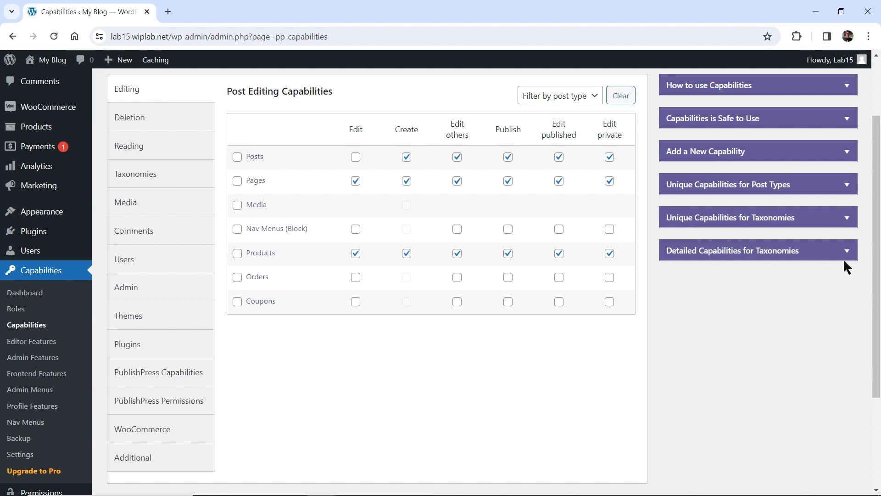
- Expand both taxonomy panels, with Product categories and Product tags ticked, and view the Taxonomies capabilities
click(846, 218)
drag(877, 221, 878, 310)
click(850, 311)
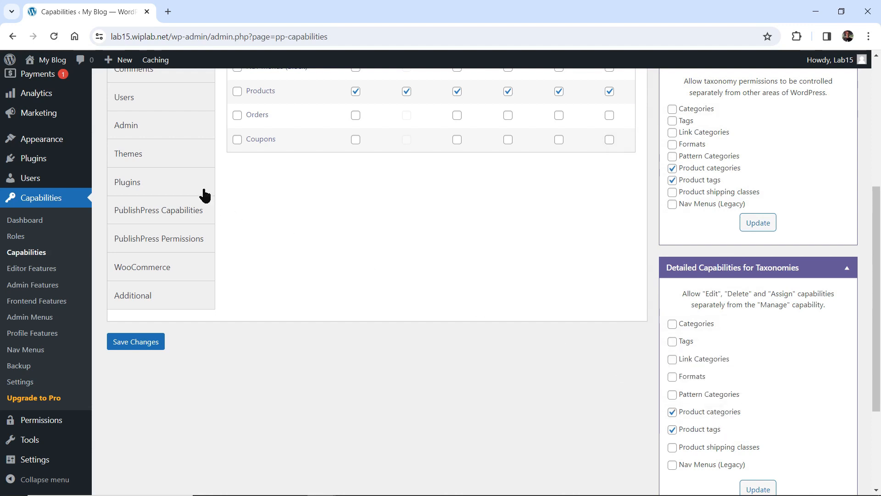
drag(866, 304, 866, 200)
click(181, 220)
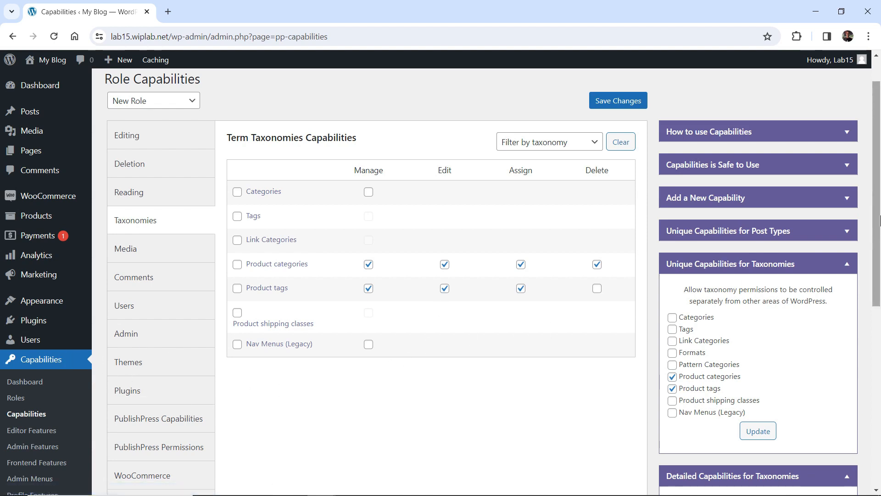
drag(877, 220, 877, 316)
mouse_move(32, 426)
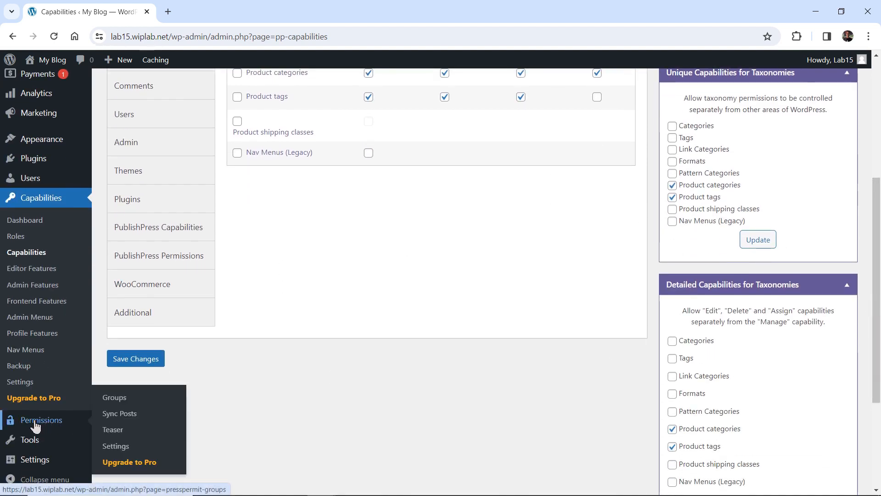
- Open Permissions > Groups from the sidebar
click(65, 423)
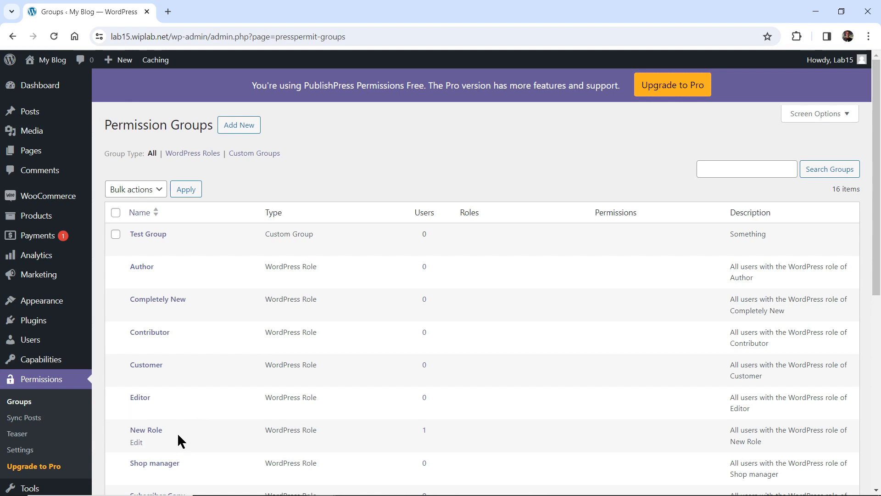
- Give the New Role group a Page Edit permission limited to the selected Shop page
click(135, 445)
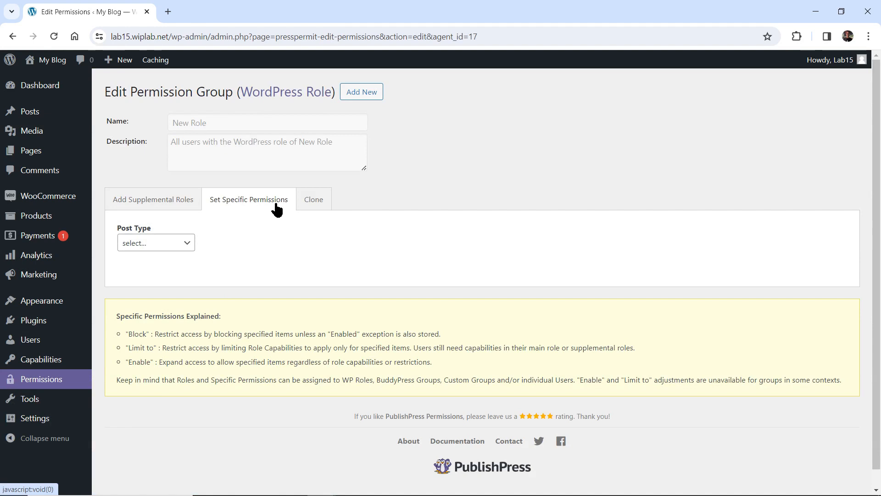
click(183, 243)
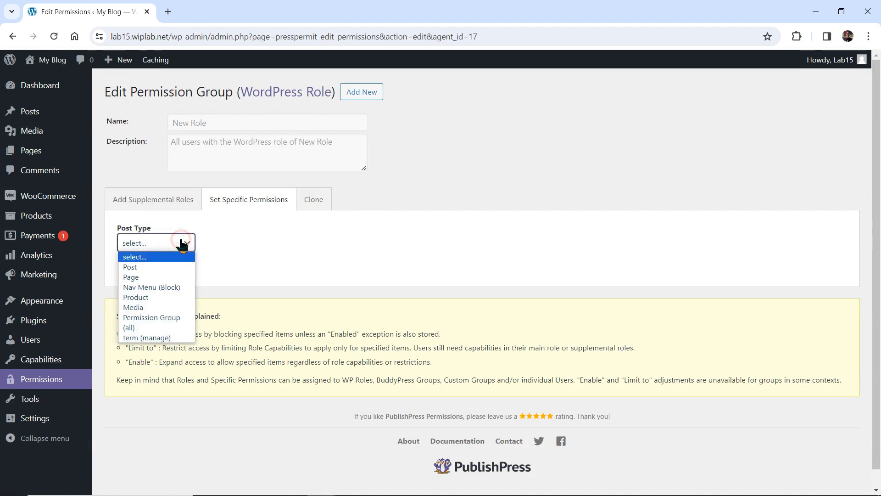
click(137, 277)
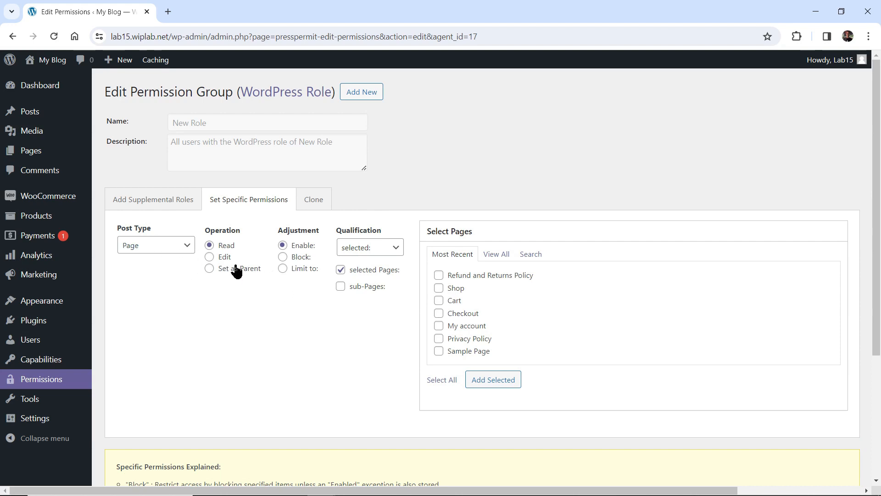
click(210, 257)
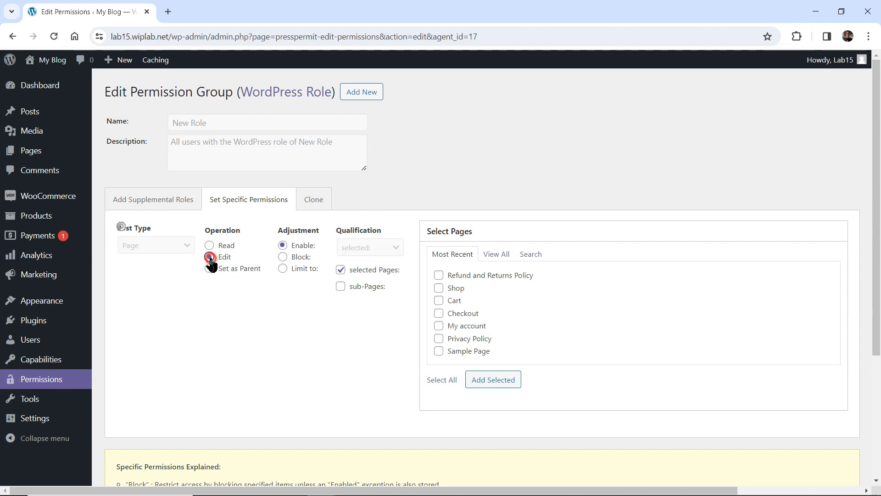
click(284, 271)
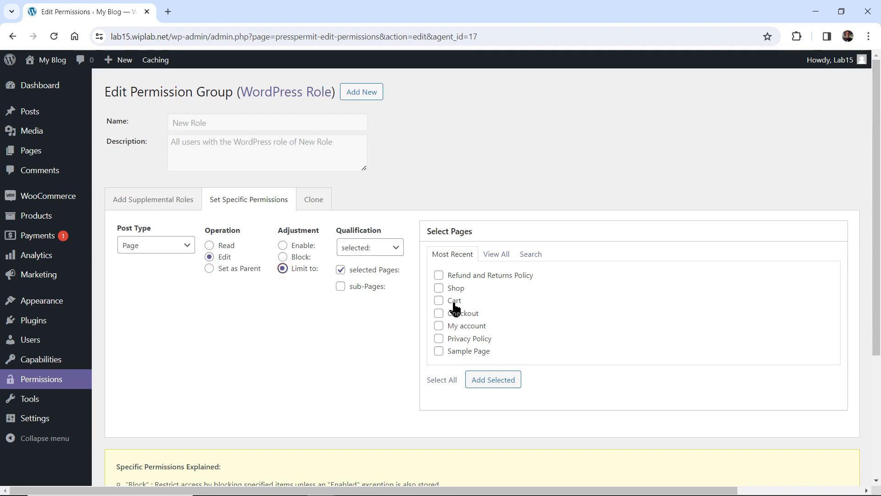
click(439, 288)
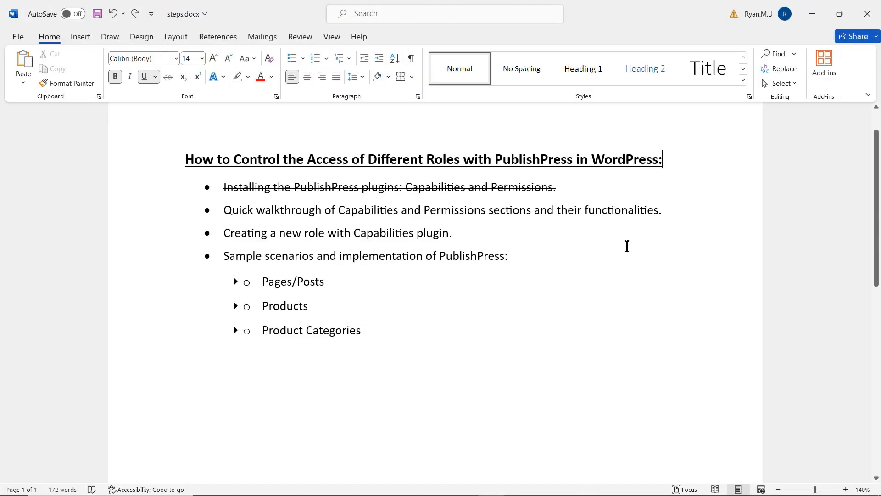
- Strike through the 'Quick walkthrough' bullet line in steps.docx
drag(225, 210, 661, 210)
click(169, 76)
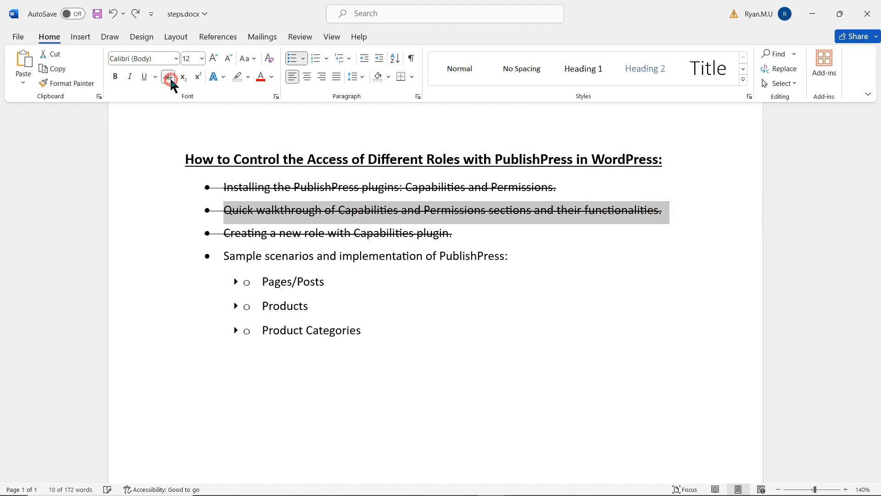
click(246, 237)
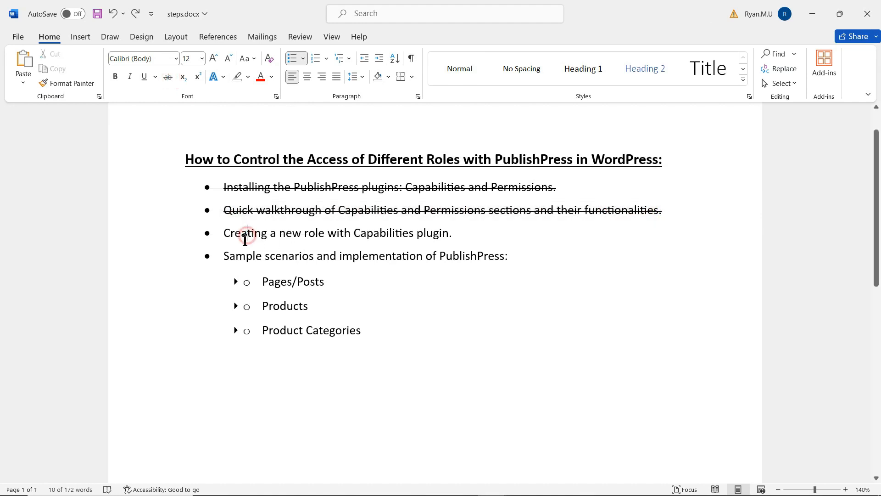
click(481, 230)
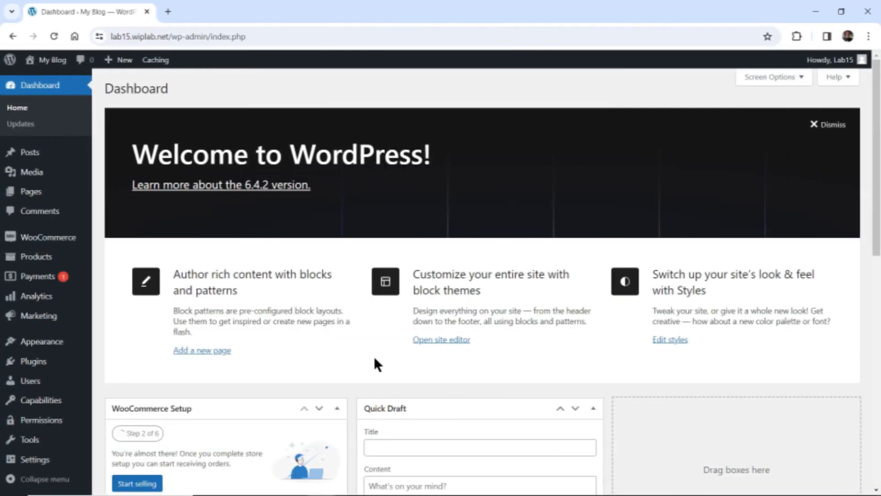
- Open the PublishPress Capabilities Roles list from the Capabilities sidebar menu
mouse_move(50, 402)
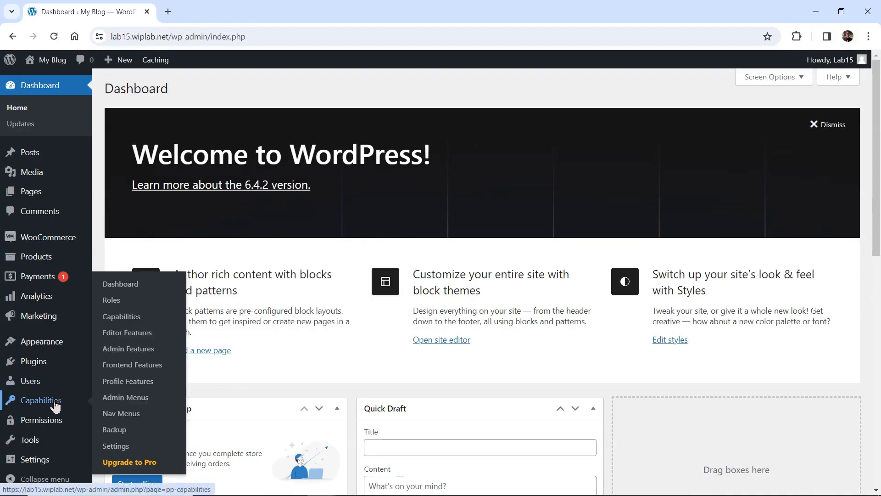
click(131, 306)
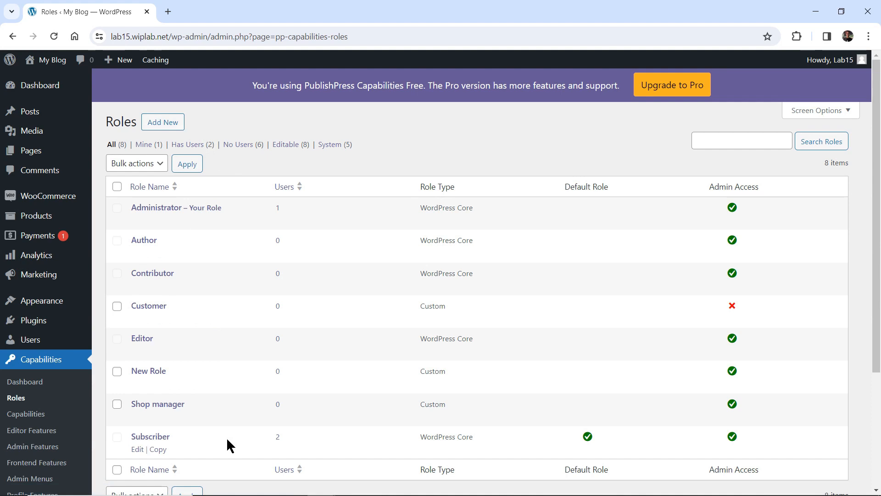
- Copy the Subscriber role as a new role named Test Role with slug test_role
click(159, 450)
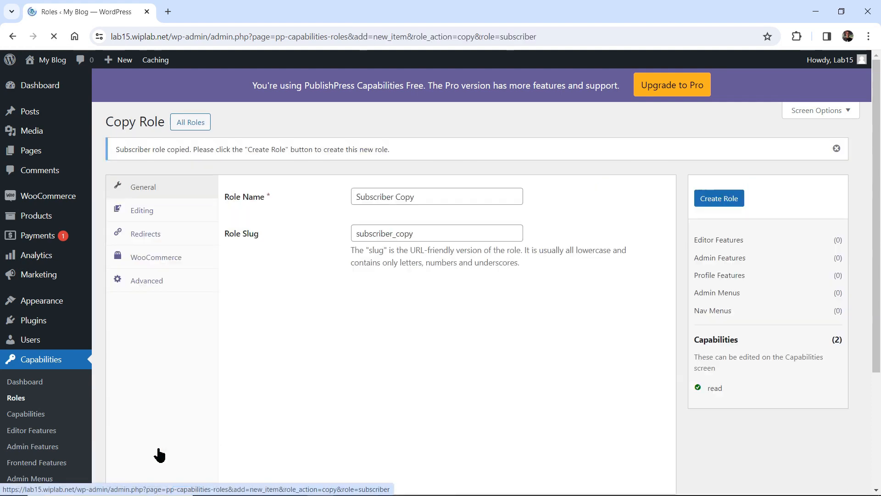
drag(423, 196, 357, 196)
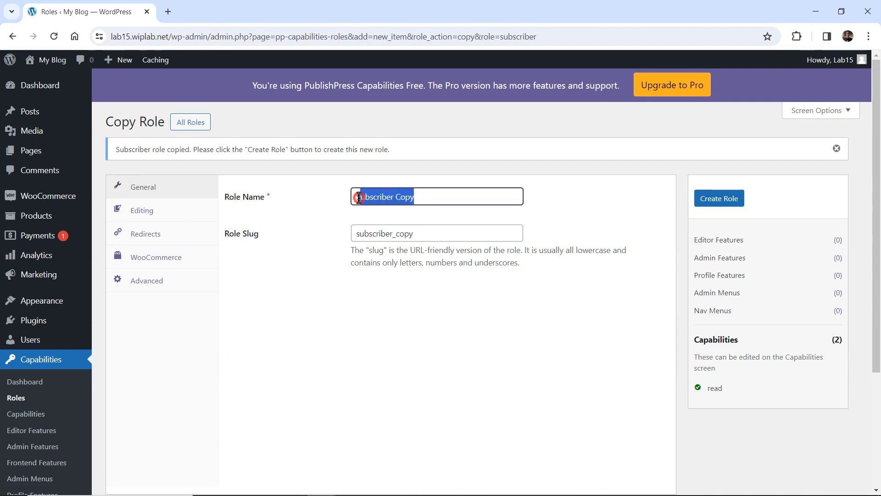
click(430, 195)
key(ctrl+a)
text(Tes)
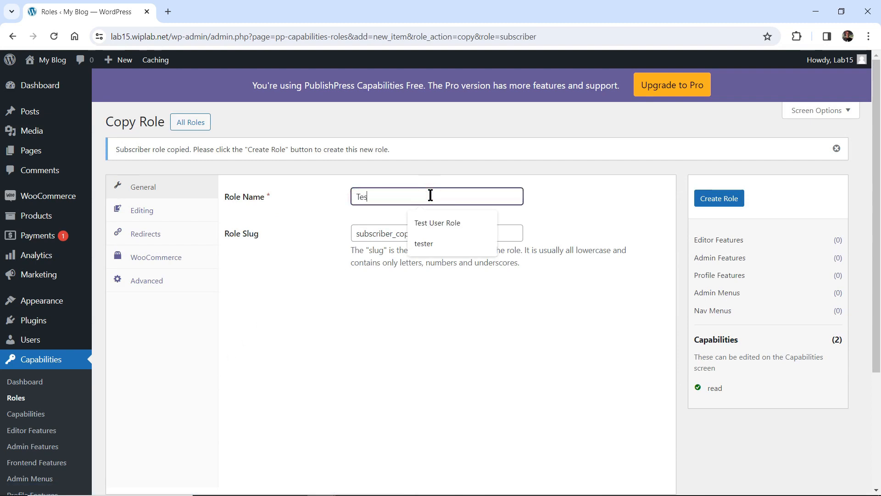
text(t UsRole)
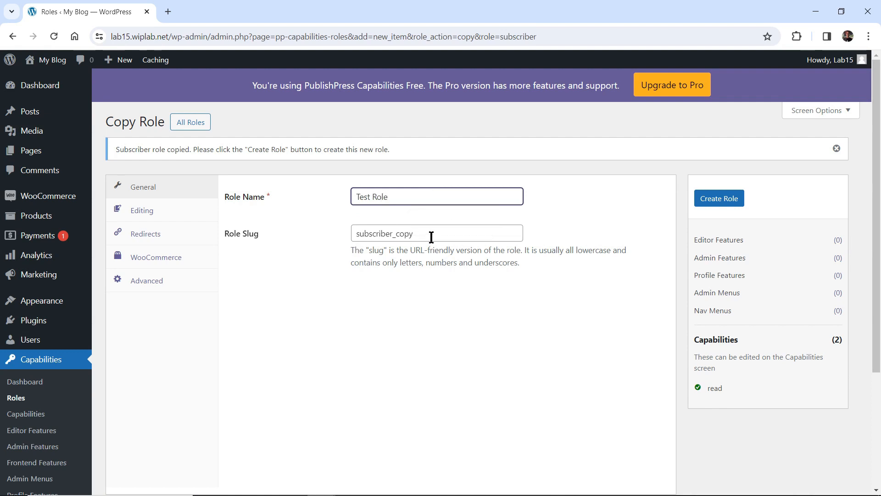
drag(430, 234, 326, 251)
text(test)
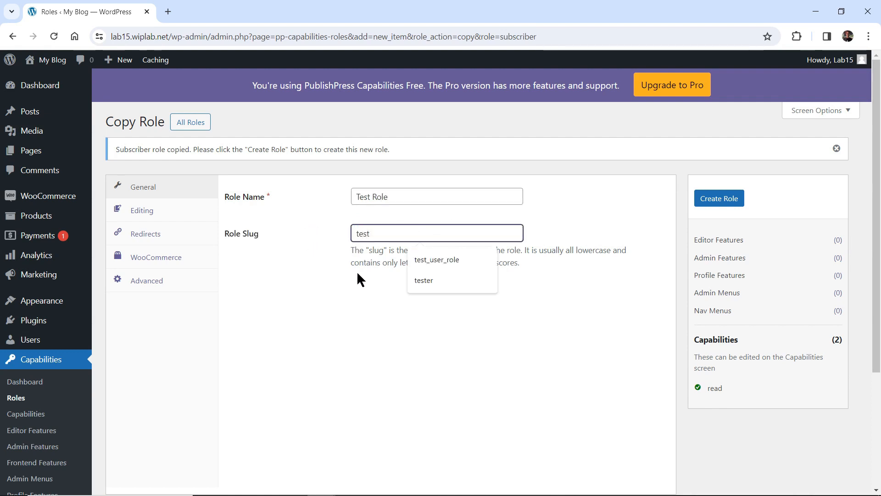
text(_role)
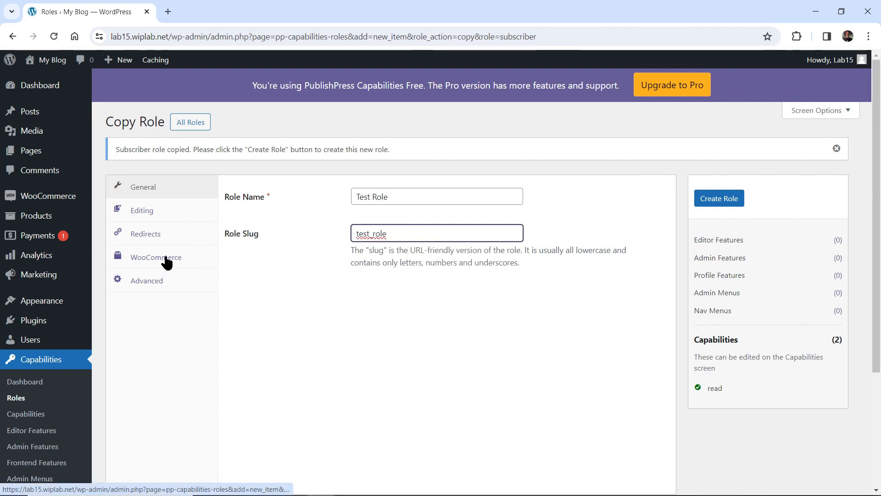
- Disable WooCommerce admin restrictions for the new role and create it
click(141, 263)
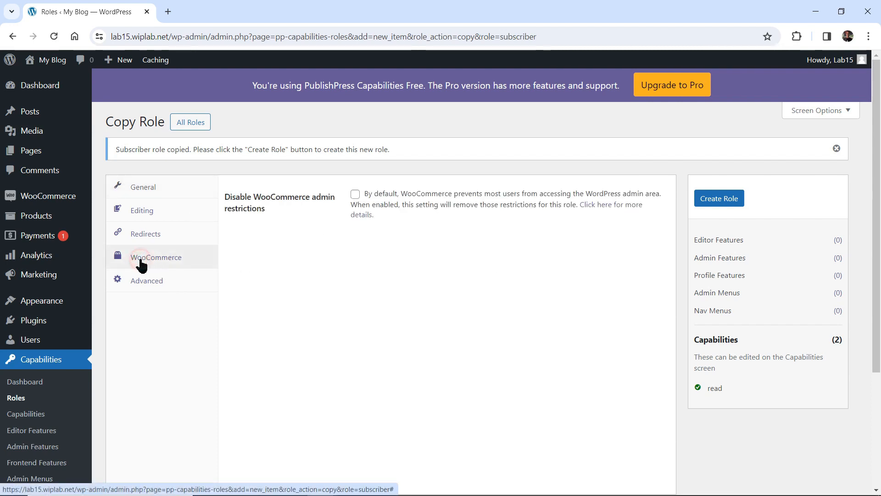
click(355, 195)
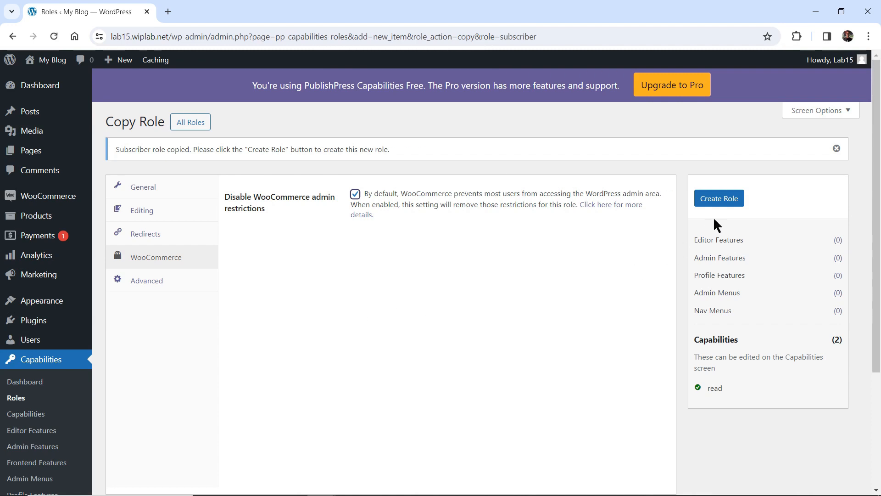
click(724, 201)
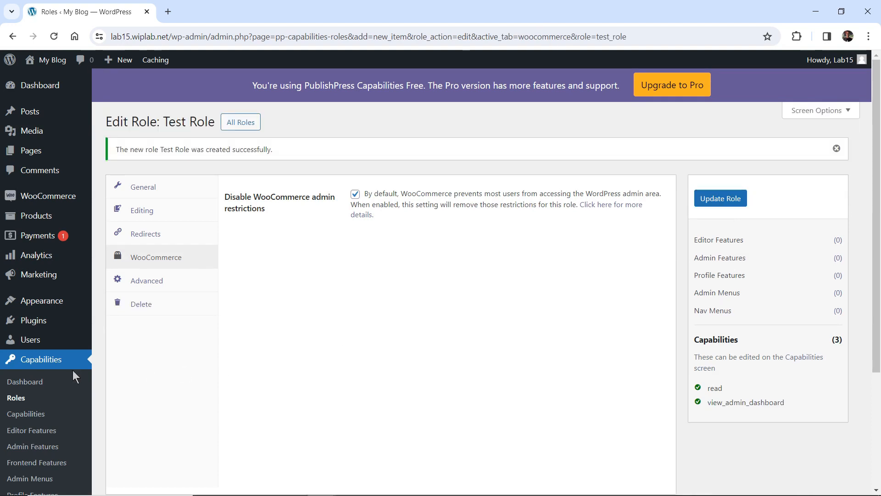
- Go back to the Roles list and scroll to locate the new Test Role
click(18, 399)
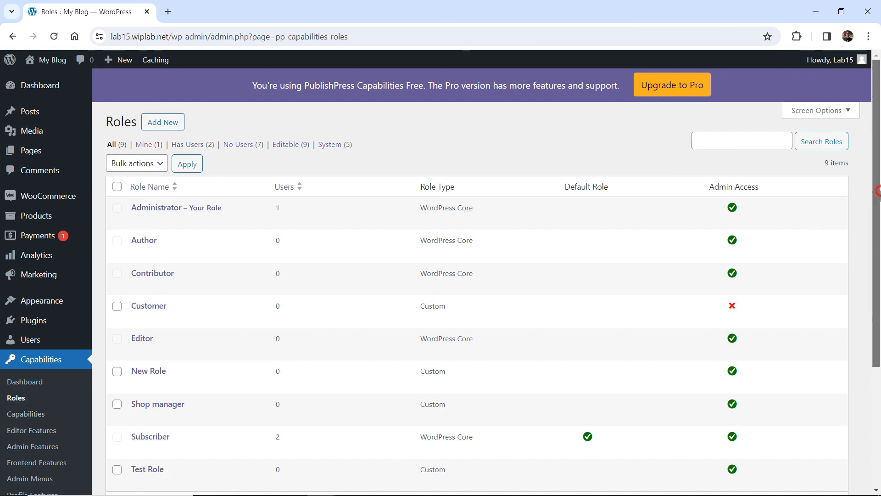
scroll(877, 191, down, 3)
mouse_move(141, 362)
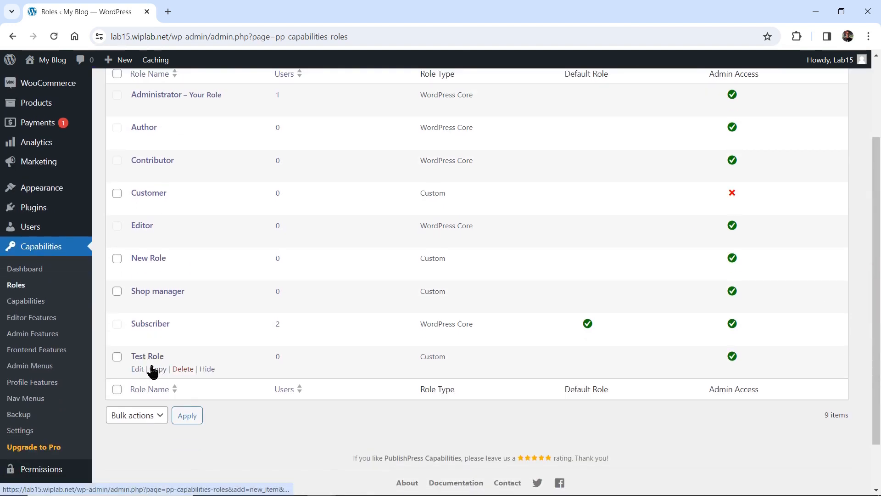
scroll(877, 246, up, 2)
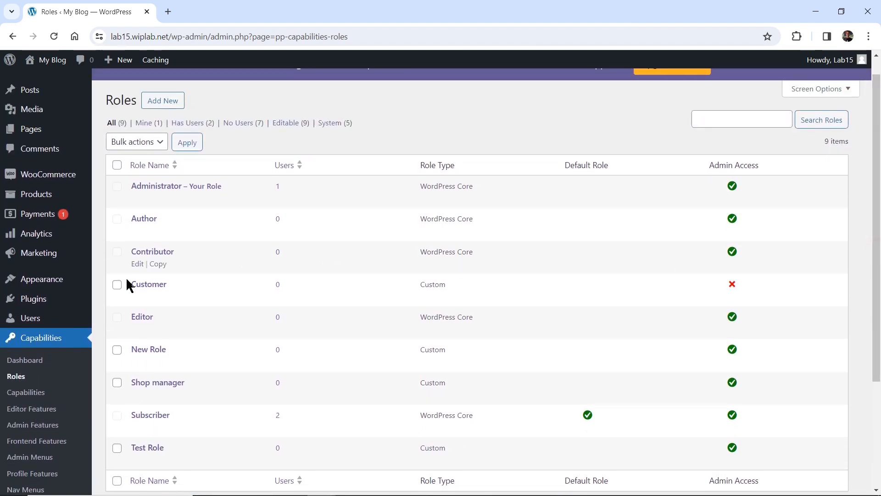
- Change the test user's role from Subscriber to Test Role and update the user
mouse_move(30, 319)
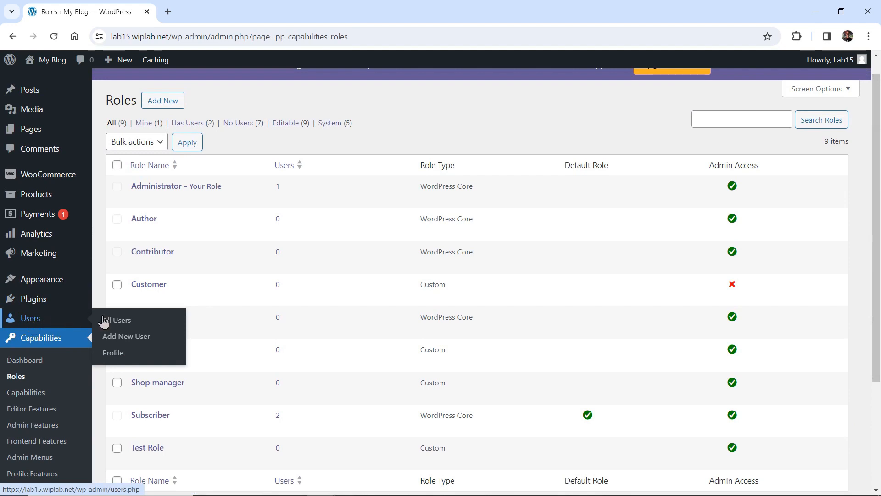
click(131, 321)
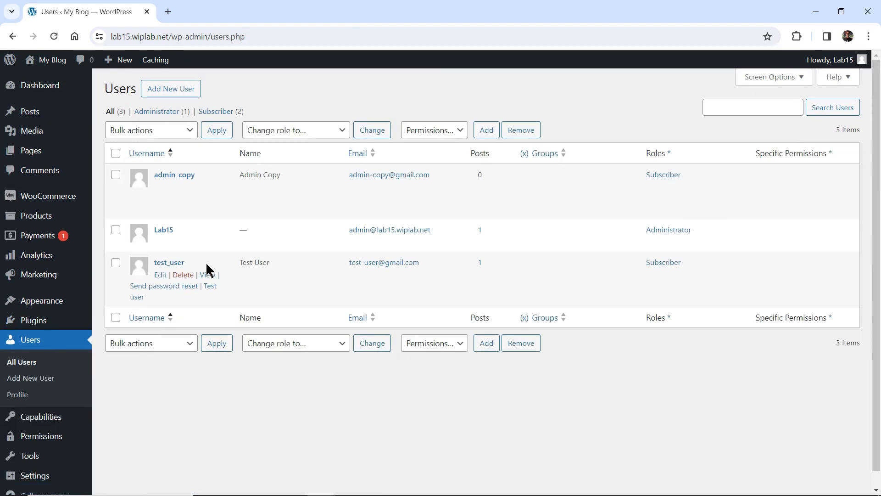
click(160, 276)
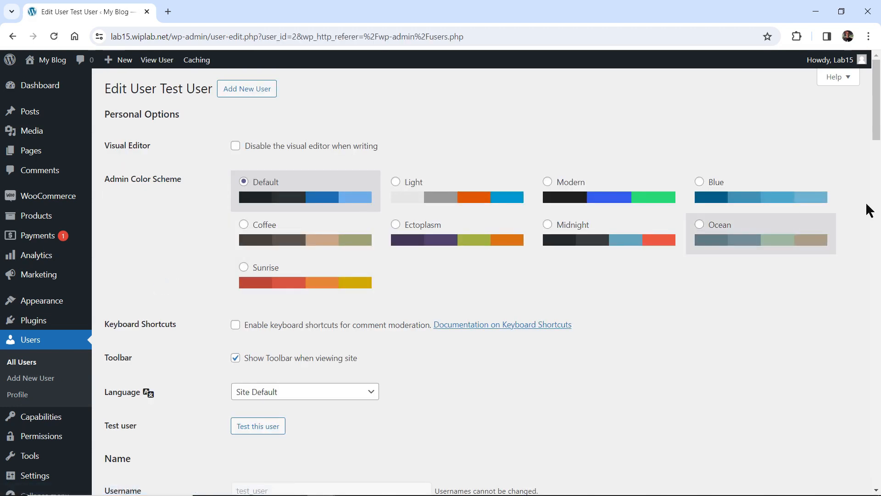
scroll(869, 210, down, 7)
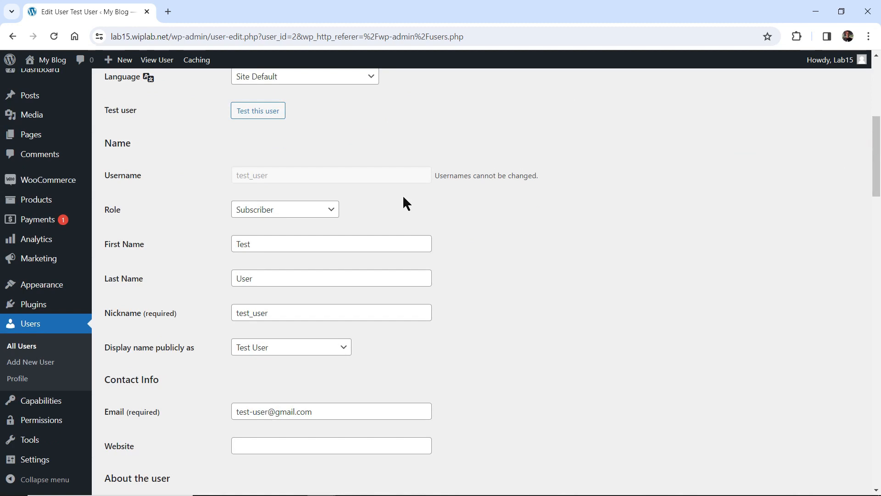
click(327, 209)
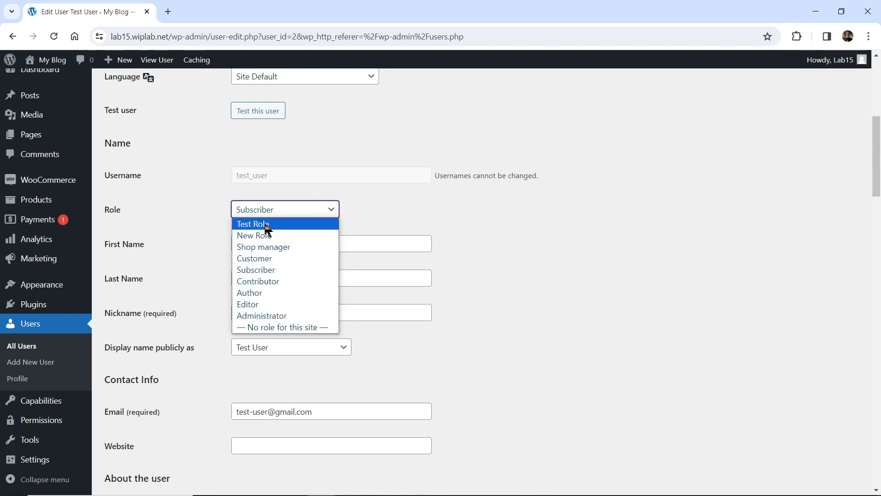
click(249, 224)
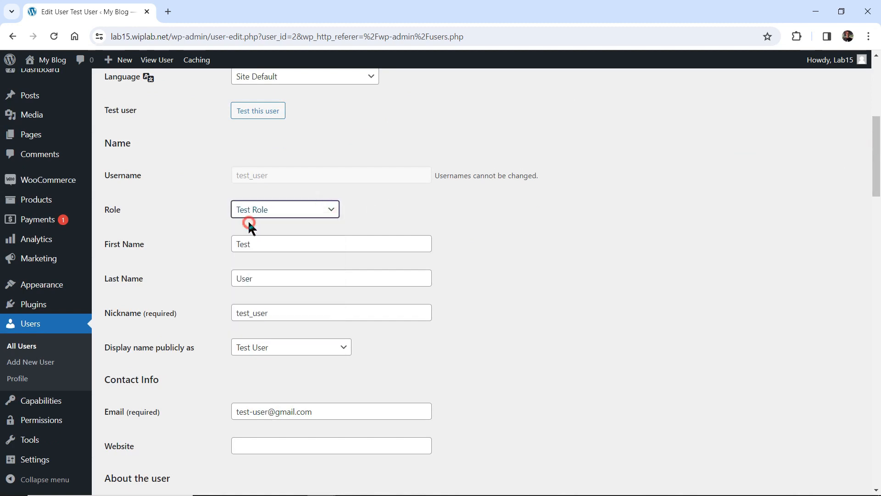
drag(876, 170, 876, 459)
click(135, 437)
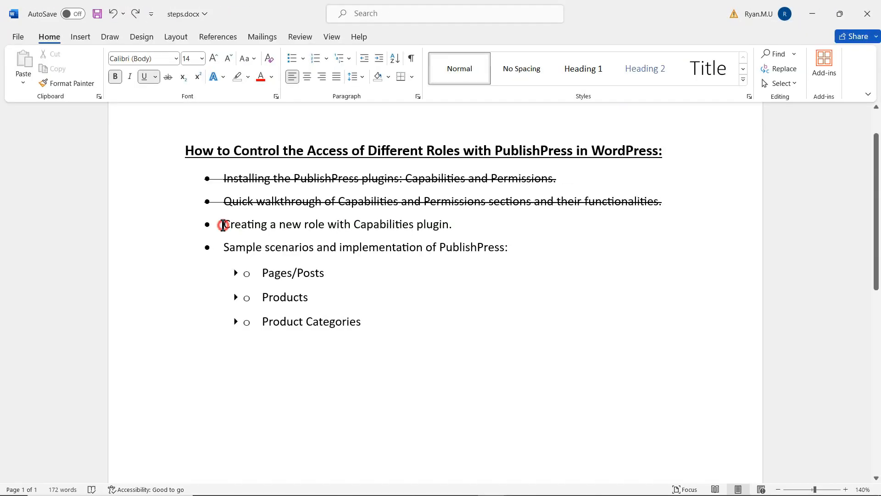
- Strike through the role-creation checklist item and expand the Pages/Posts sub-items
drag(222, 223, 487, 219)
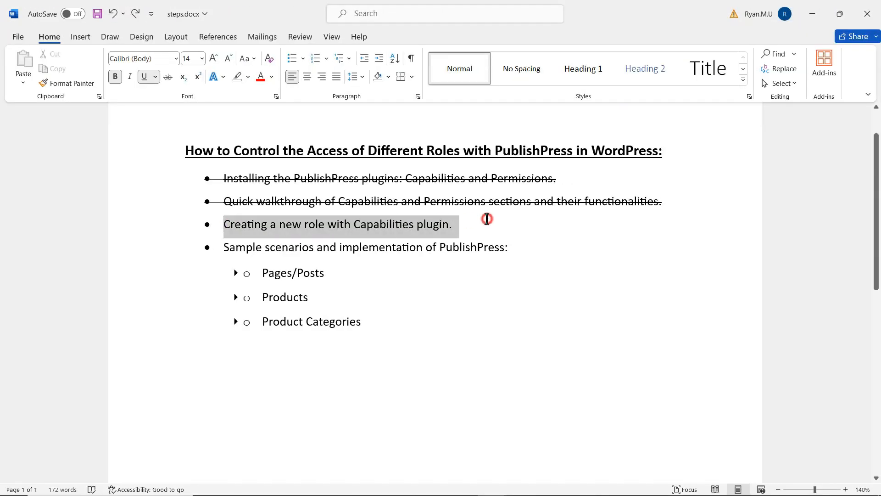
click(168, 77)
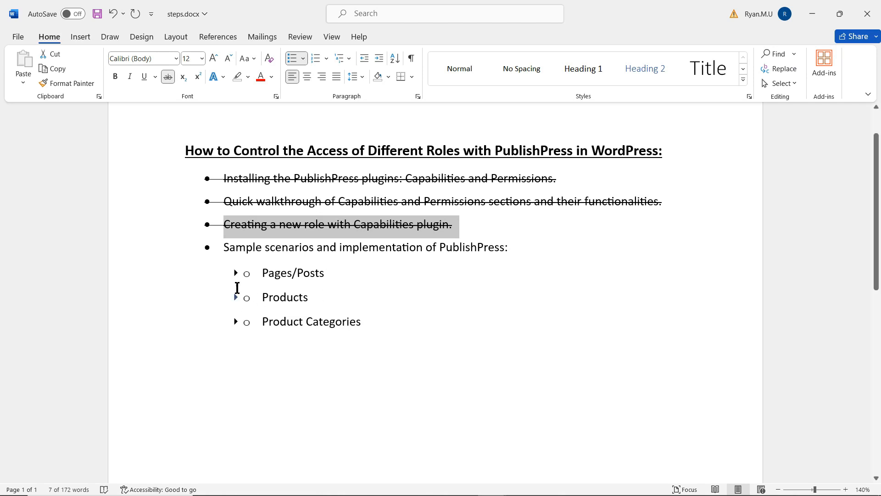
click(236, 272)
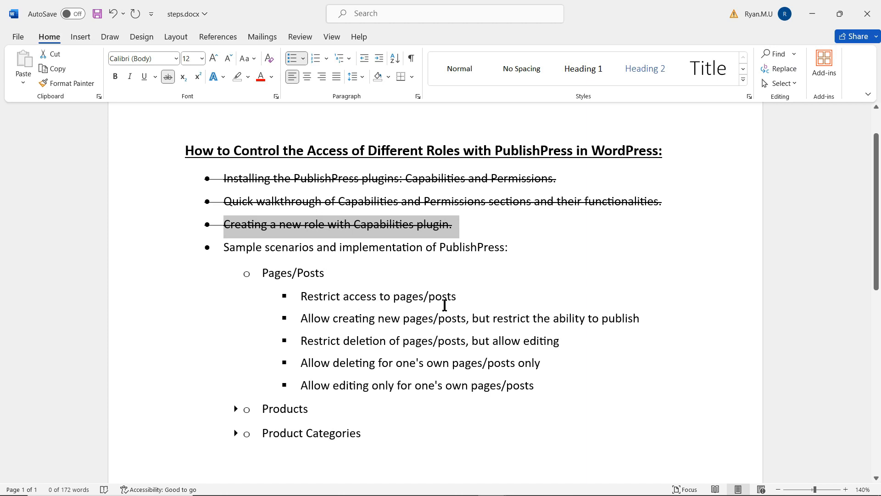
- Highlight key phrases in the Pages/Posts sub-tasks, then collapse and re-expand the list
click(477, 298)
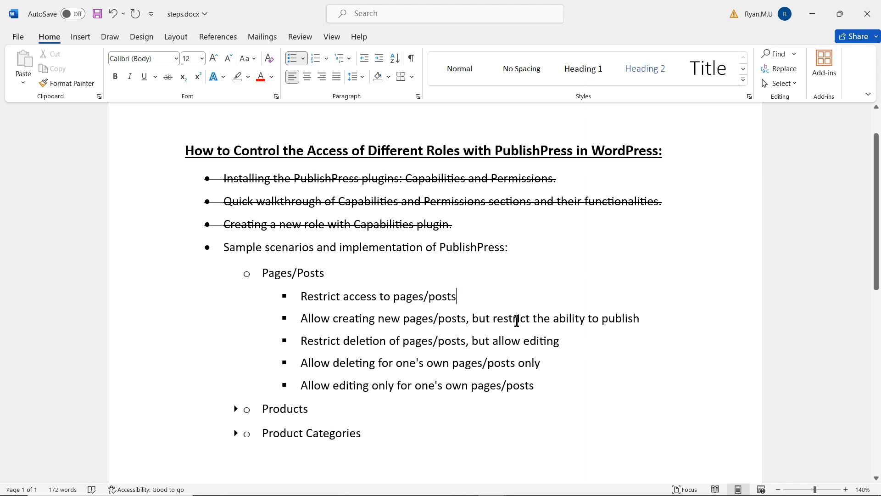
drag(525, 319, 611, 319)
drag(350, 320, 448, 319)
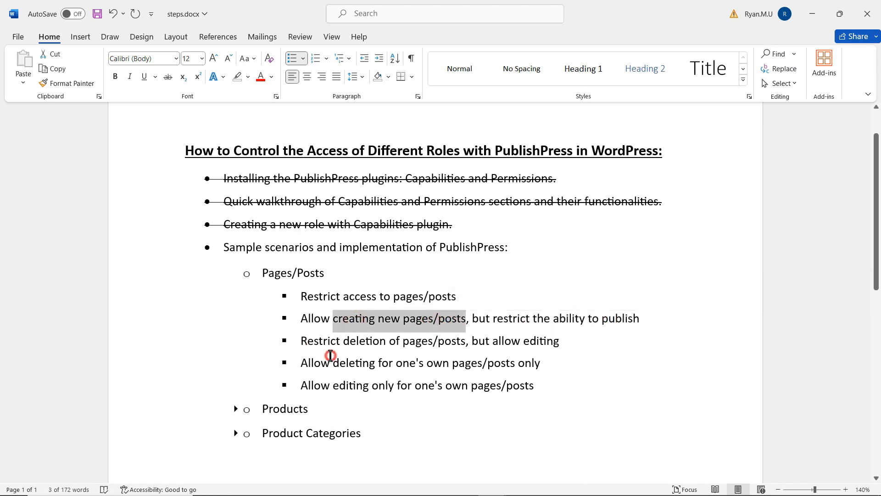
drag(331, 354, 541, 389)
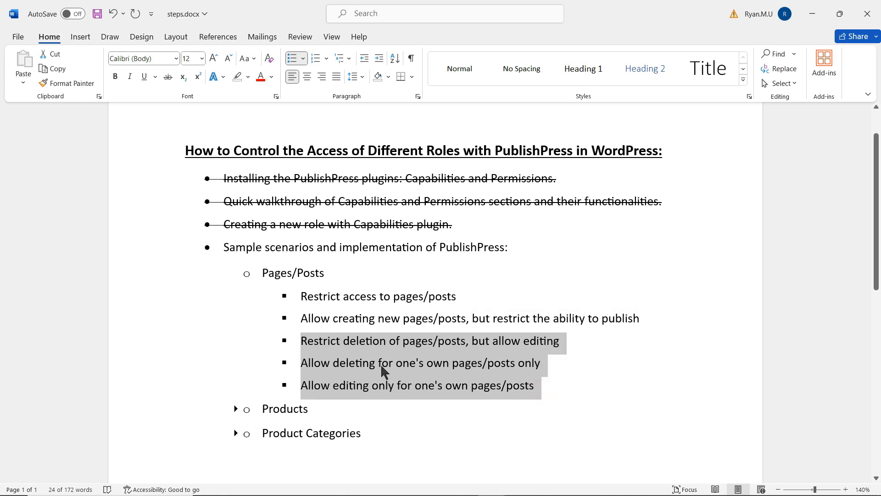
click(236, 273)
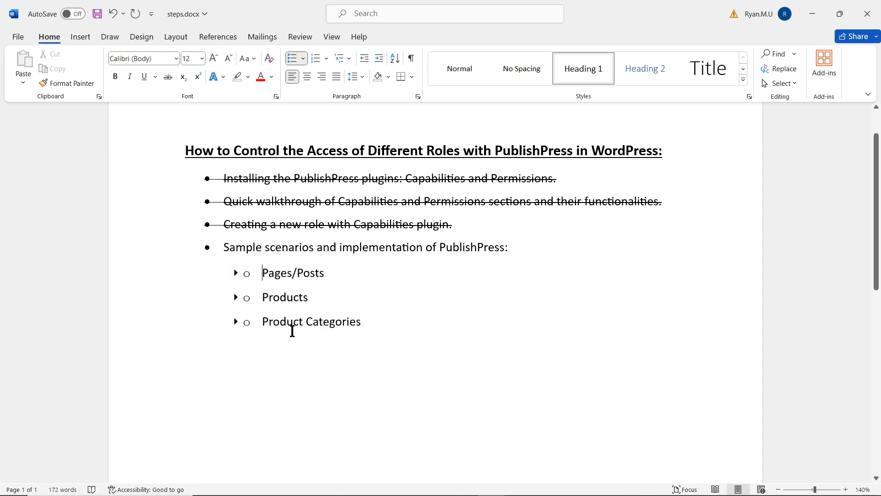
click(236, 273)
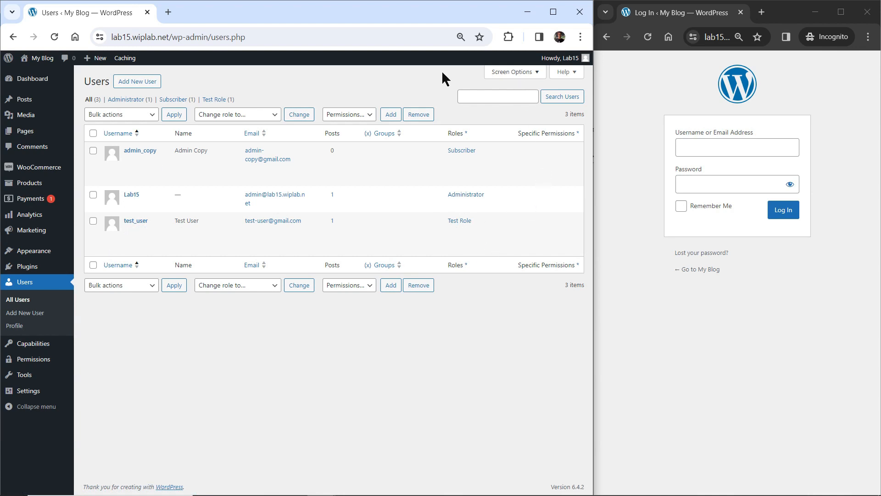
- Log in to the incognito window as test_user with the account password
mouse_move(579, 59)
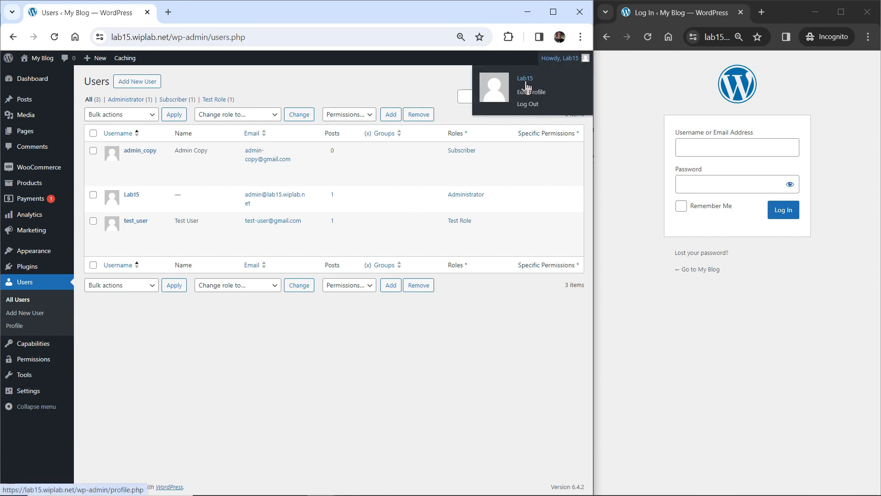
click(707, 142)
text(test)
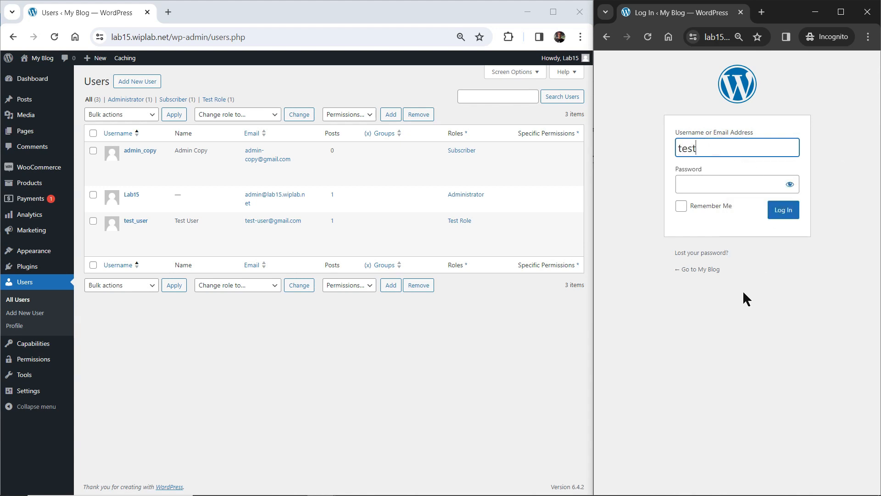
text(_user)
key(Tab)
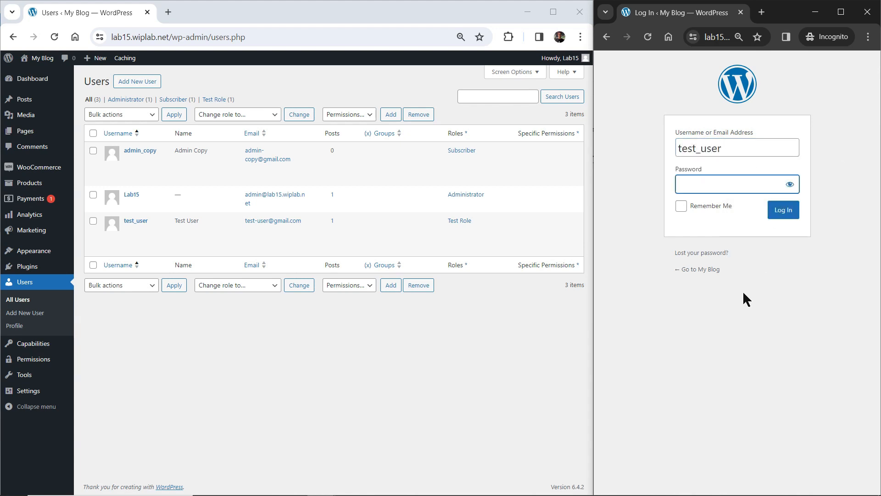
text(123456)
- Open the test user's side menu, confirming only Dashboard and Profile are available
mouse_move(556, 64)
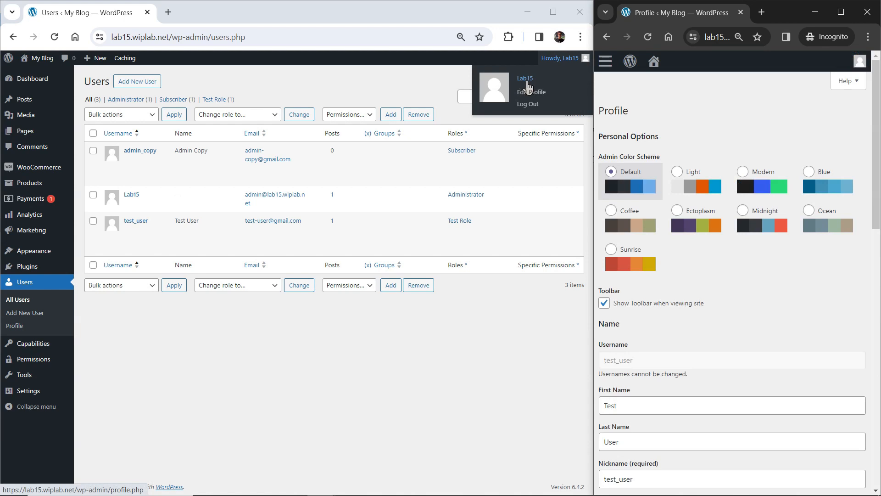
click(610, 64)
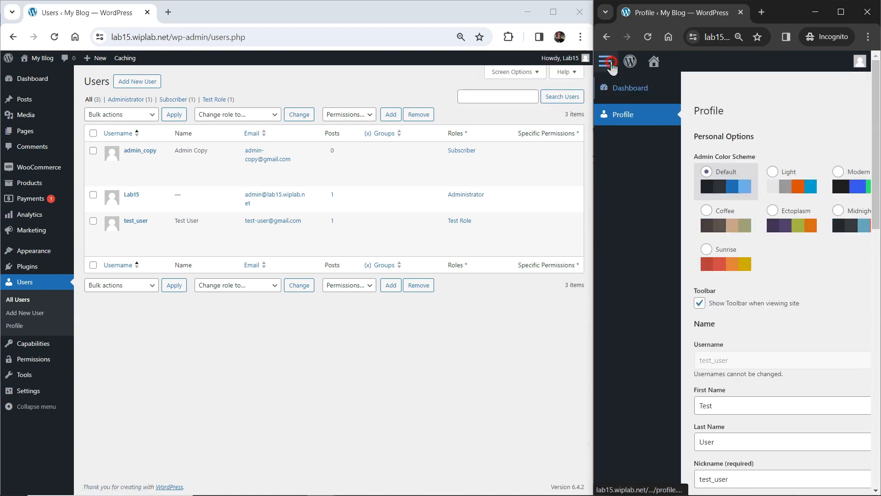
click(607, 63)
mouse_move(859, 61)
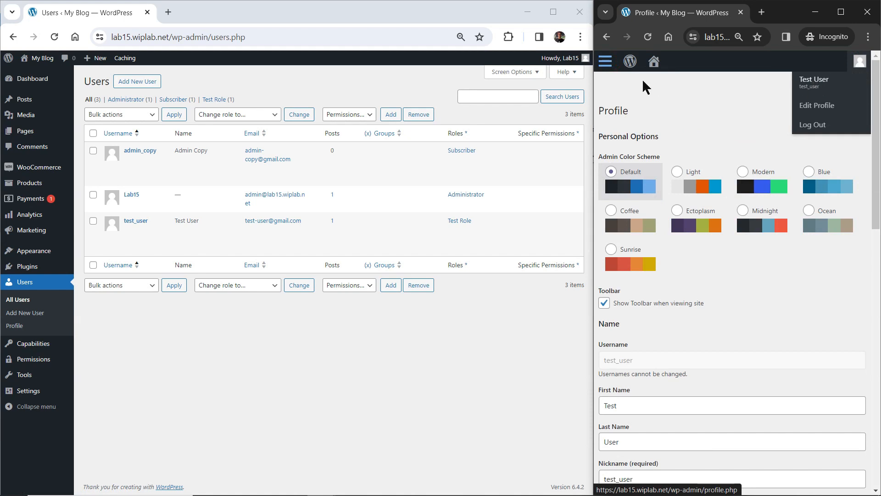
click(611, 63)
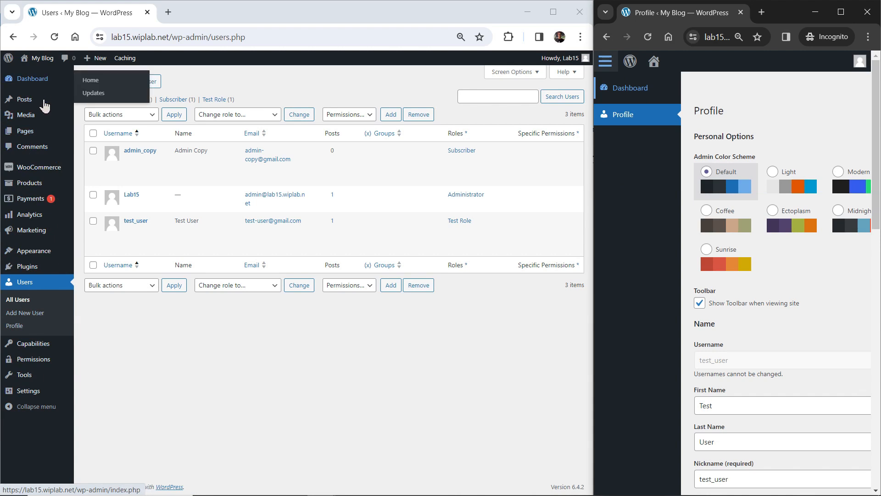
mouse_move(42, 344)
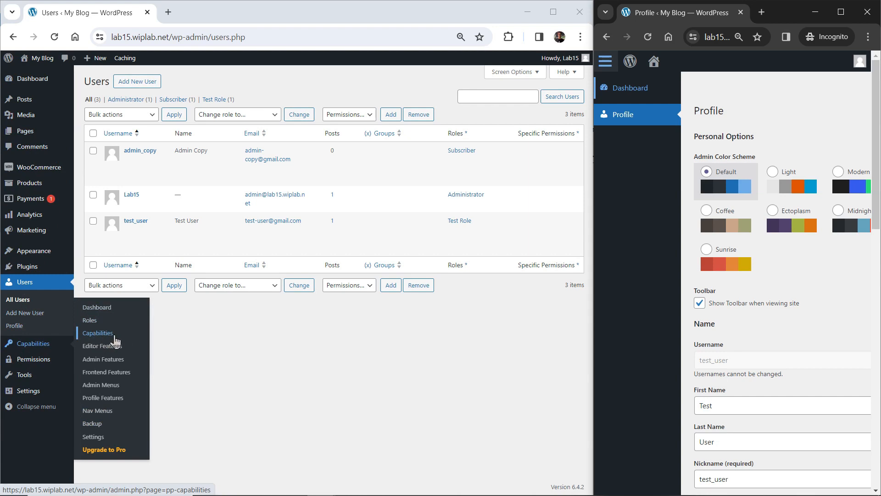
- Select Test Role in Capabilities and grant editing rights for Posts, Pages and Products
click(120, 337)
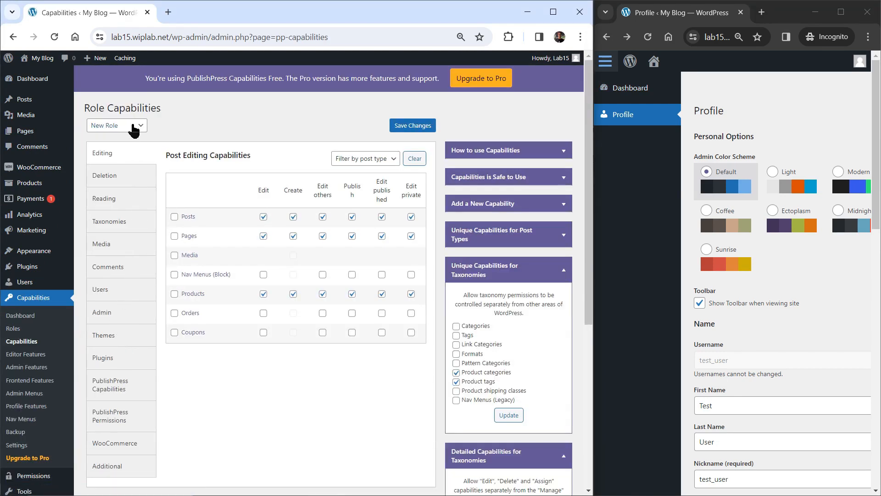
click(133, 125)
click(109, 211)
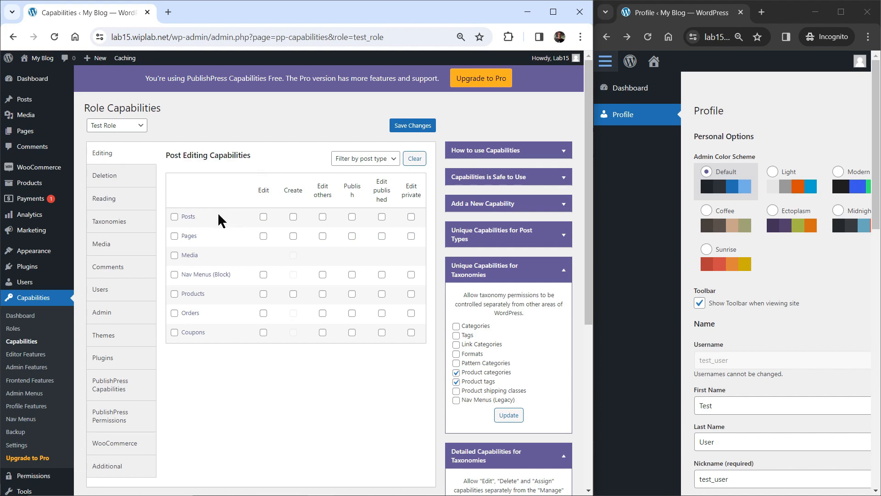
click(174, 216)
click(174, 236)
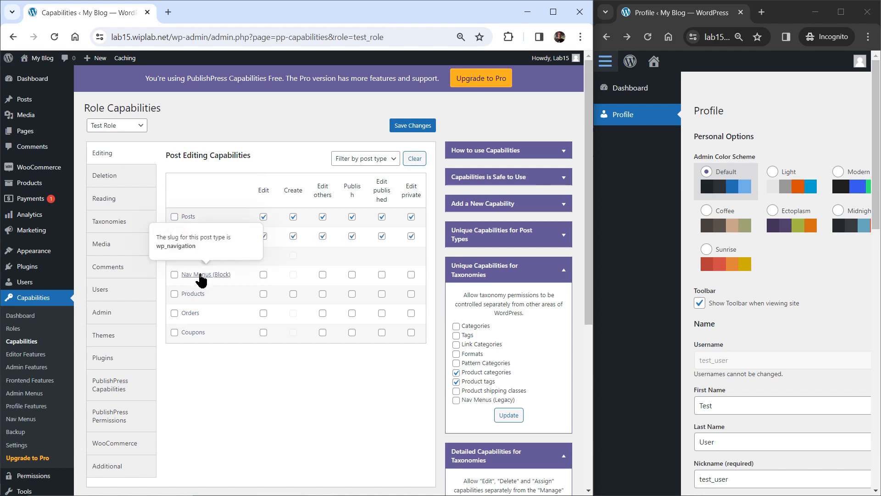
click(175, 295)
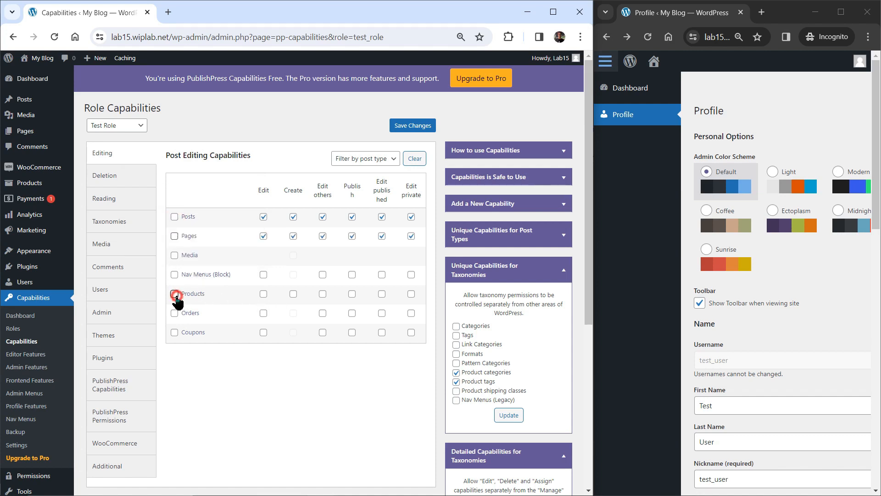
- Grant Test Role deletion rights for Posts, Pages and Products
click(104, 175)
click(174, 208)
click(175, 227)
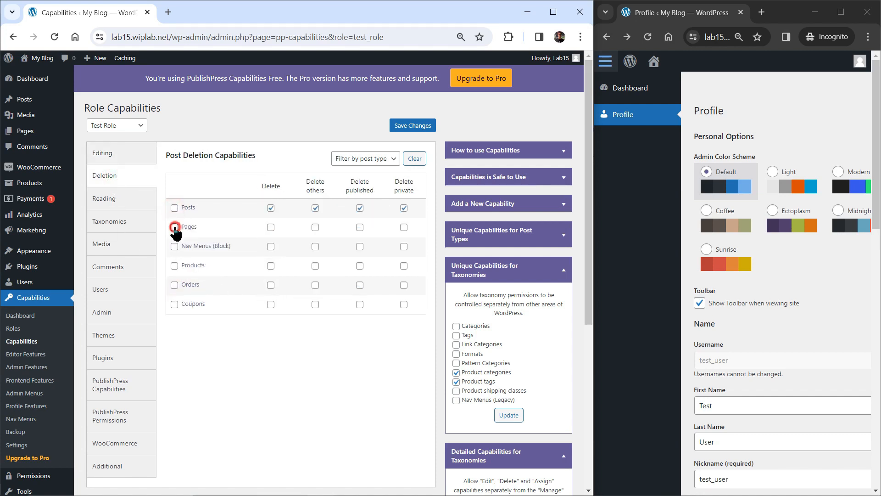
click(175, 266)
- Grant full control of Product categories and Product tags, then save the capabilities
click(122, 225)
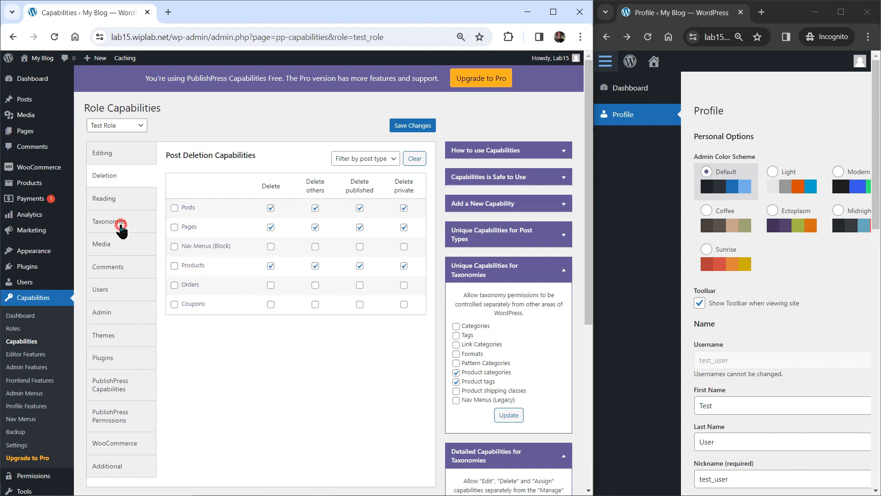
click(175, 257)
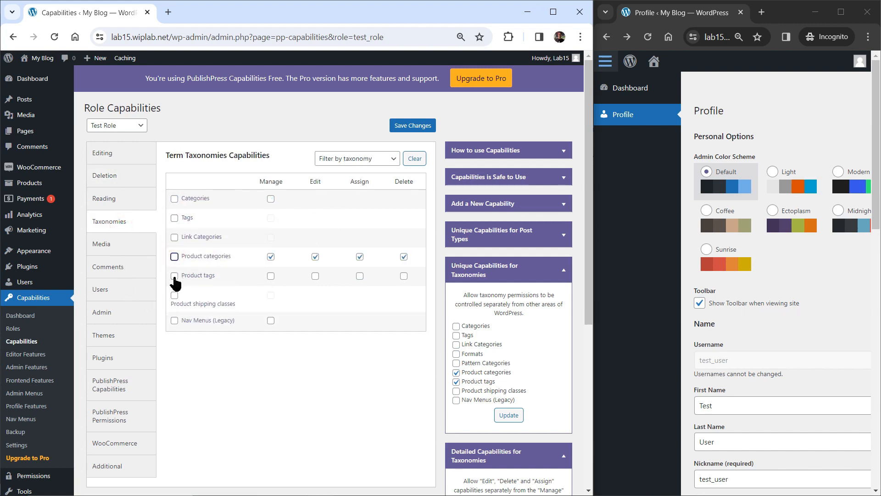
click(174, 276)
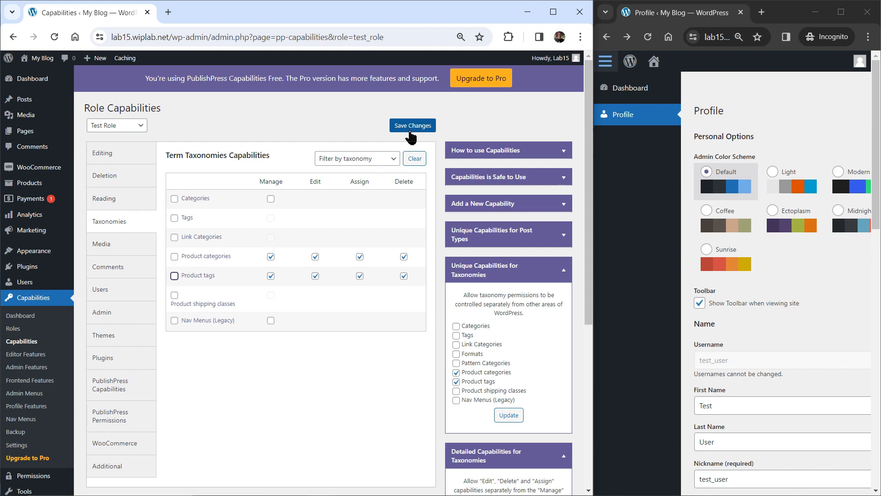
click(411, 130)
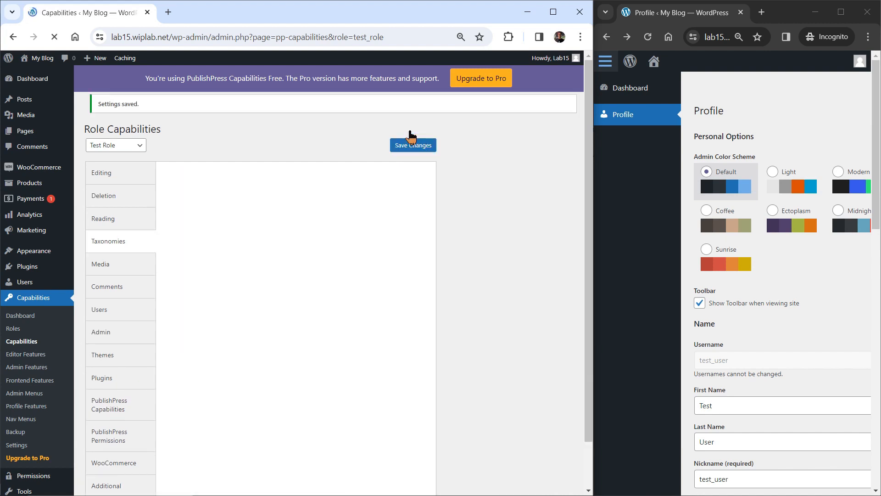
- Reload the test user's incognito admin to apply the new permissions
click(651, 23)
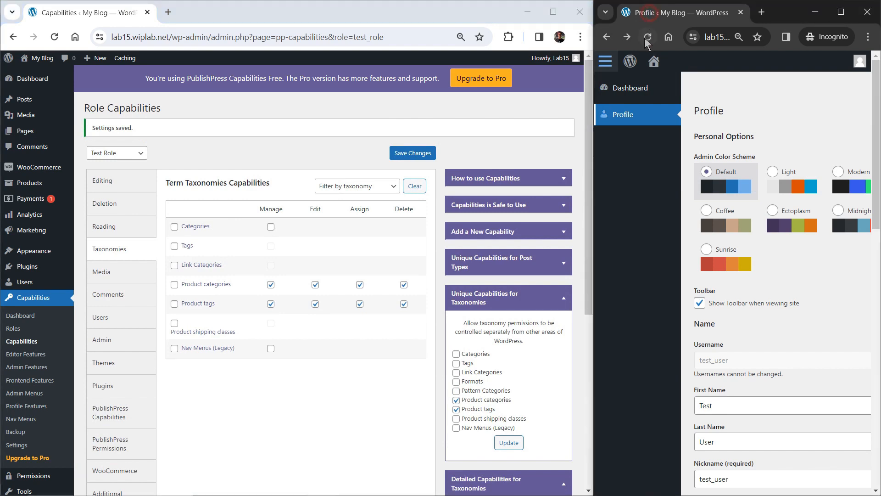
mouse_move(862, 68)
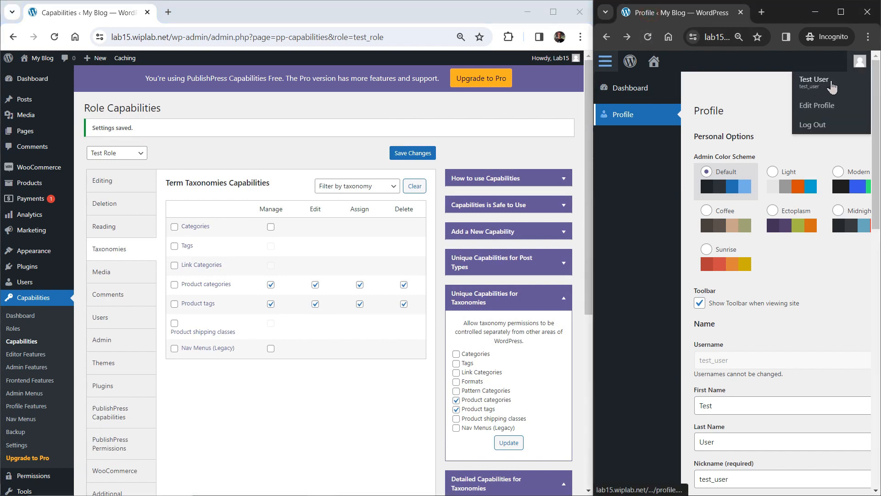
click(647, 38)
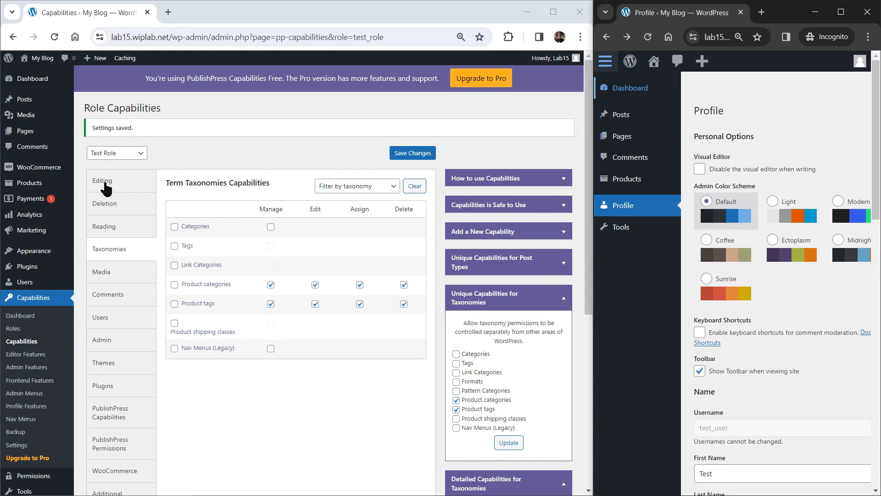
- Untick Edit for Pages on Test Role, save, and reload the test user's admin
click(107, 188)
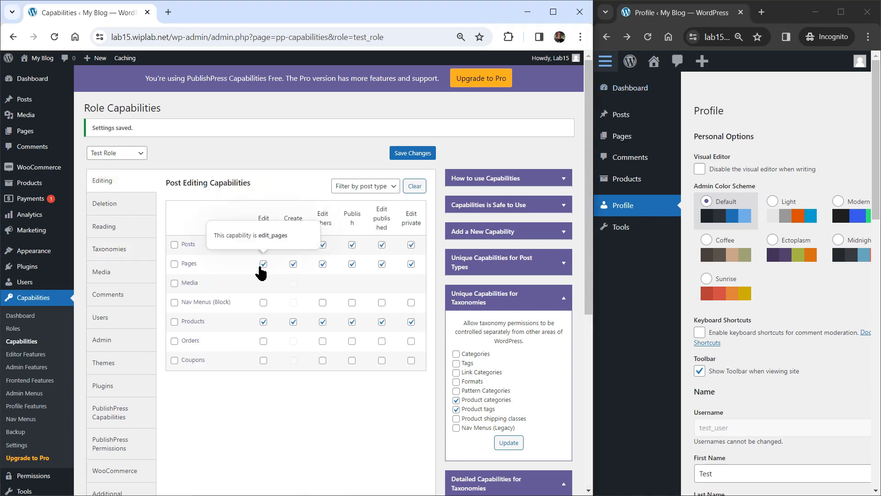
click(263, 265)
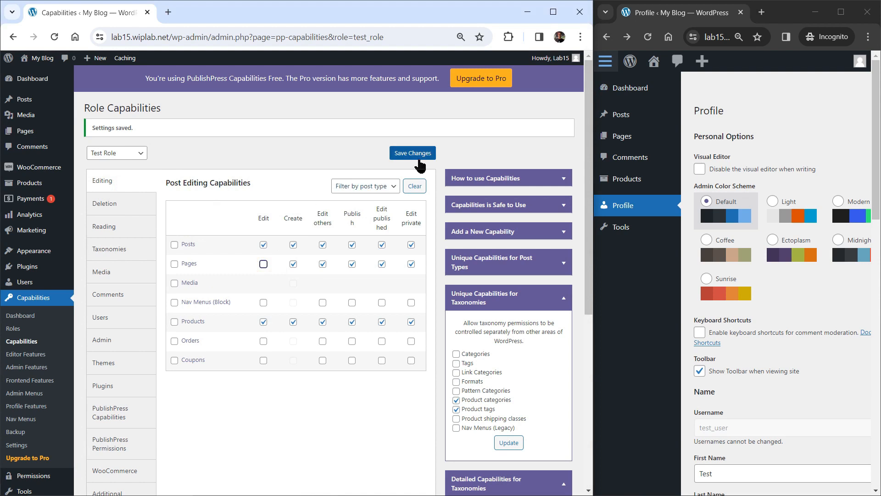
click(420, 156)
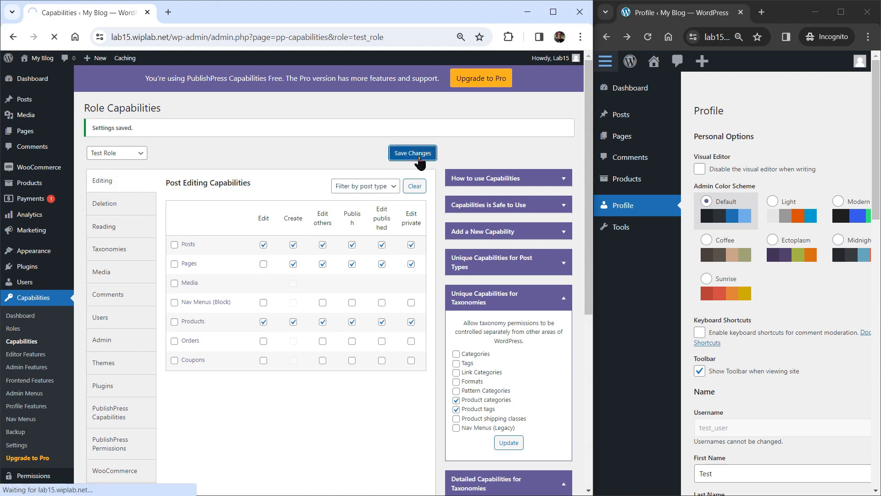
click(647, 39)
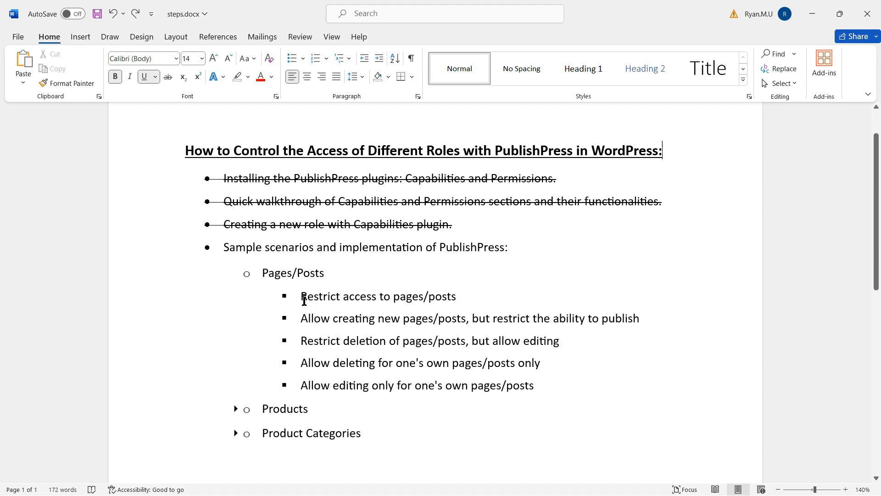
- Strike through 'Restrict access to pages/posts' and select the next item about creating pages/posts
drag(304, 300, 457, 292)
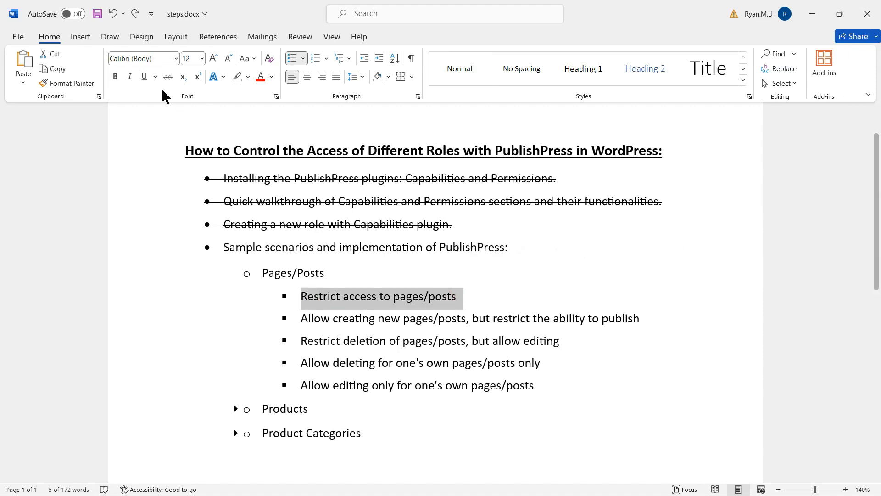
click(168, 77)
drag(304, 320, 659, 321)
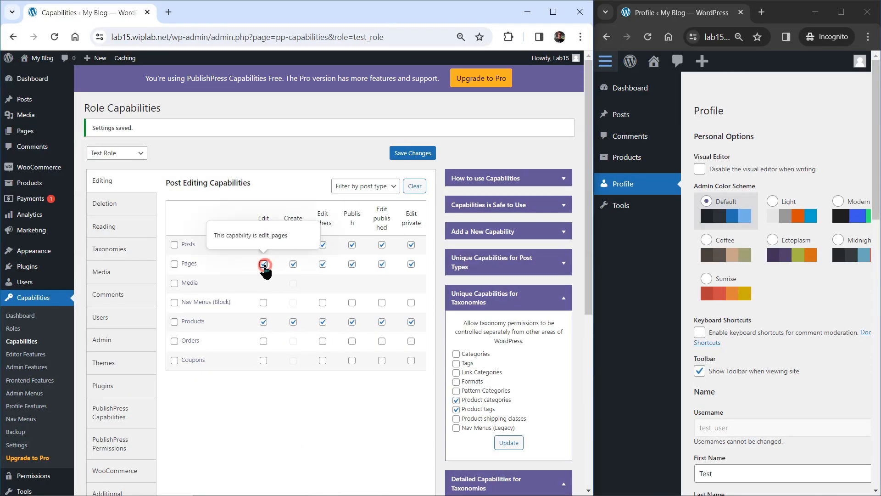
- Restore Test Role's page editing right, save, and open the test user's Pages list
click(263, 264)
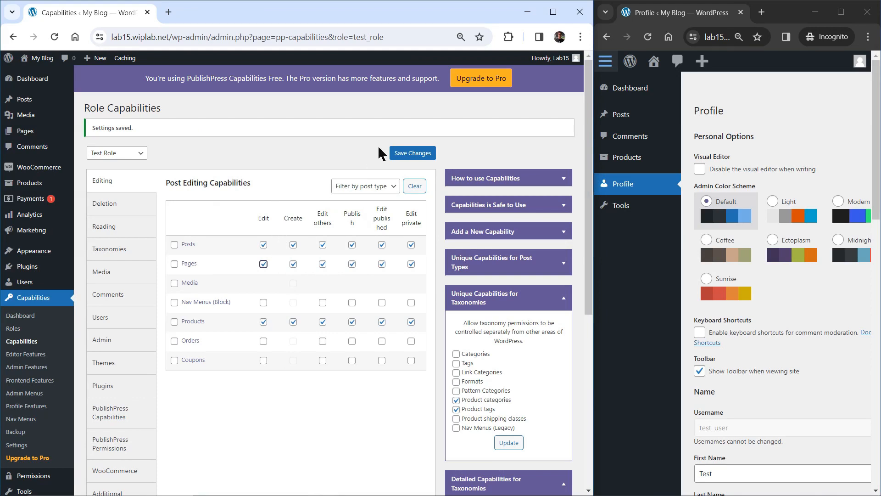
click(410, 156)
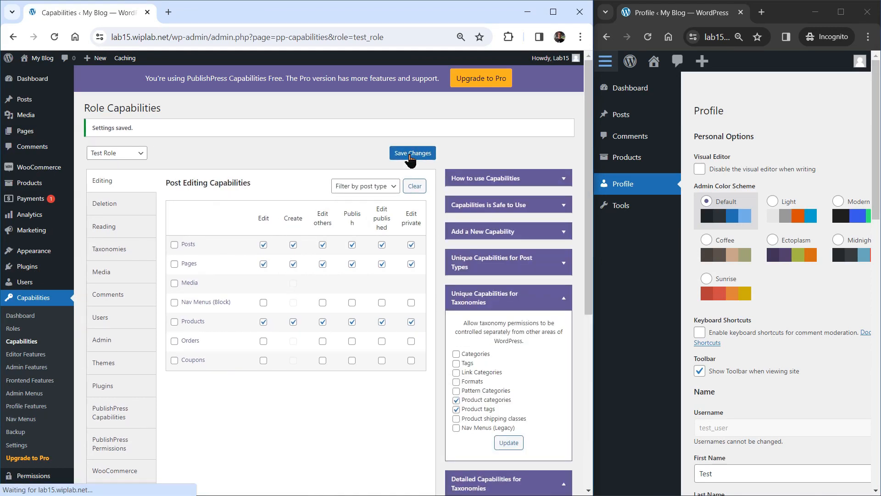
click(652, 40)
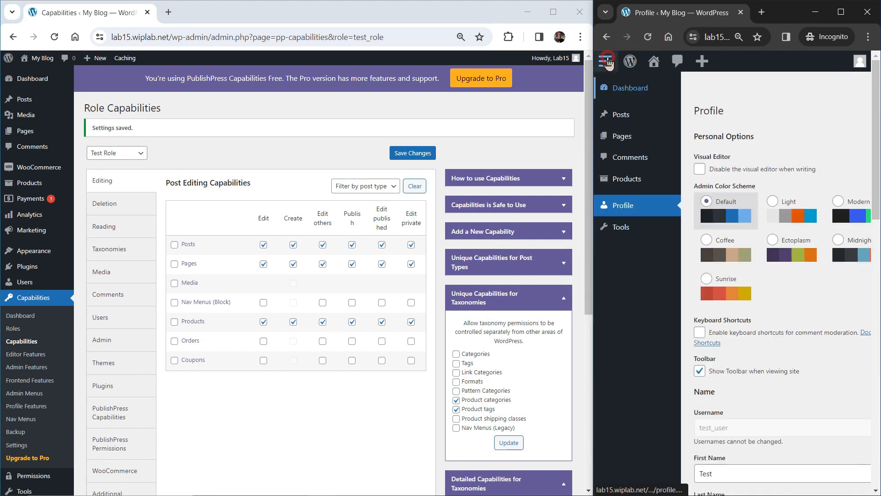
click(620, 137)
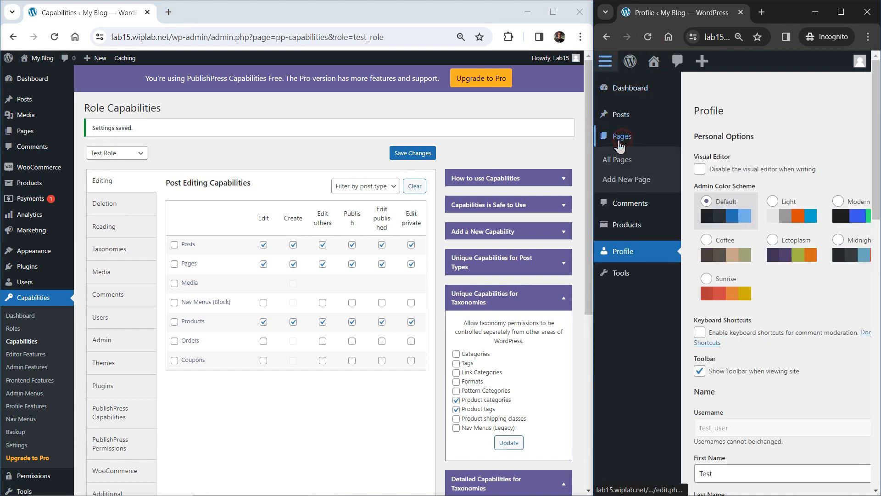
click(618, 159)
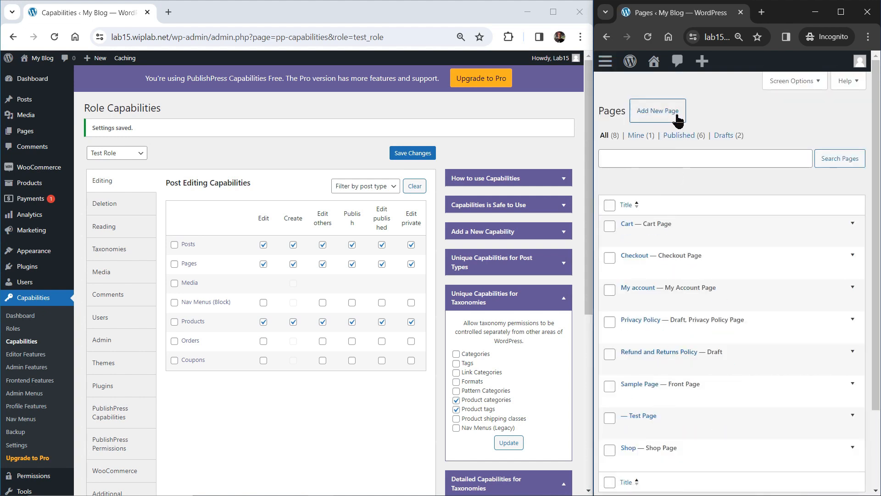
- Create a page titled 'Testing Page' and confirm Publish is offered, then cancel publishing
click(652, 115)
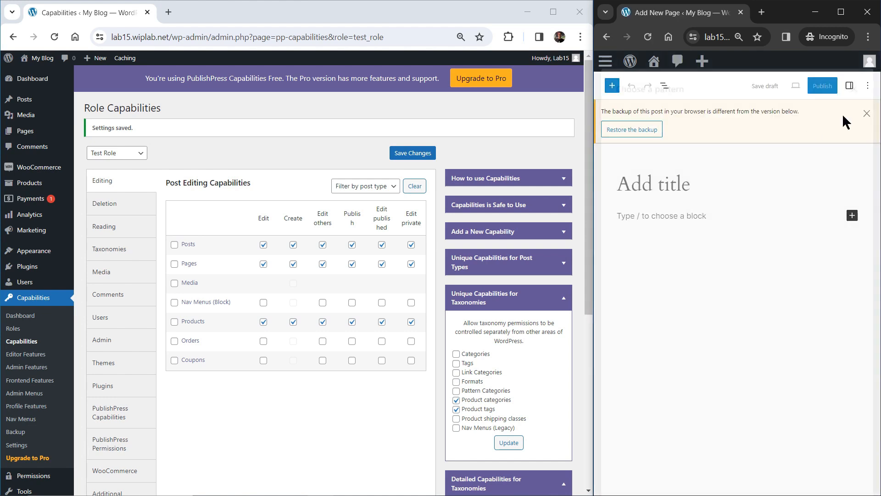
click(851, 76)
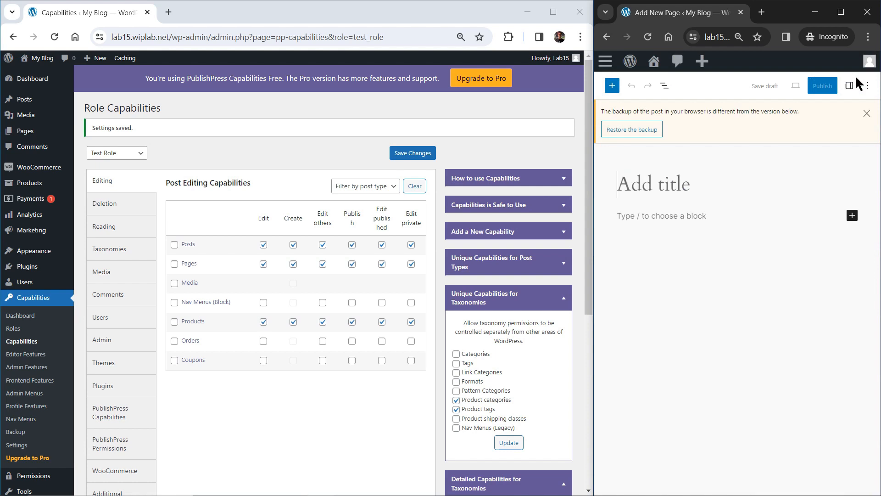
click(867, 113)
click(677, 146)
text(Test)
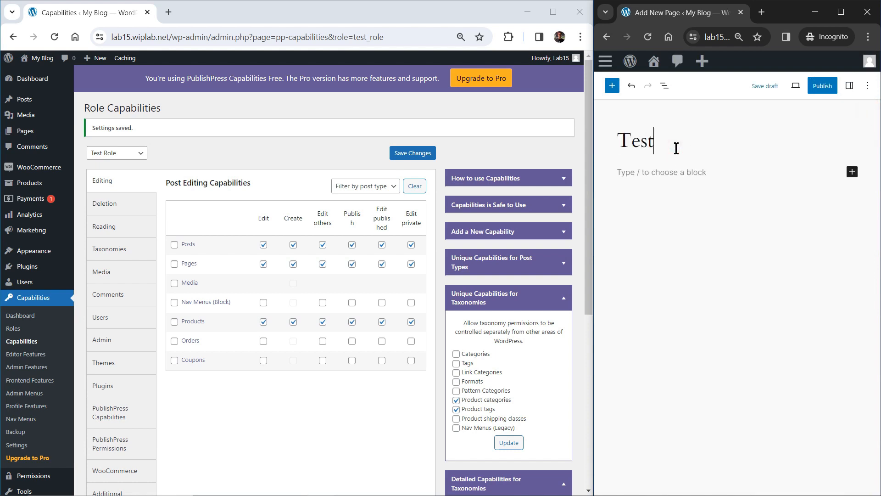
text(ing Page)
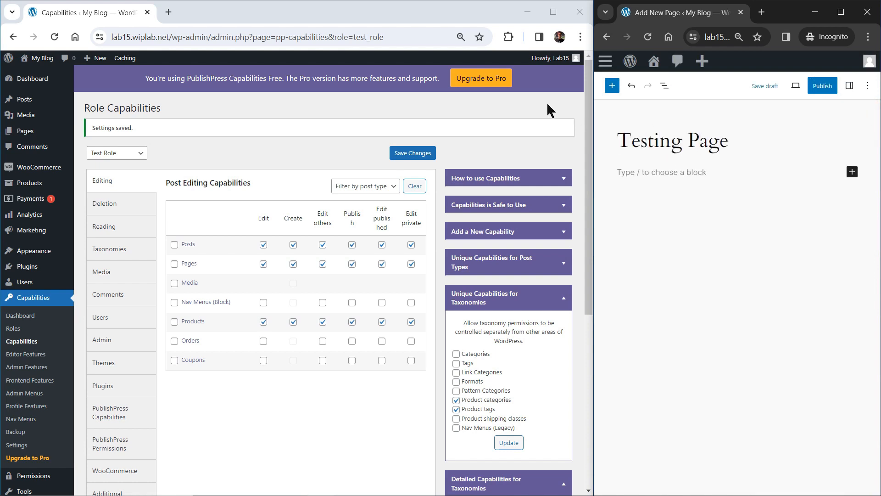
click(822, 86)
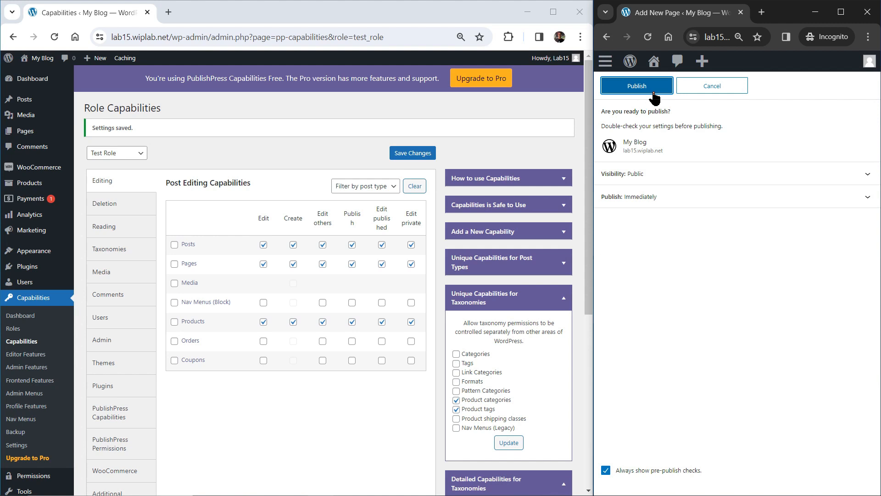
click(712, 87)
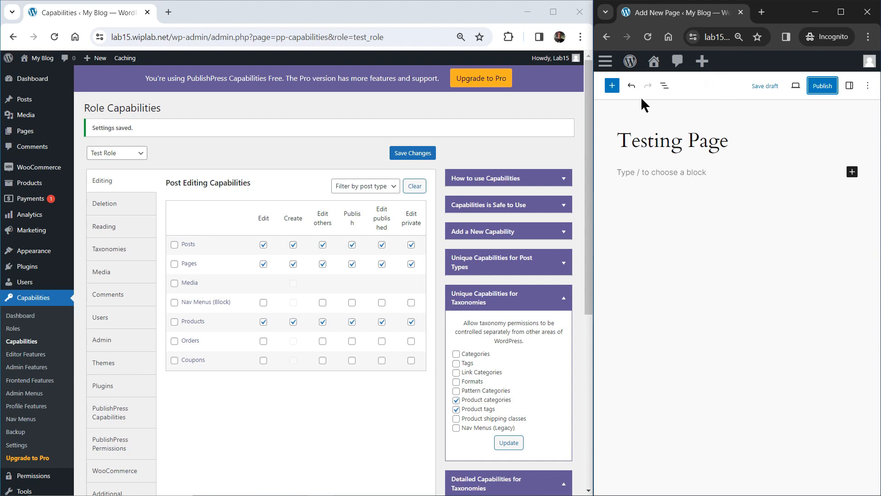
- Leave the unsaved editor for All Pages, then uncheck Test Role's Pages Publish capability and save
click(610, 63)
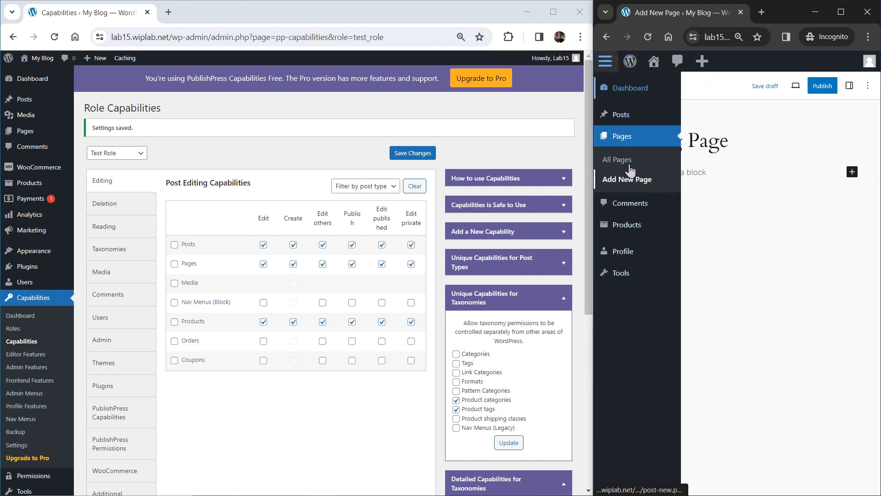
click(626, 159)
click(787, 110)
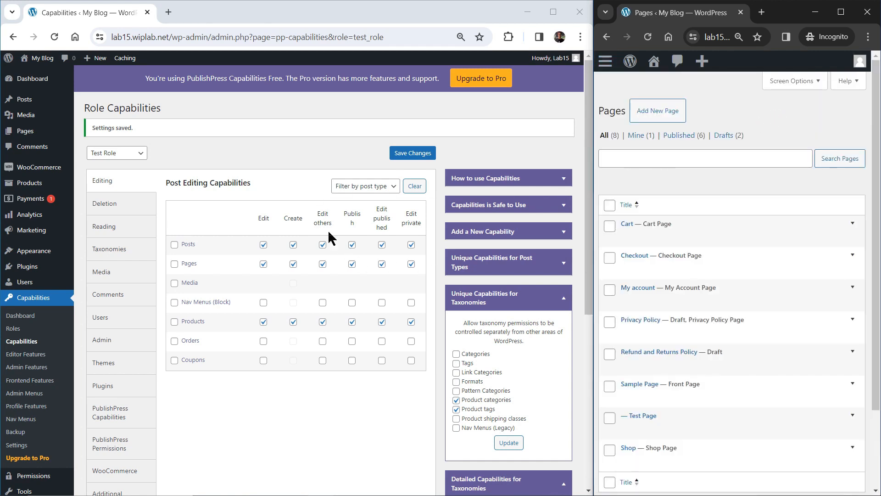
click(291, 158)
mouse_move(261, 285)
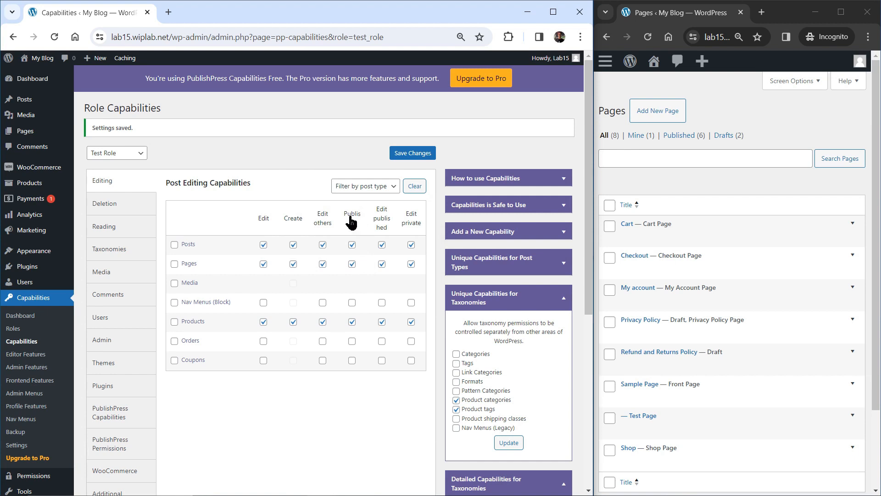
click(352, 264)
click(400, 156)
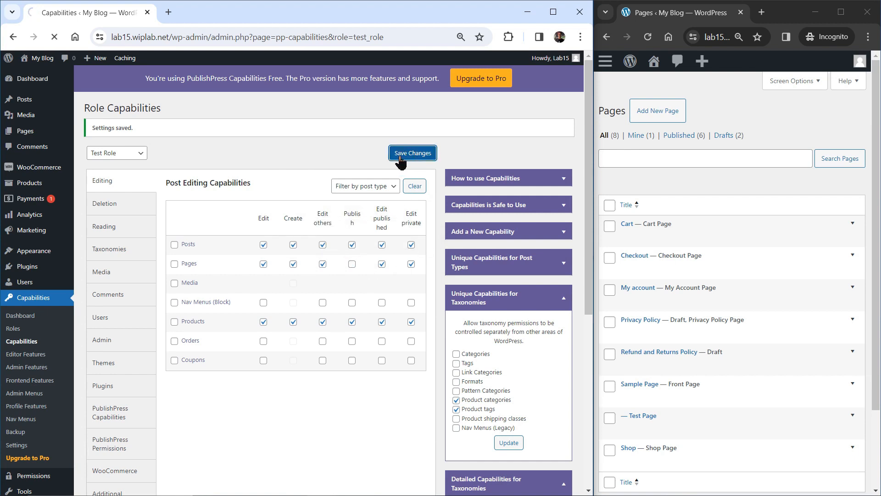
- As the test user, start a new page titled 'Testing Page' and try publishing it
click(647, 37)
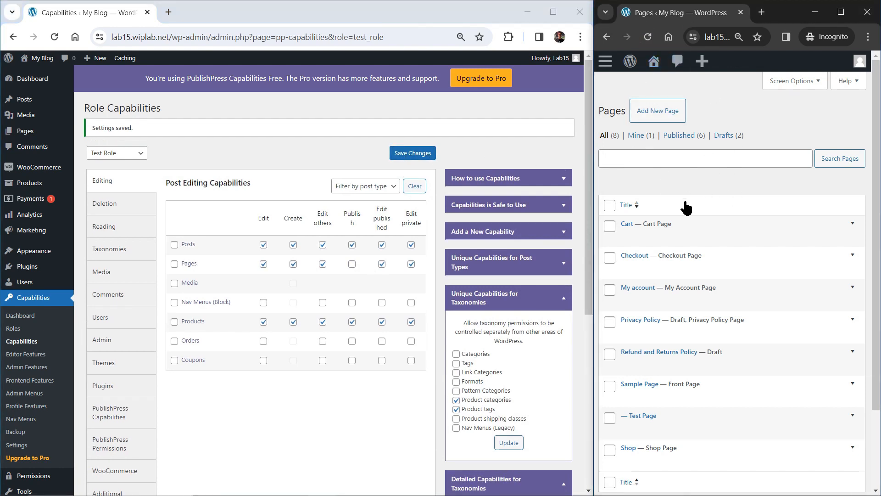
click(654, 117)
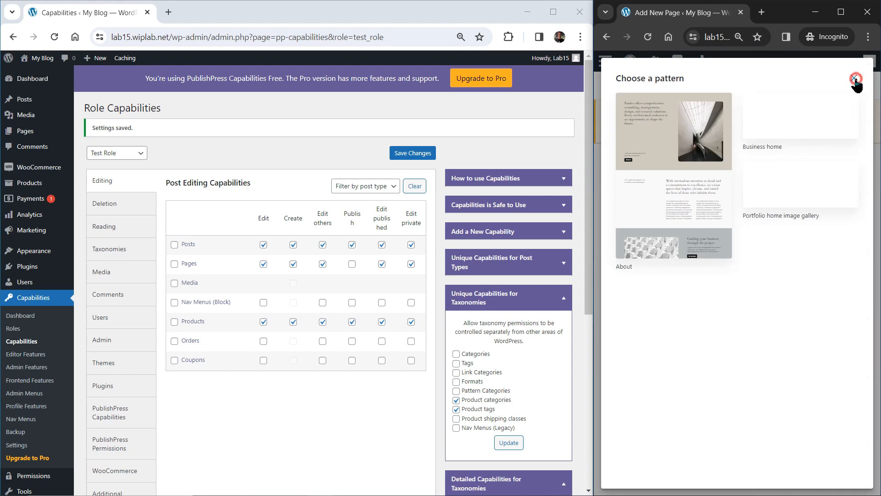
click(852, 78)
click(866, 113)
click(682, 146)
text(TEs)
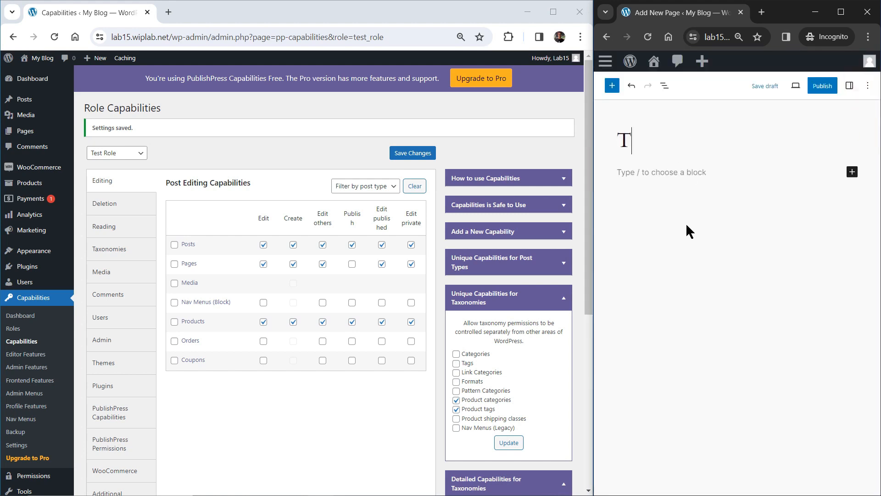
key(BackSpace)
key(BackSpace)
text(esting Page)
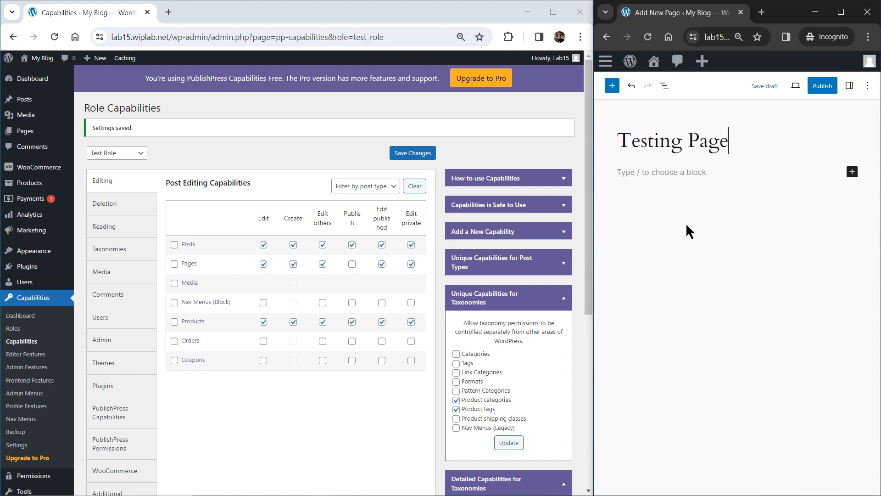
click(820, 90)
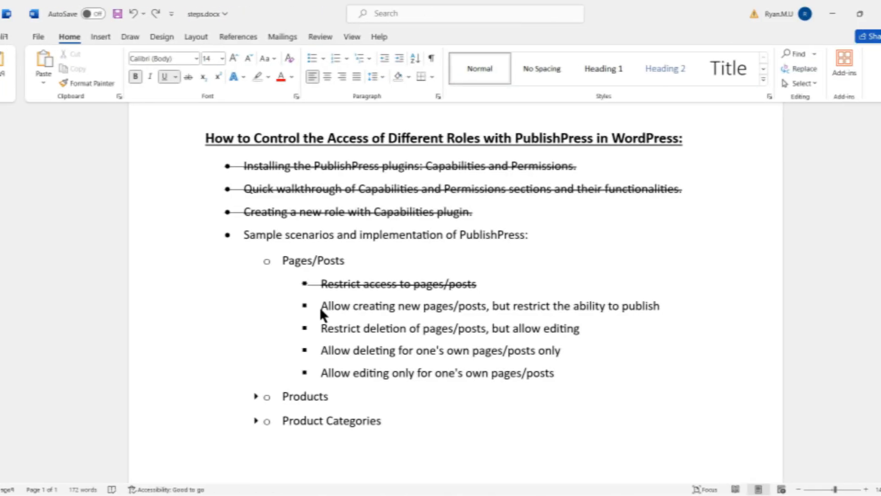
- Strike through 'Allow creating new pages/posts, but restrict the ability to publish' in the checklist
drag(303, 307, 646, 311)
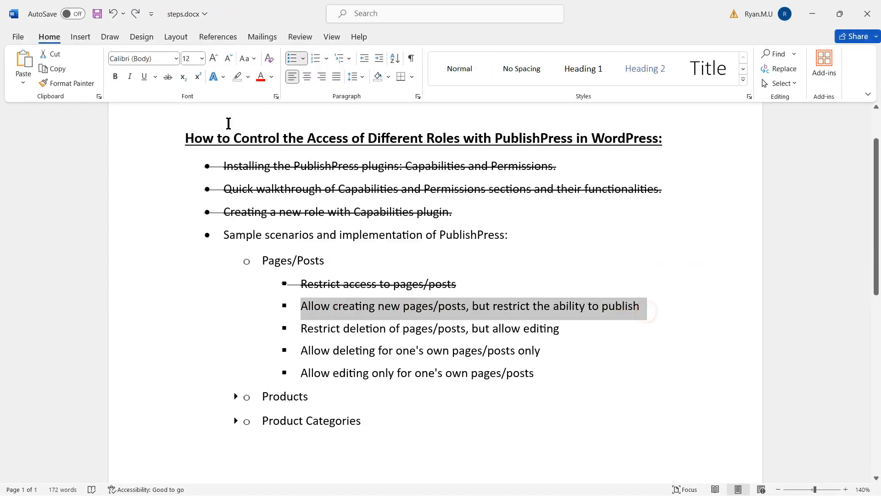
click(172, 81)
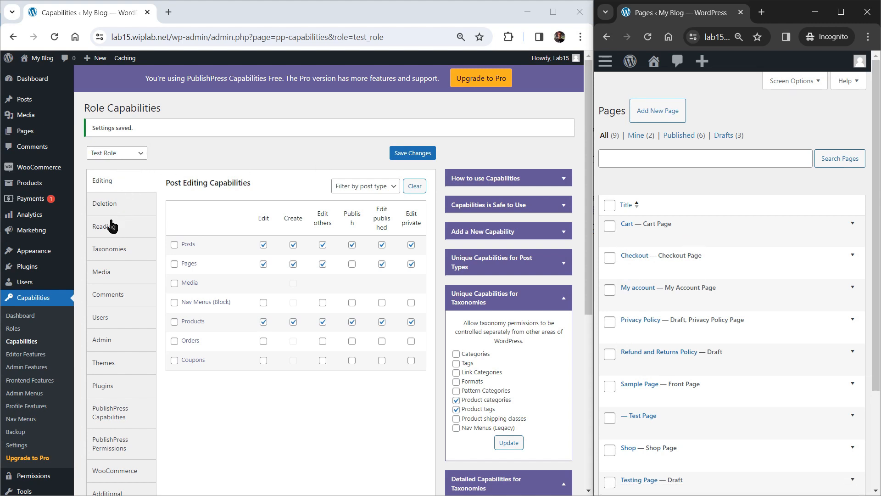
- Clear all four Pages delete capabilities under Deletion, save, and reload the test user's Pages list
click(122, 208)
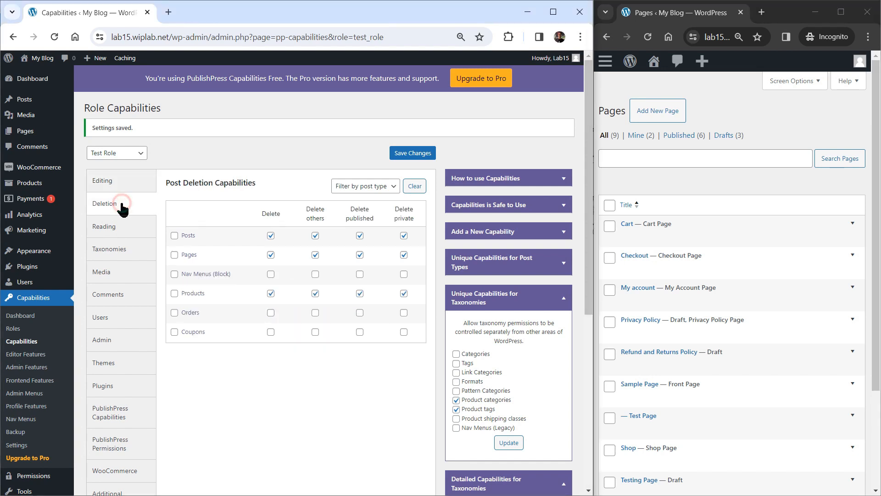
click(175, 256)
click(399, 158)
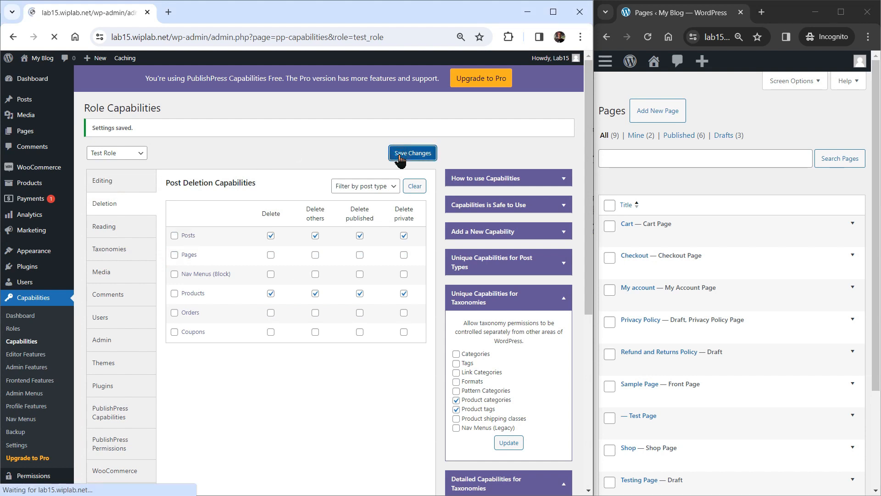
click(646, 41)
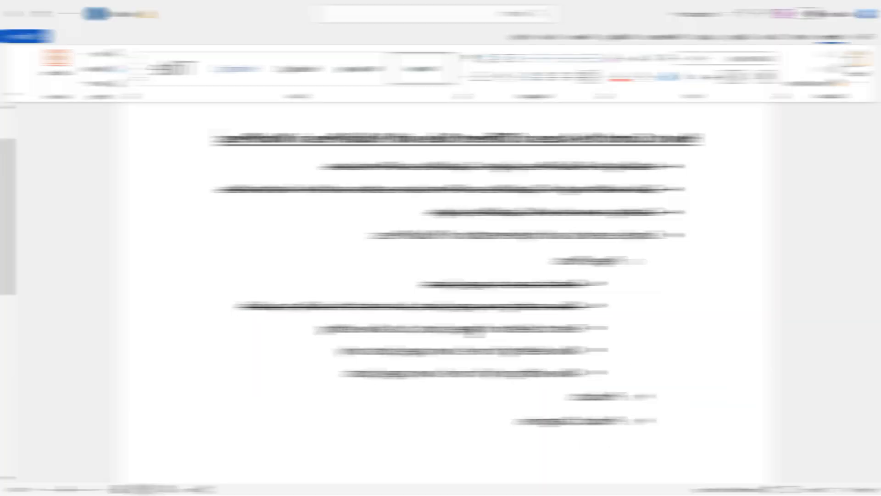
- Strike through 'Restrict deletion of pages/posts, but allow editing' and deselect the line
drag(301, 327, 561, 329)
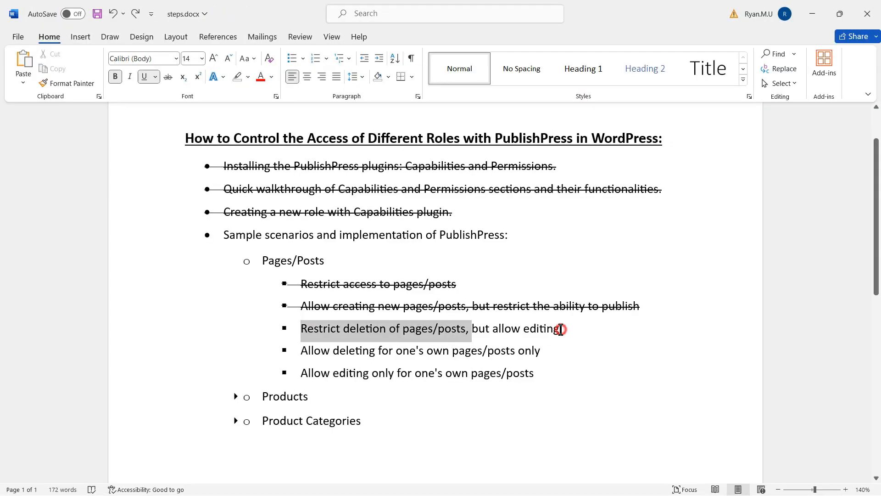
click(168, 77)
click(572, 351)
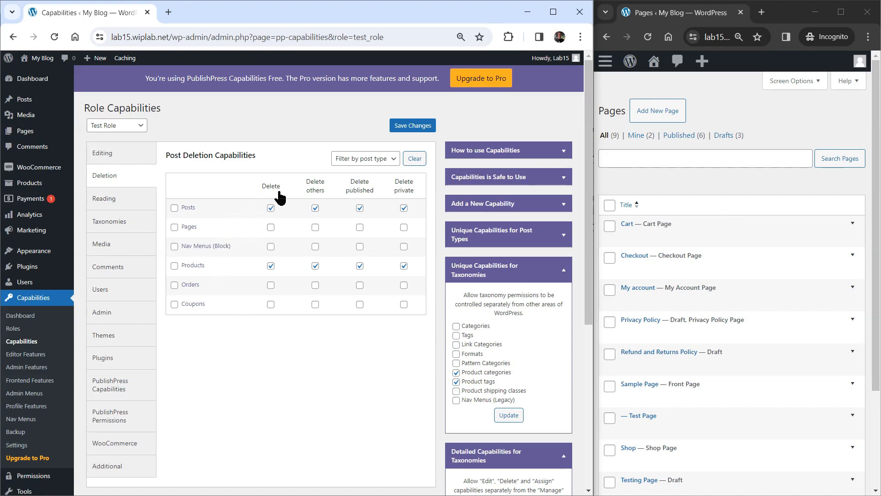
- Re-enable Pages Delete and Delete published, save, widen the test user's window and reload Pages
click(271, 228)
click(360, 227)
click(408, 130)
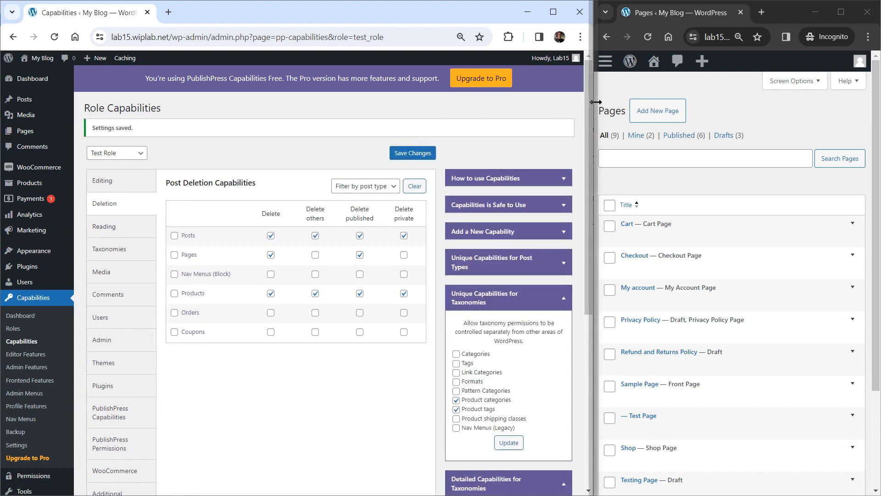
drag(595, 109, 289, 112)
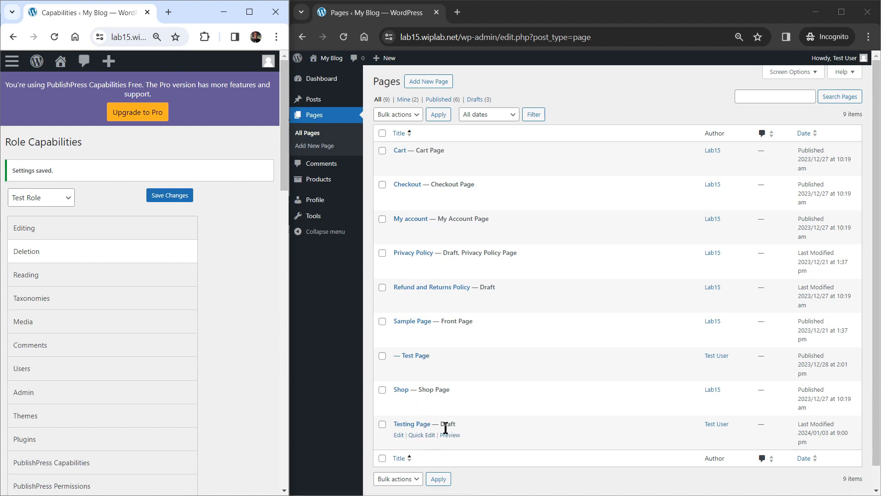
click(345, 39)
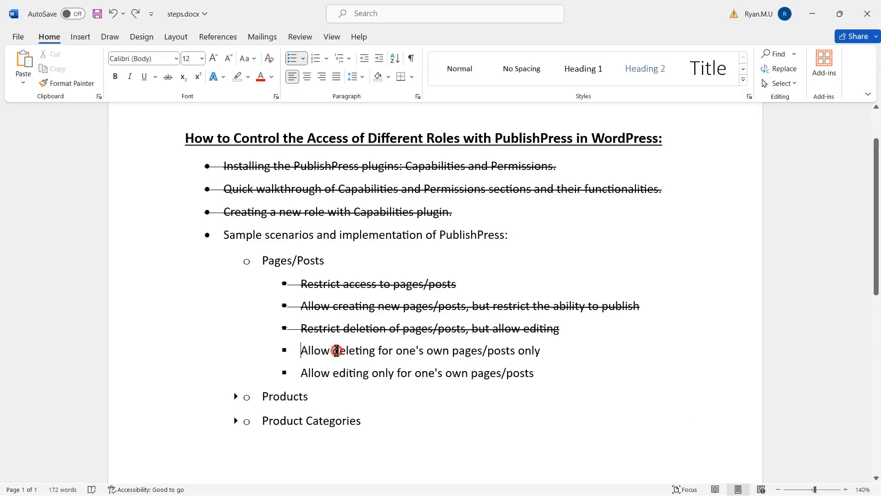
- Strike through 'Allow deleting for one's own pages/posts only' and deselect the line
drag(306, 350, 543, 350)
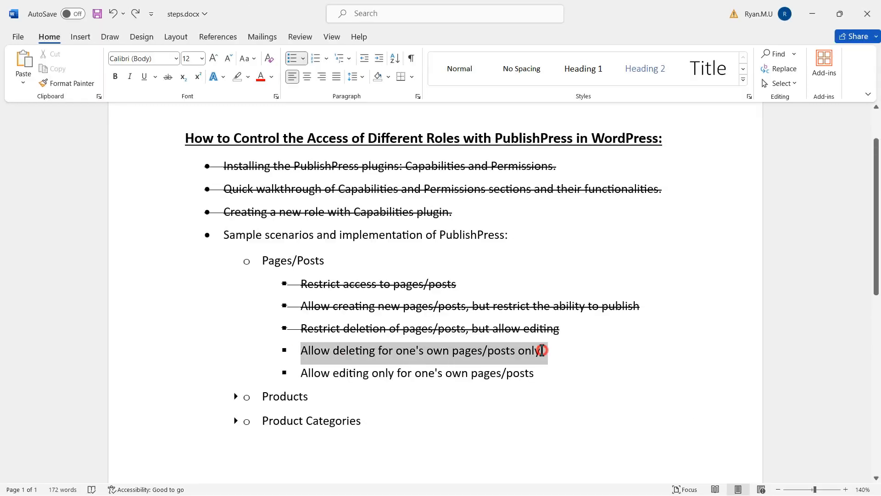
click(168, 77)
click(591, 352)
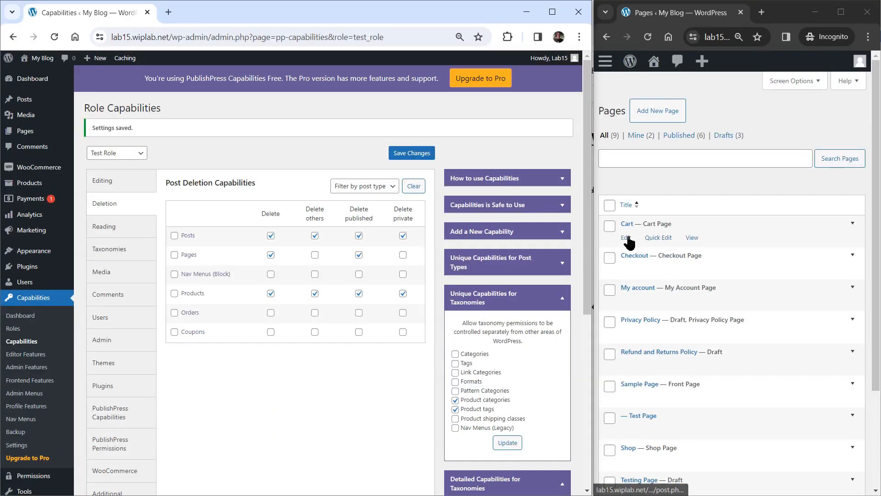
- Revoke Test Role's right to edit others' pages, save, and show All (9) in the test user's Pages list
scroll(734, 276, down, 3)
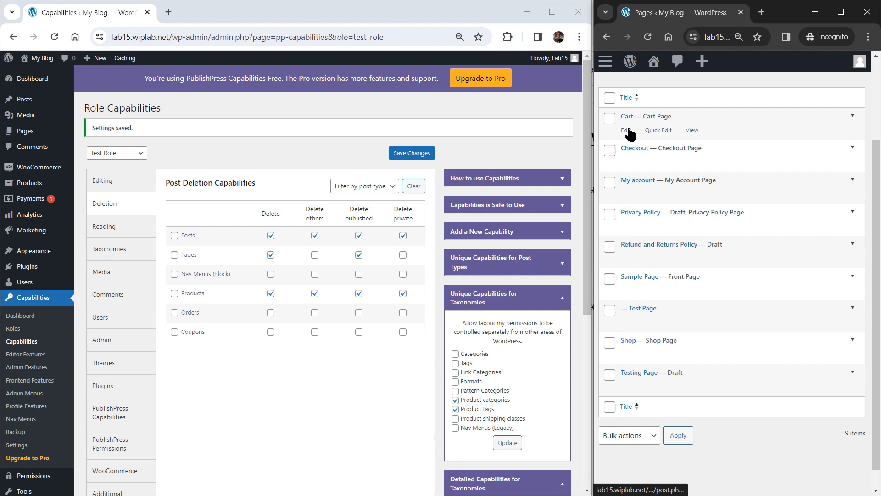
click(113, 183)
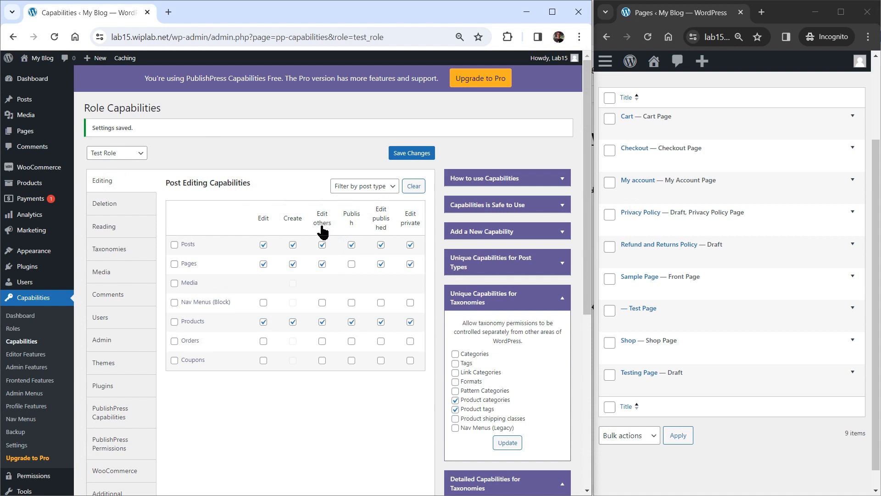
click(322, 264)
click(402, 153)
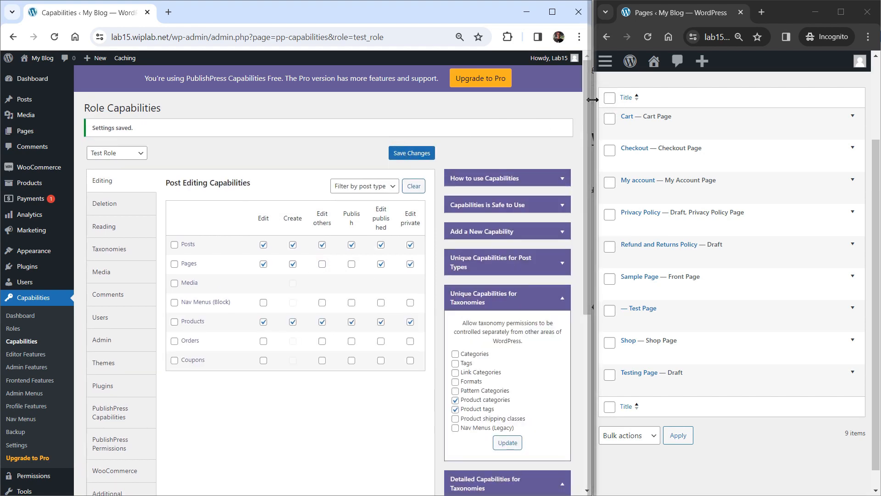
drag(593, 100, 321, 100)
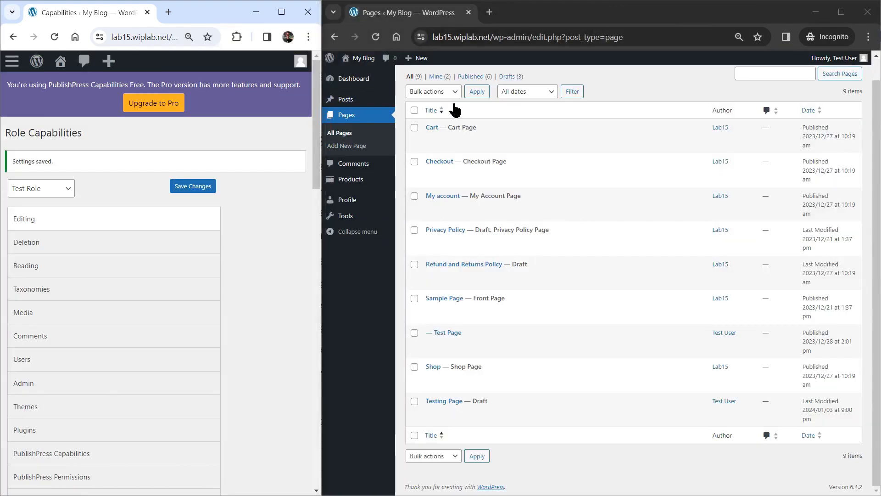
click(372, 41)
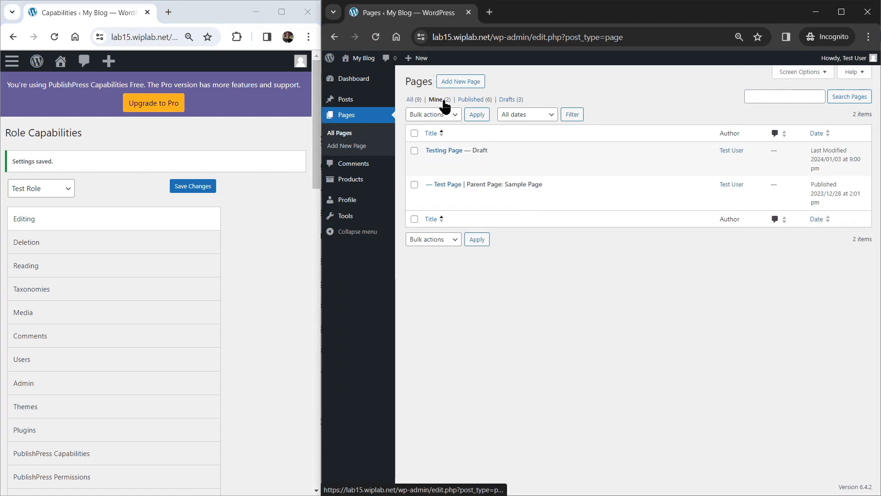
click(411, 100)
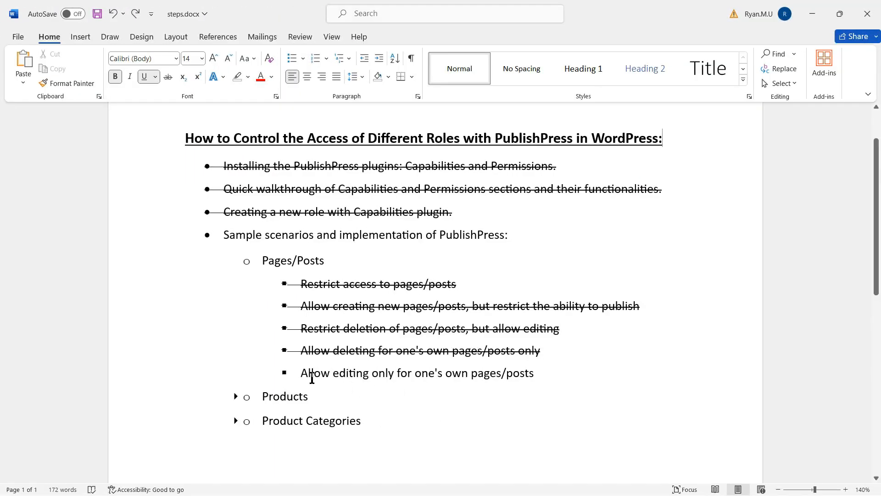
- Strike through the last Pages/Posts line and its heading, collapse Pages/Posts, and expand Products
drag(304, 374, 572, 374)
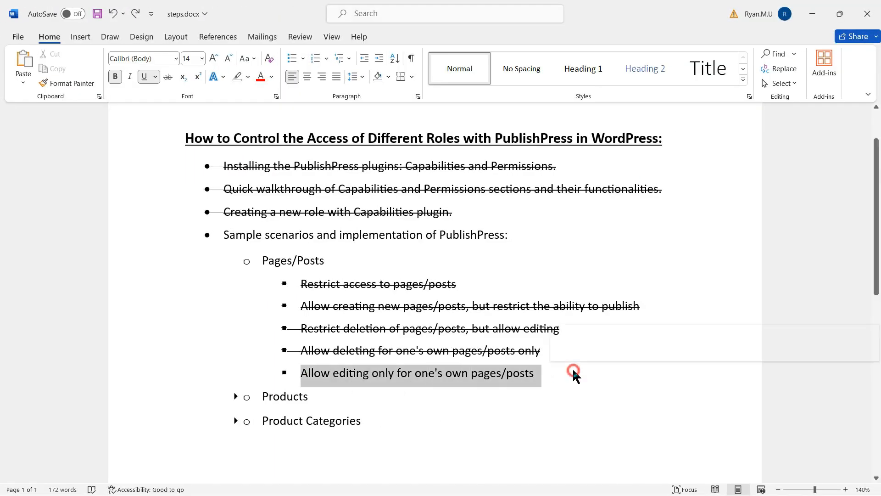
click(168, 76)
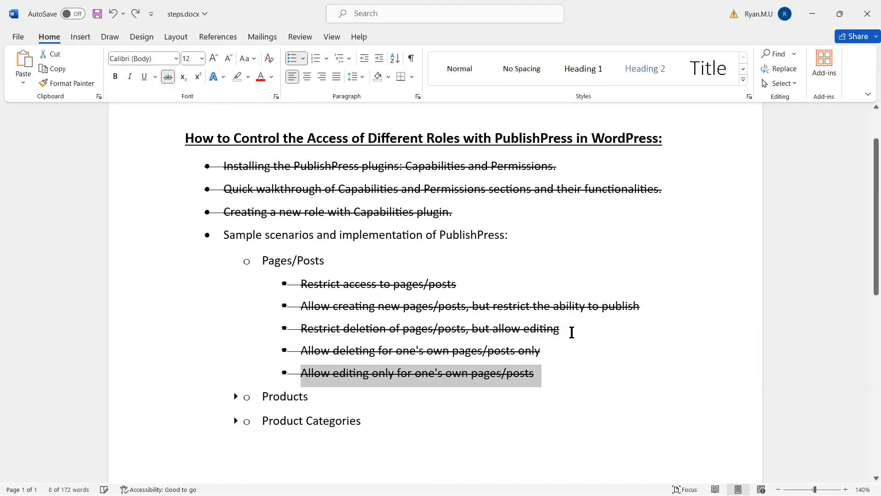
double_click(270, 260)
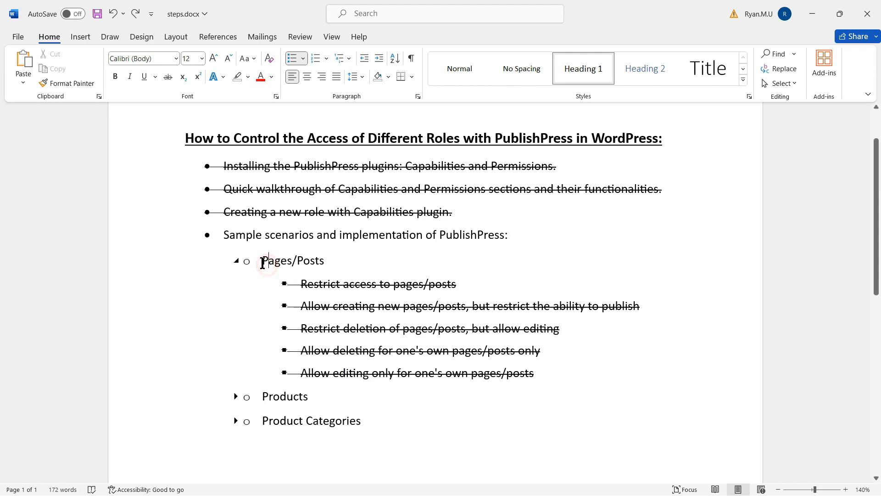
drag(263, 260, 331, 260)
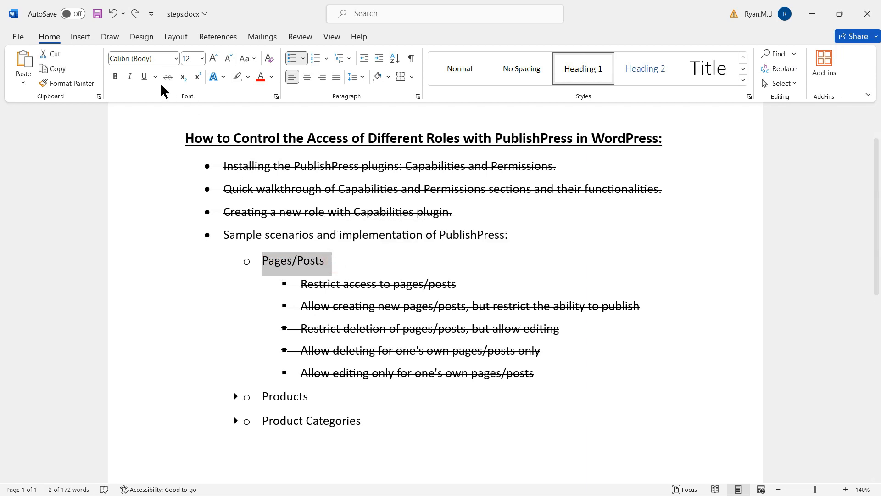
click(168, 77)
click(234, 264)
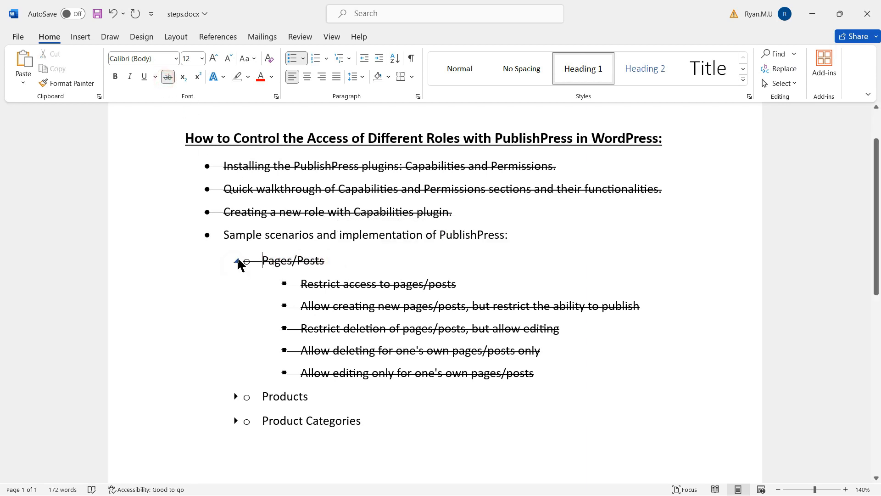
click(236, 261)
click(235, 285)
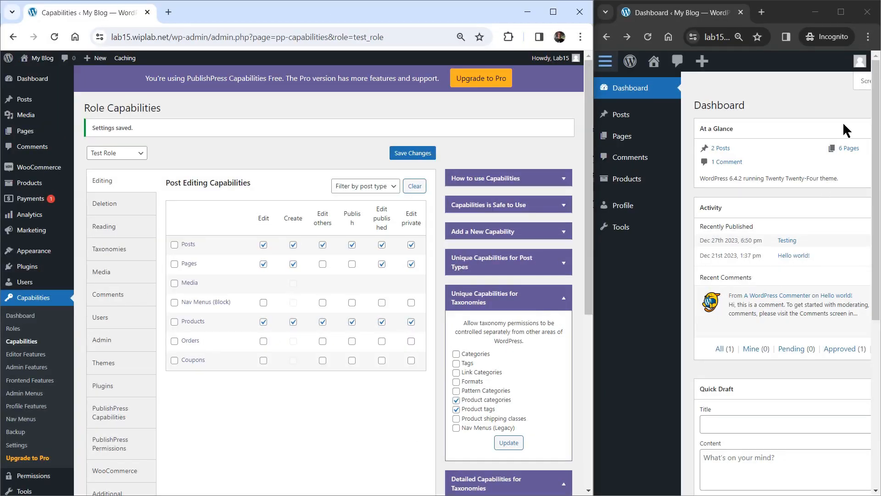
- Open Products as the test user, then revoke Test Role's Products Edit right, save, and reload
click(859, 64)
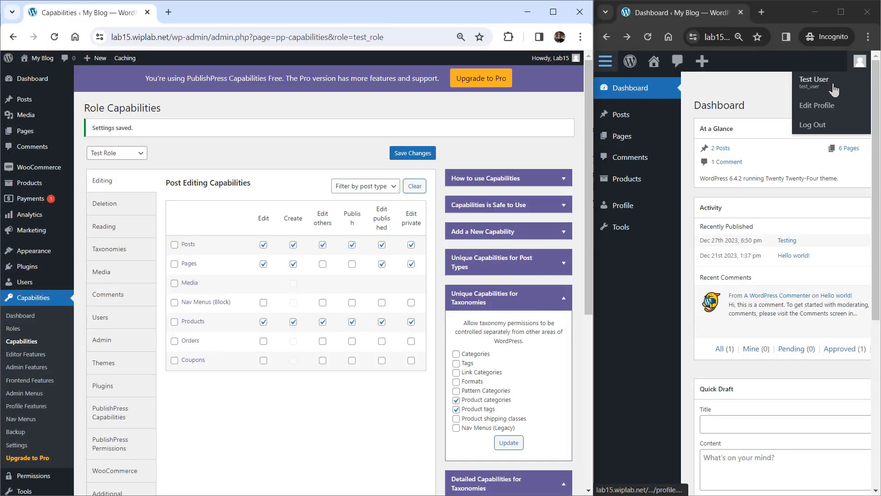
click(627, 184)
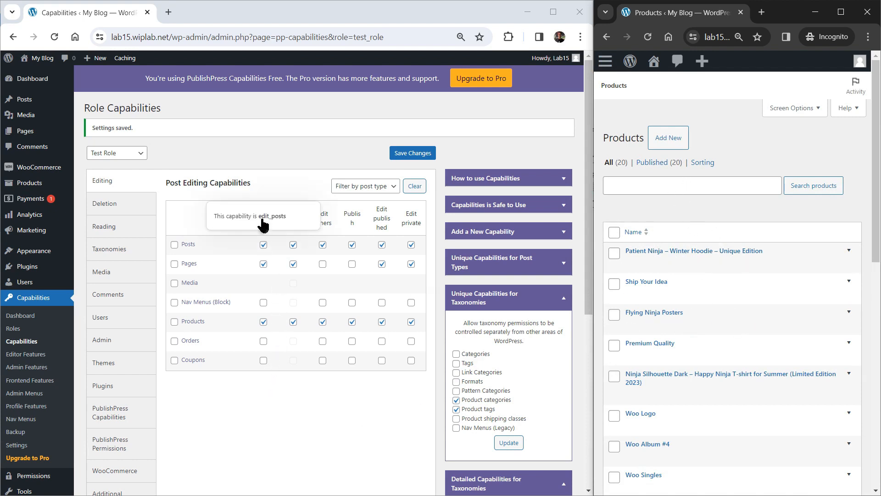
click(263, 322)
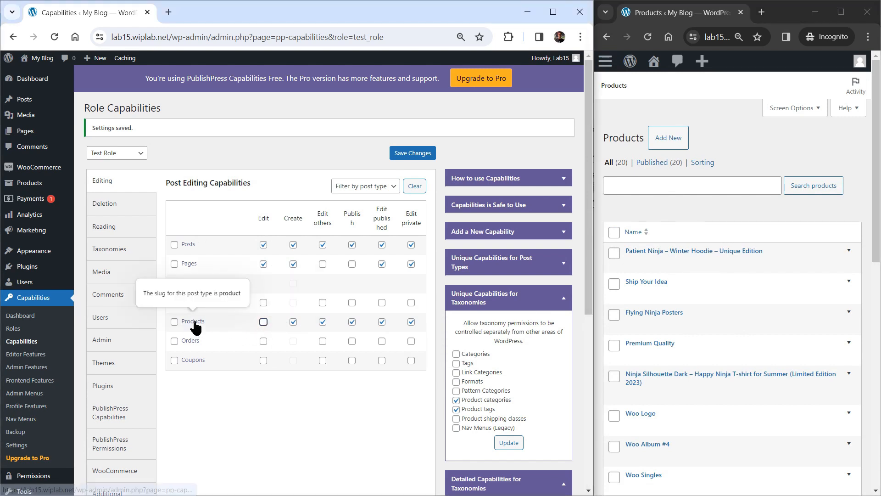
click(412, 158)
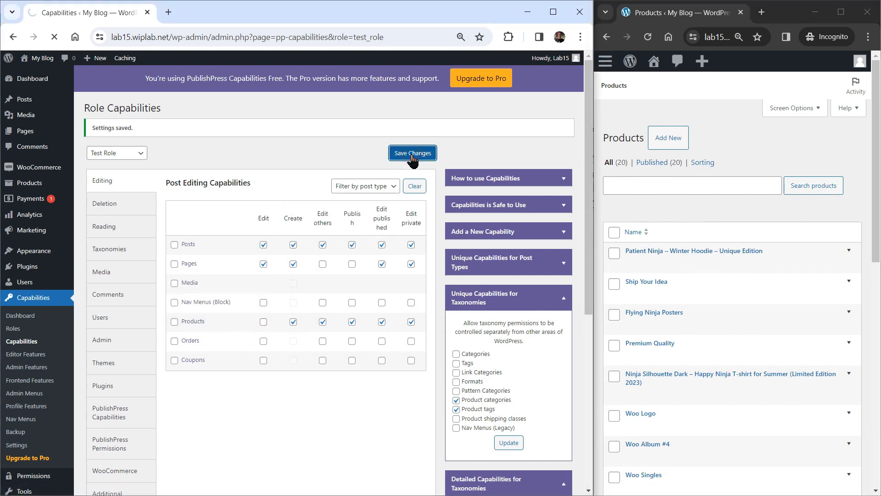
click(649, 40)
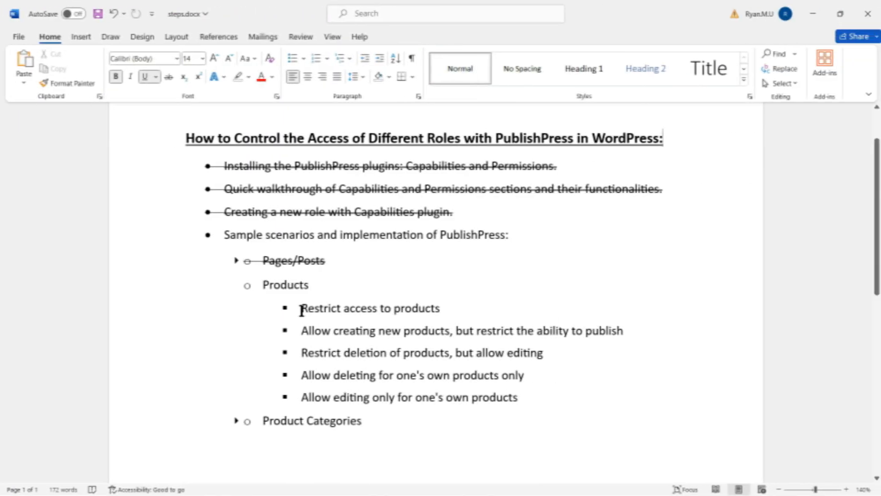
- Strike through 'Restrict access to products' and deselect the line
drag(301, 309, 456, 311)
click(168, 77)
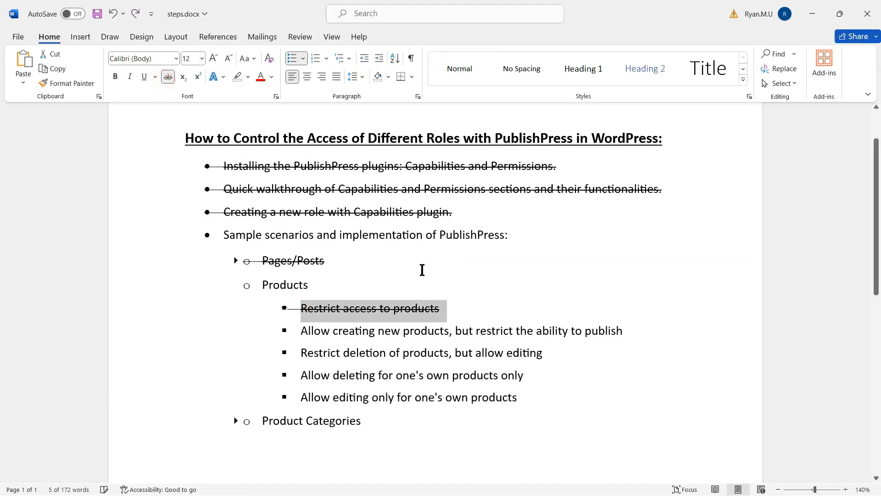
click(639, 329)
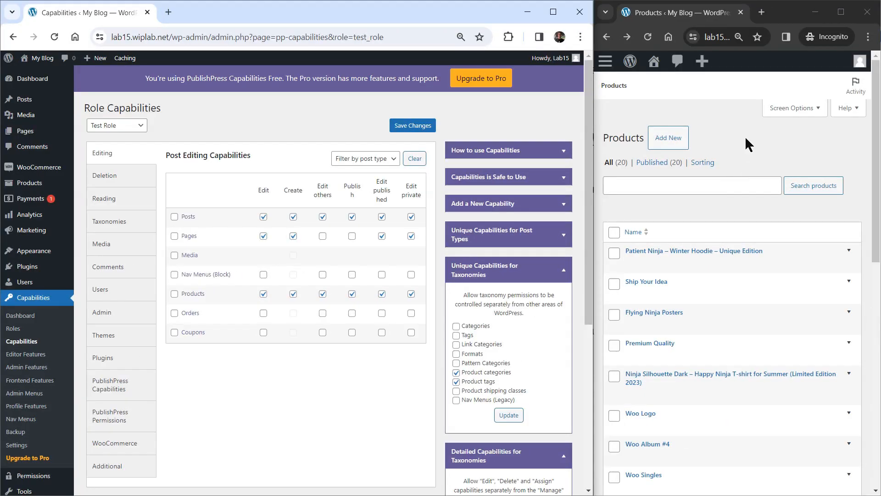
- As the test user in incognito, open a new product's Publish box, then return to Products
click(667, 142)
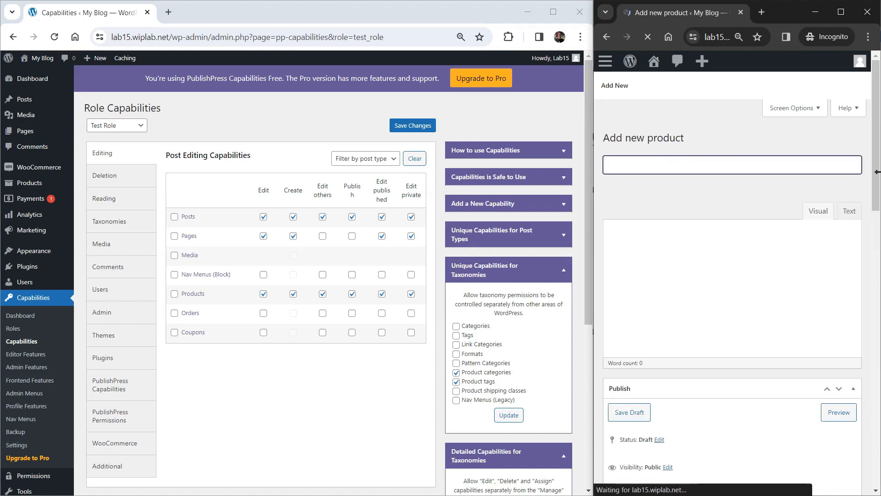
drag(876, 169, 876, 278)
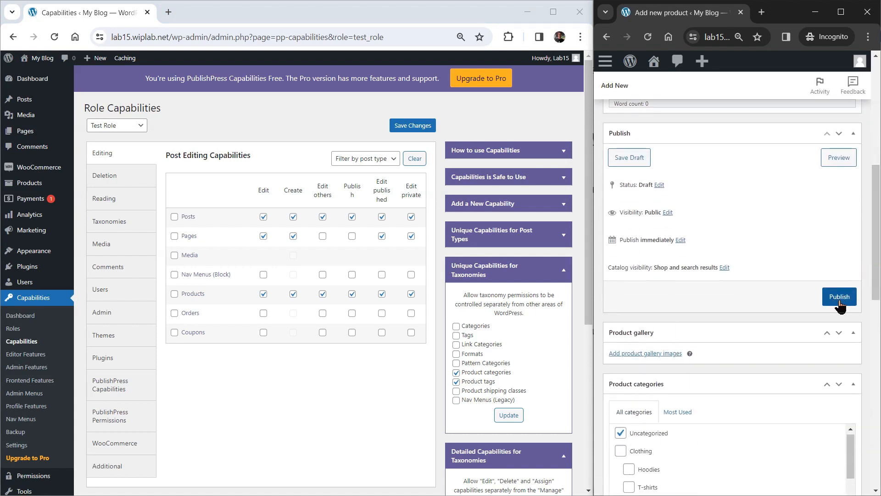
click(606, 37)
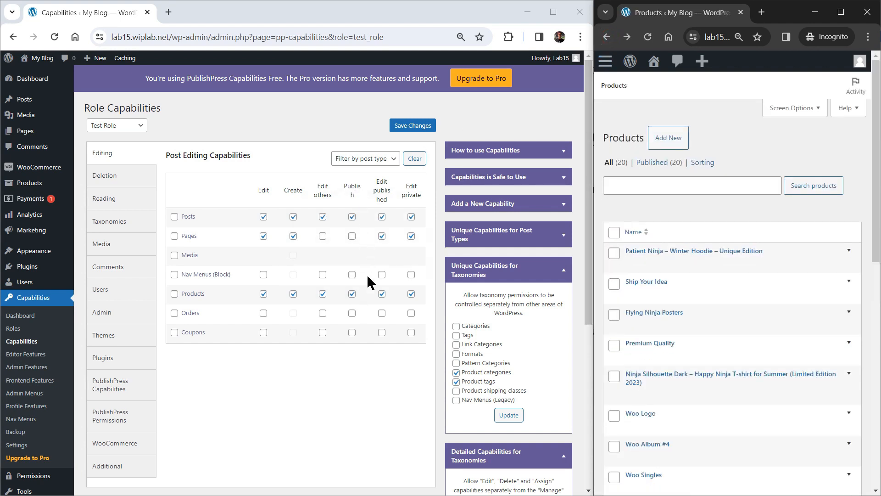
- Revoke Test Role's Publish right for Products, save, and recheck the incognito new-product Publish box
click(352, 294)
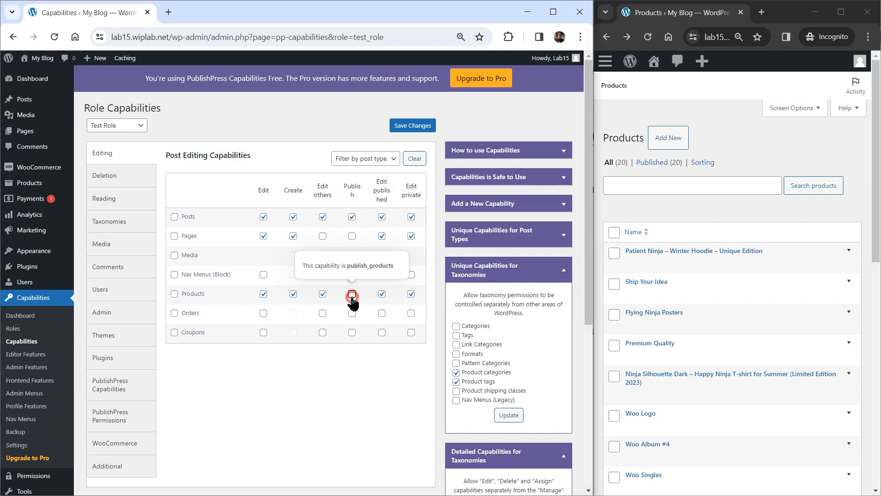
click(408, 129)
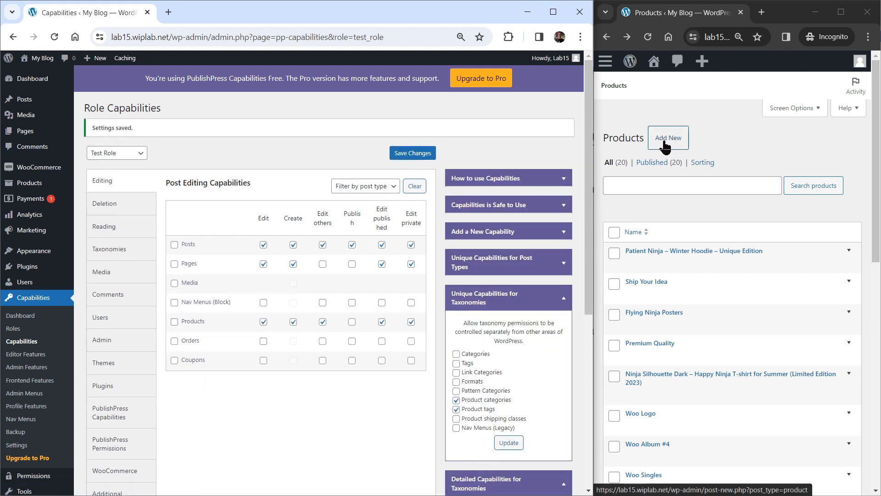
click(665, 147)
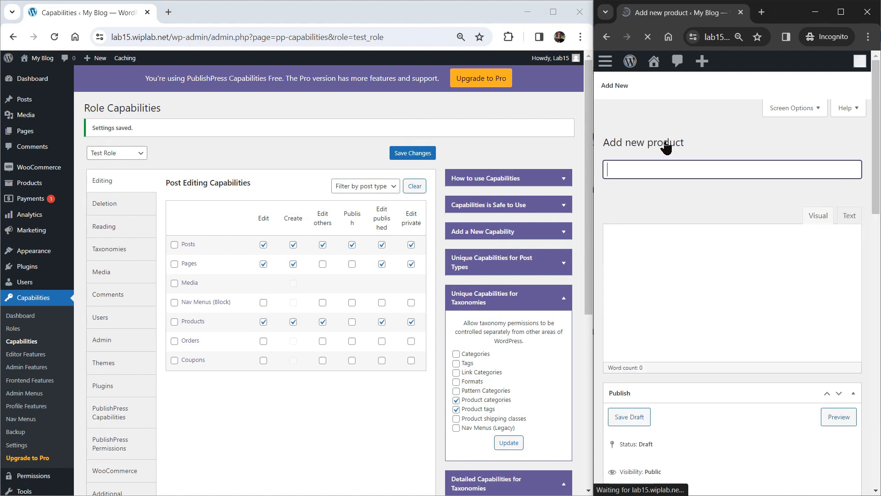
drag(876, 187, 877, 302)
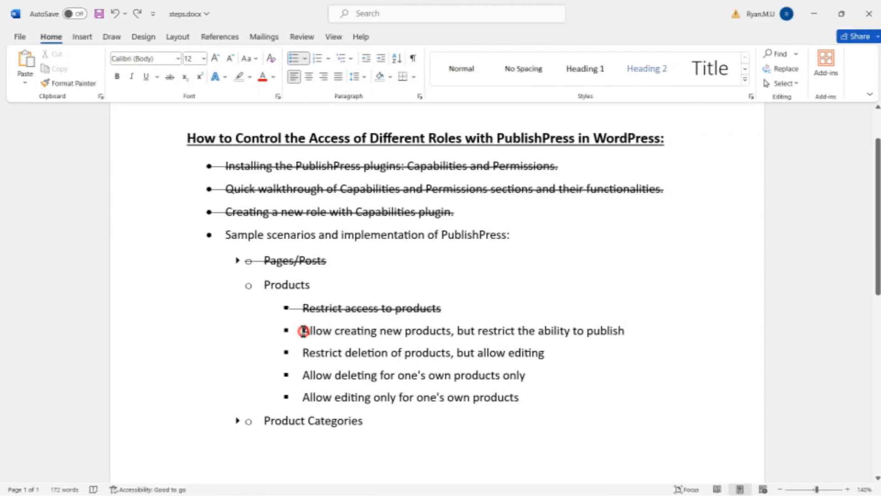
- Strike through 'Allow creating new products, but restrict the ability to publish' in the checklist
drag(302, 331, 668, 331)
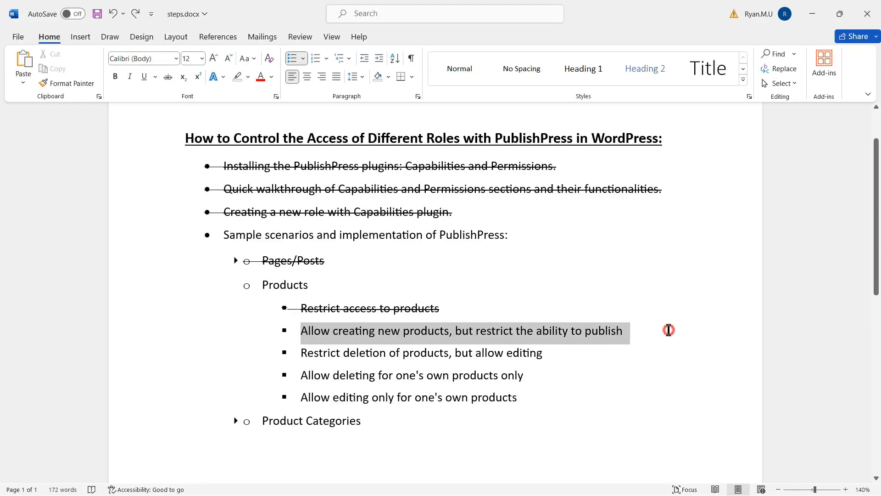
click(168, 77)
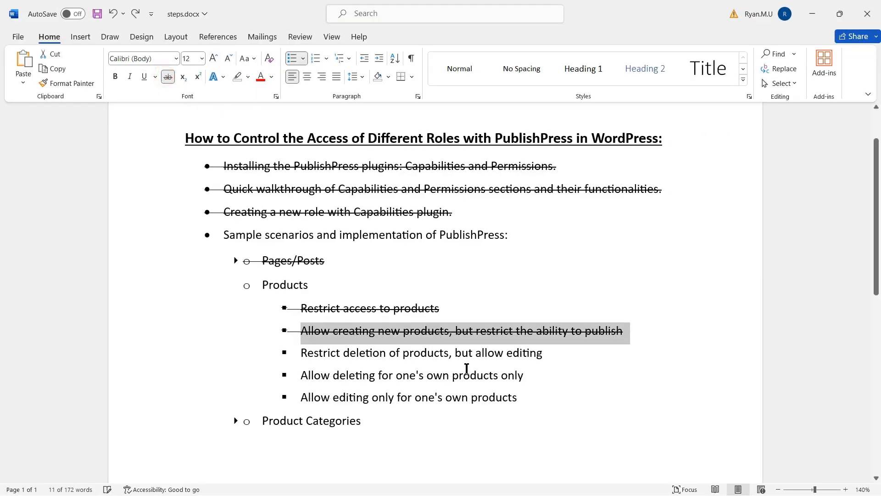
click(567, 355)
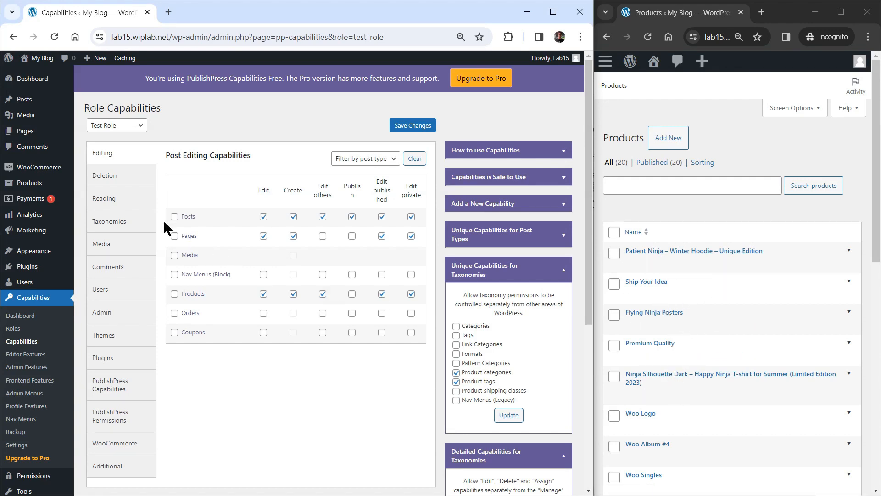
- Clear all four Products delete capabilities for Test Role, save, and reload the incognito Products list
click(123, 186)
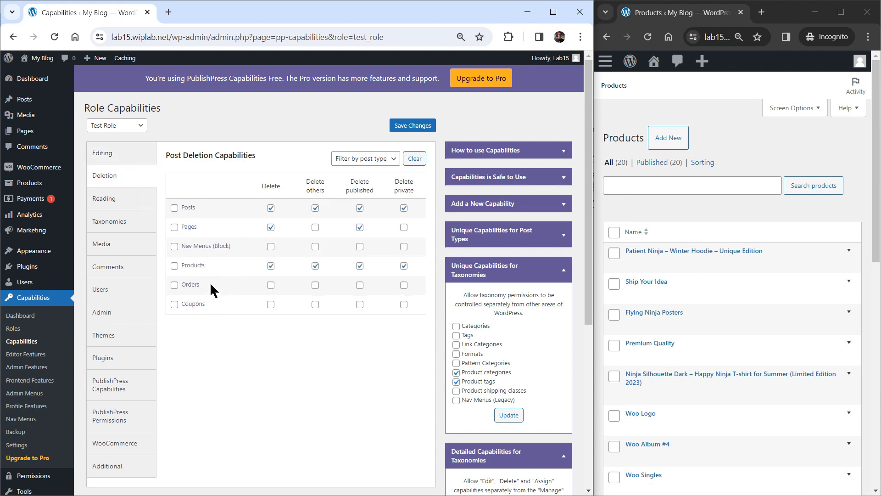
click(175, 267)
click(415, 131)
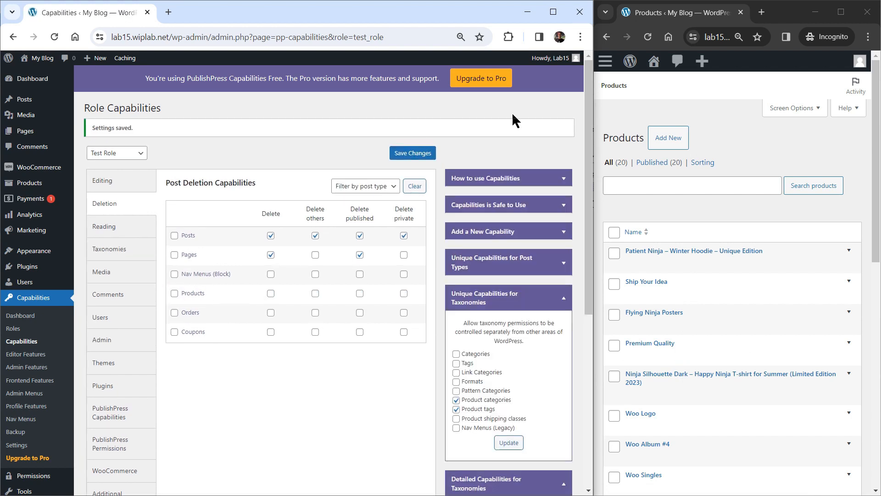
click(648, 37)
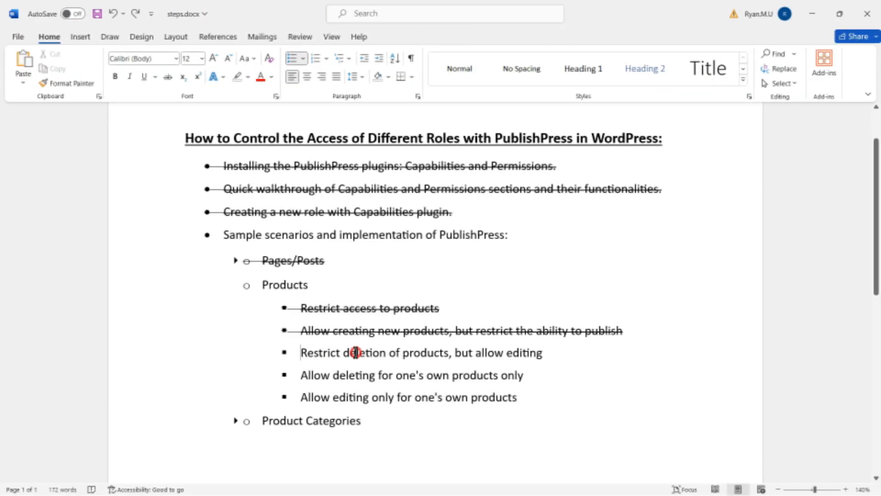
- Apply strikethrough to the checklist line 'Restrict deletion of products, but allow editing'
triple_click(324, 352)
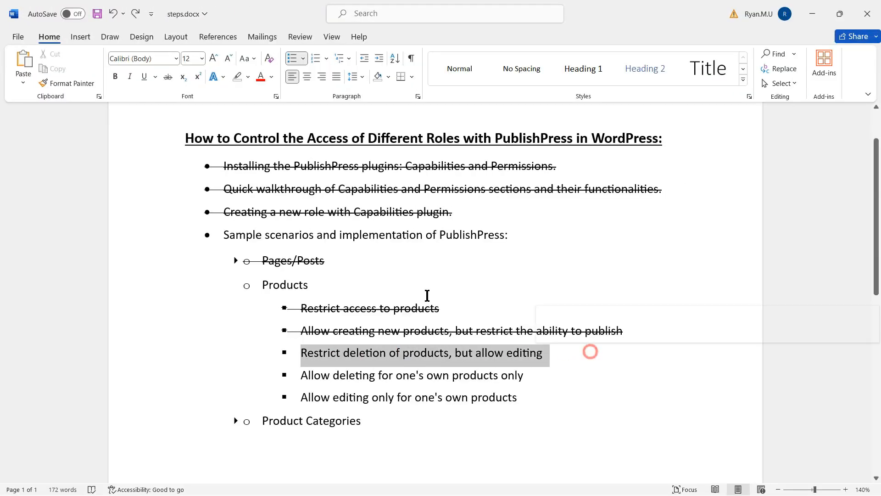
click(164, 78)
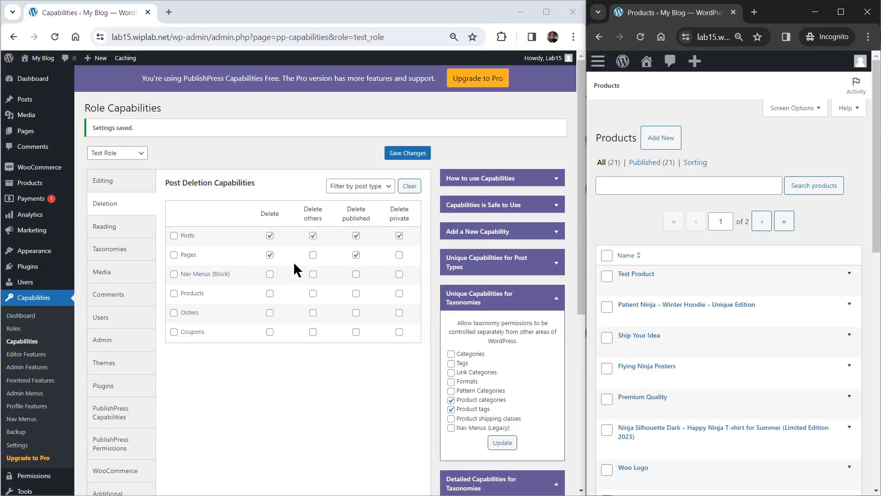
- Re-grant Test Role delete and delete-published rights for Products, and save the deletion capabilities
click(270, 293)
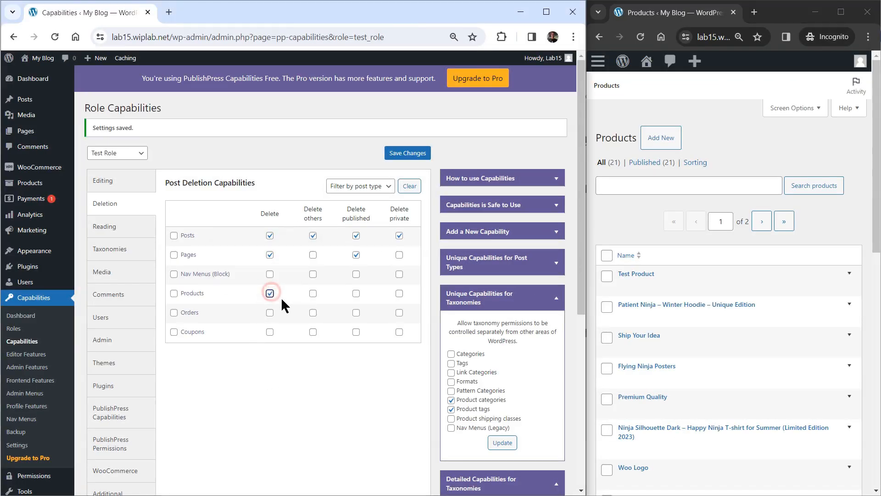
click(357, 294)
click(397, 156)
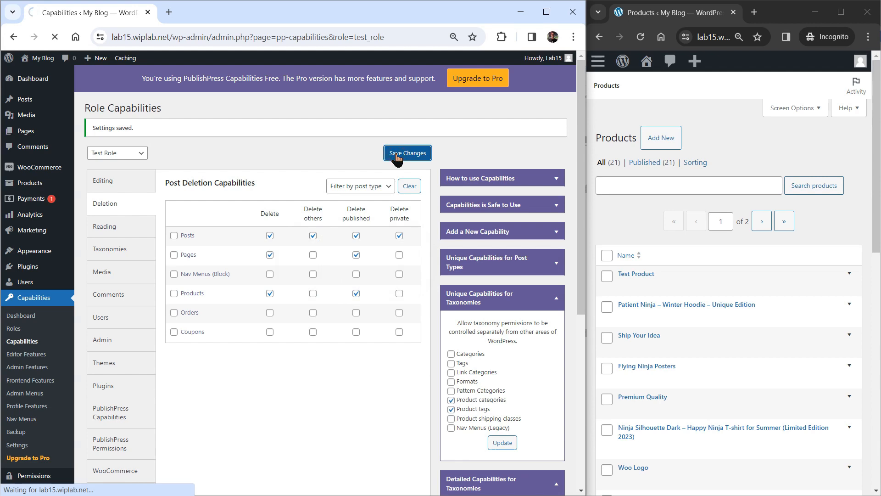
- Widen the incognito window to show full product columns and reload the Products list
click(596, 132)
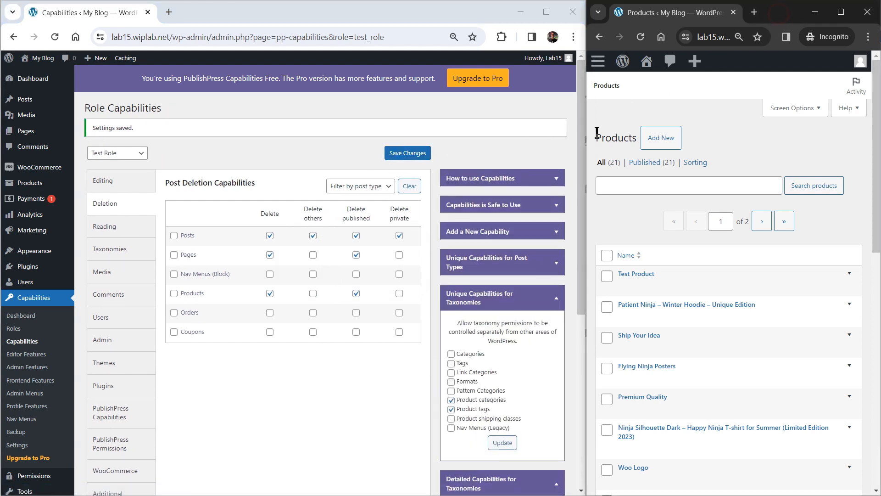
drag(586, 134, 288, 140)
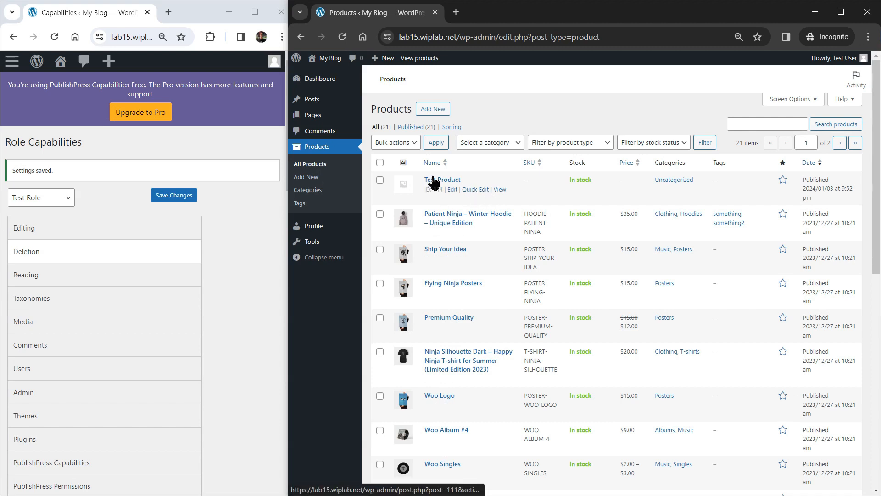
click(341, 37)
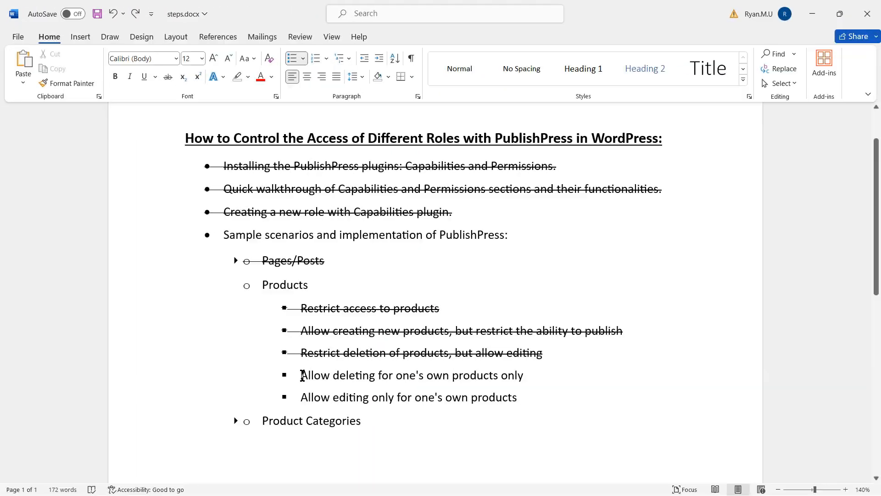
- Strike through 'Allow deleting for one's own products only', undoing the stray change on the next line
drag(299, 375, 544, 369)
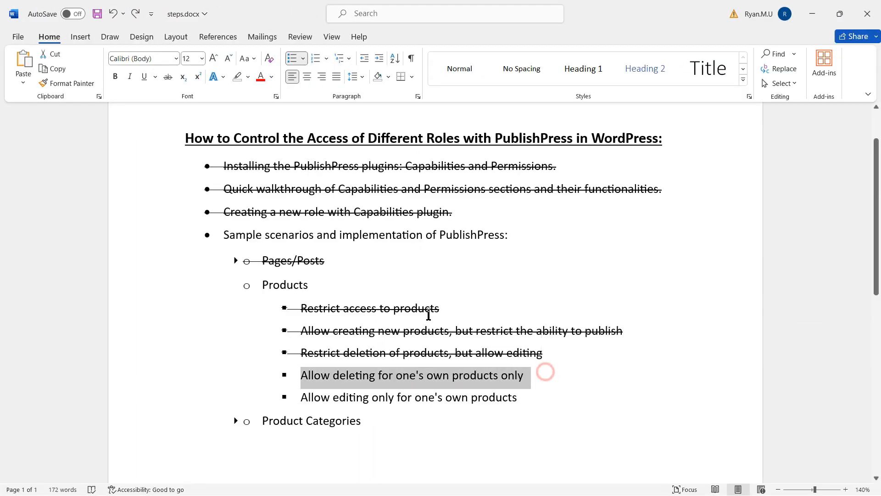
click(168, 77)
key(ctrl+z)
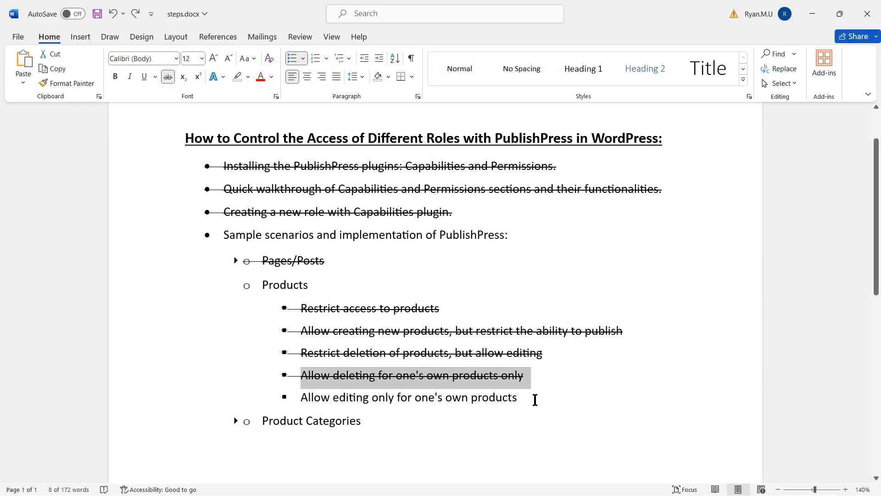
click(535, 400)
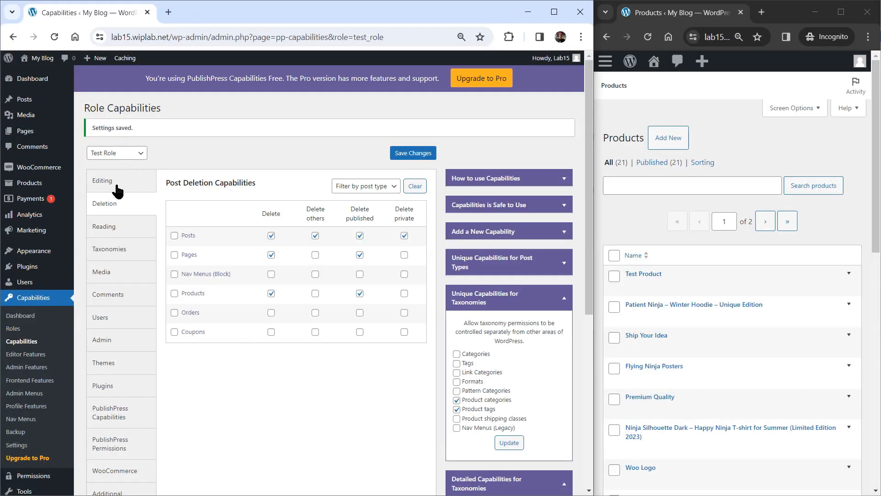
- Uncheck Products 'Edit others' on the Editing tab, save, and view All products as the test user
click(127, 185)
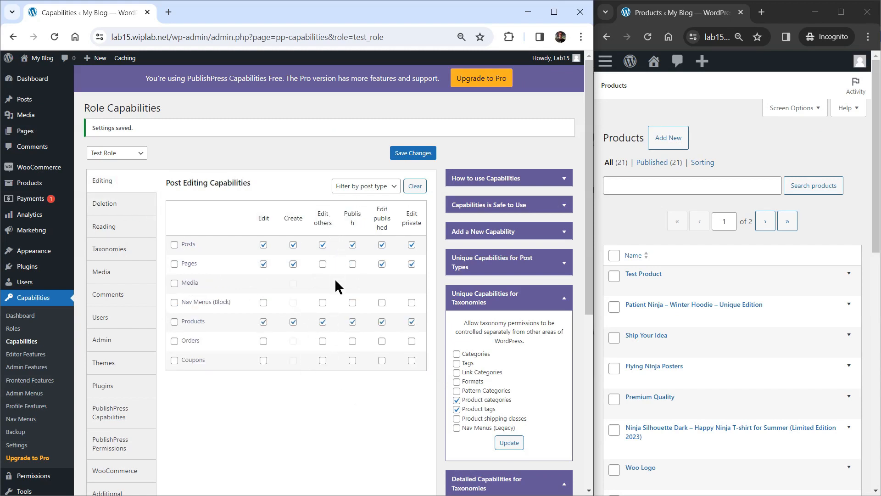
click(323, 322)
click(421, 157)
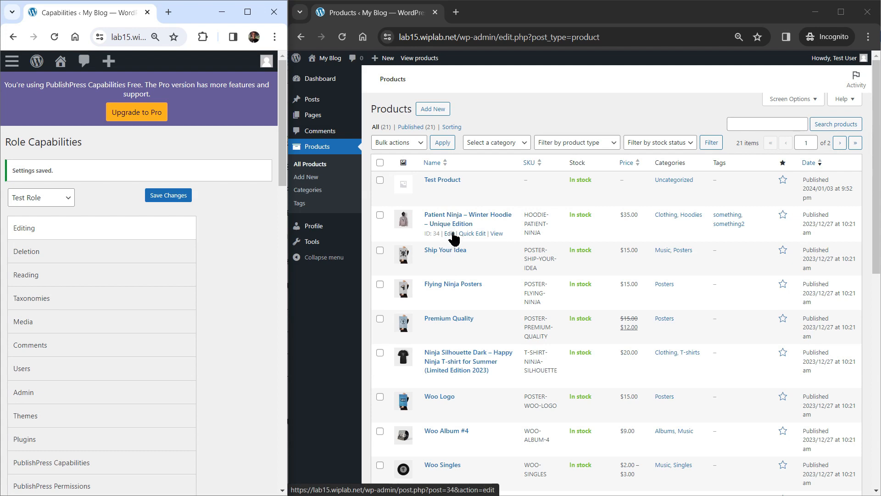
click(341, 36)
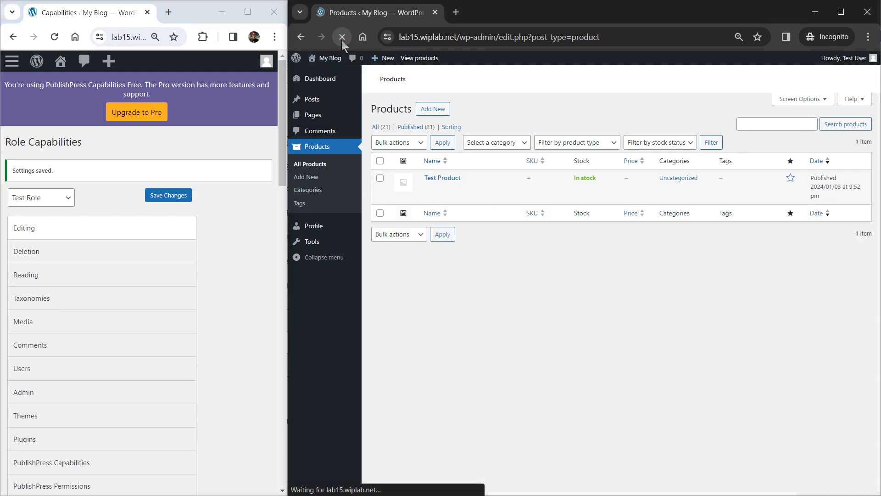
click(376, 128)
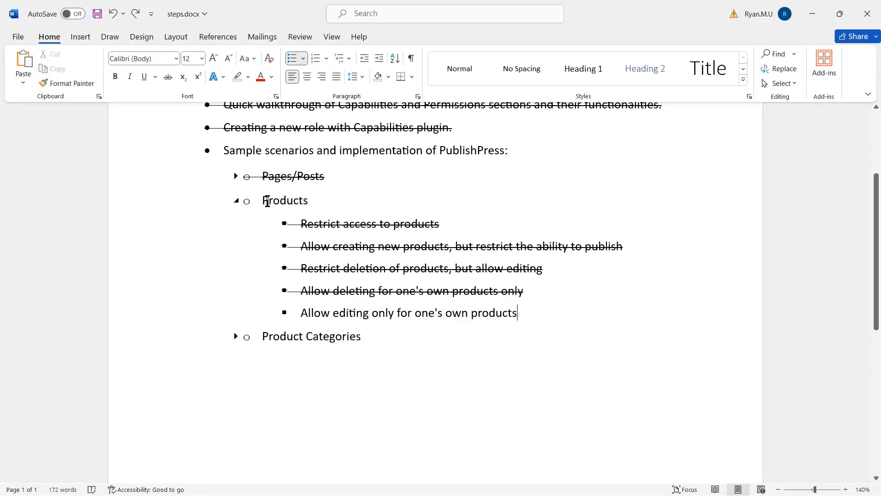
- Strike through the Products heading and its items, collapse it, and expand Product Categories
drag(264, 201, 517, 313)
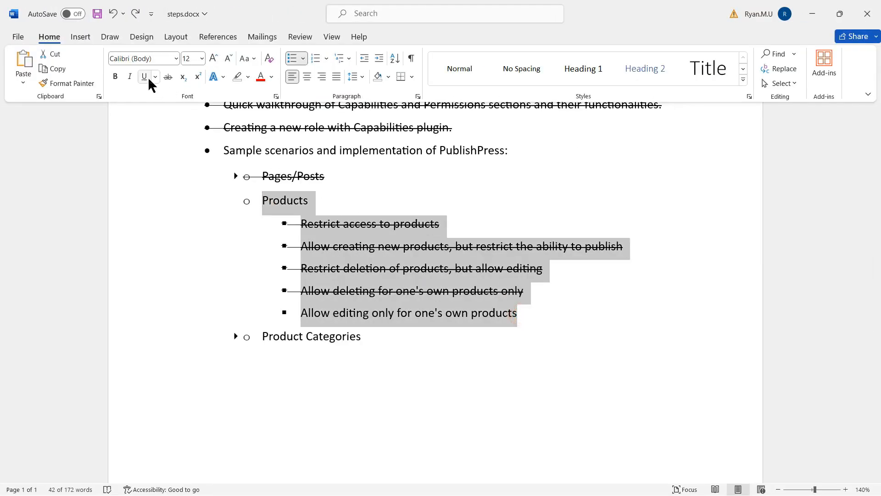
click(168, 76)
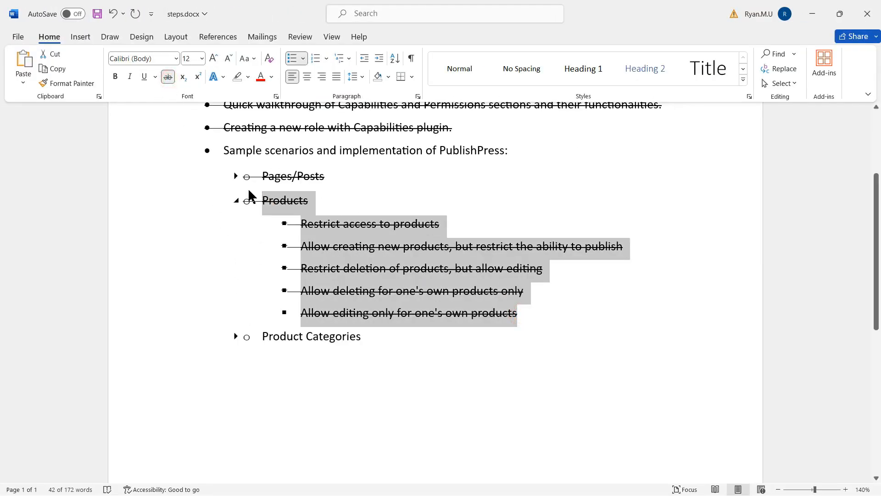
click(236, 200)
click(236, 225)
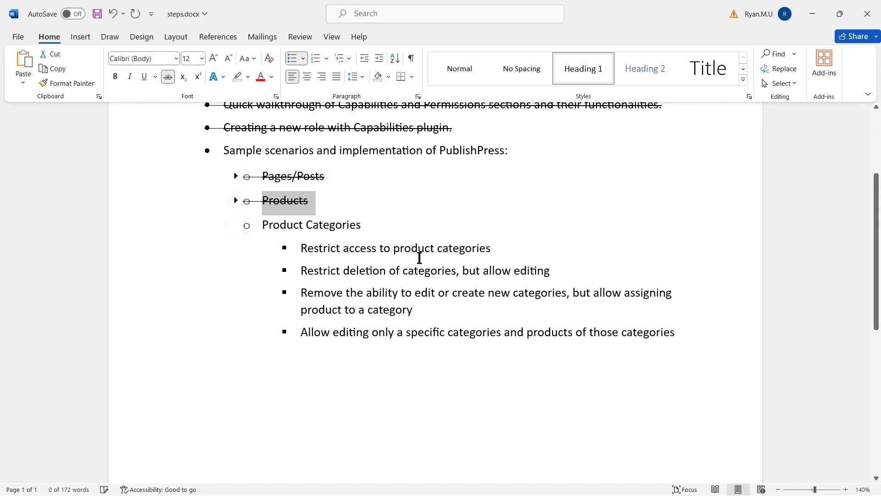
click(508, 247)
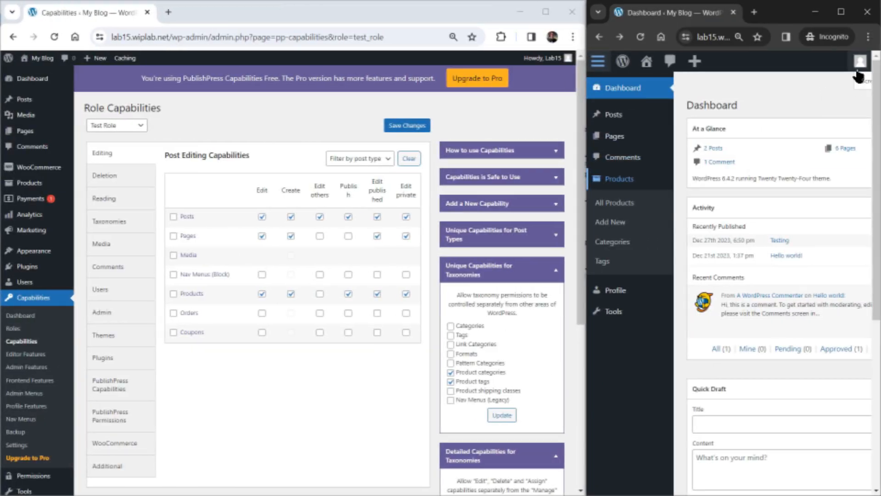
- Open the test user's Products > Categories page in incognito
mouse_move(858, 65)
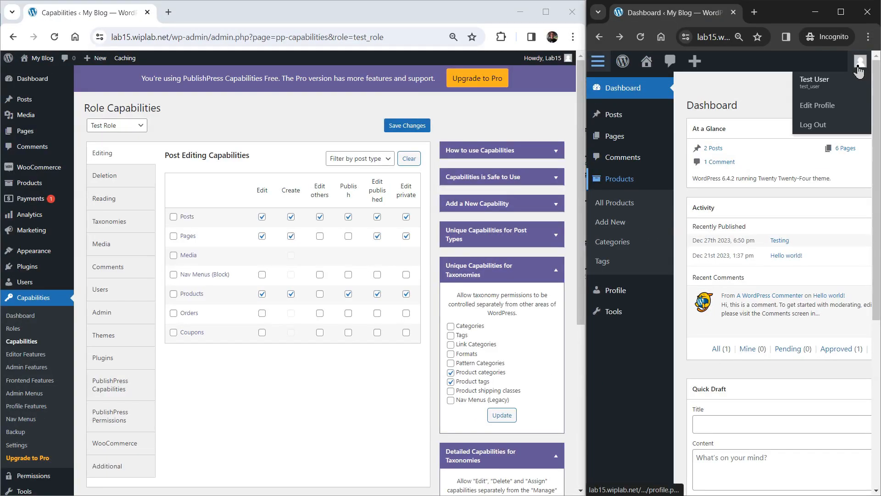
click(612, 242)
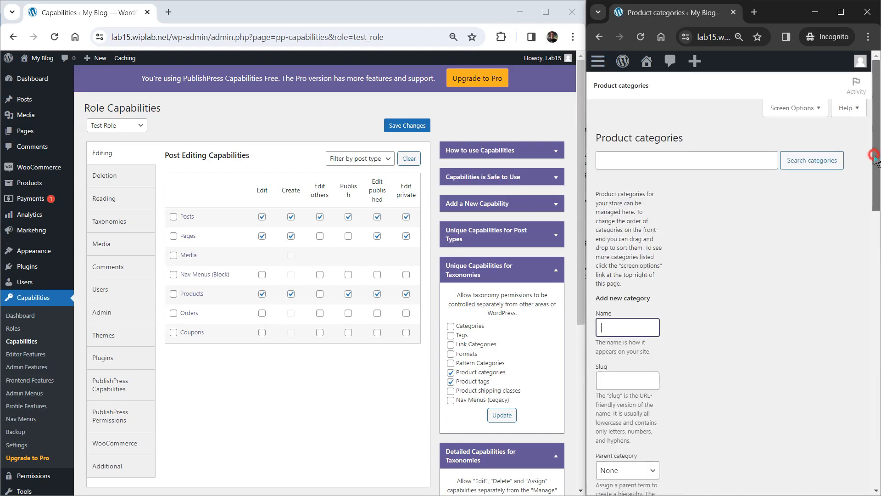
drag(876, 142, 858, 393)
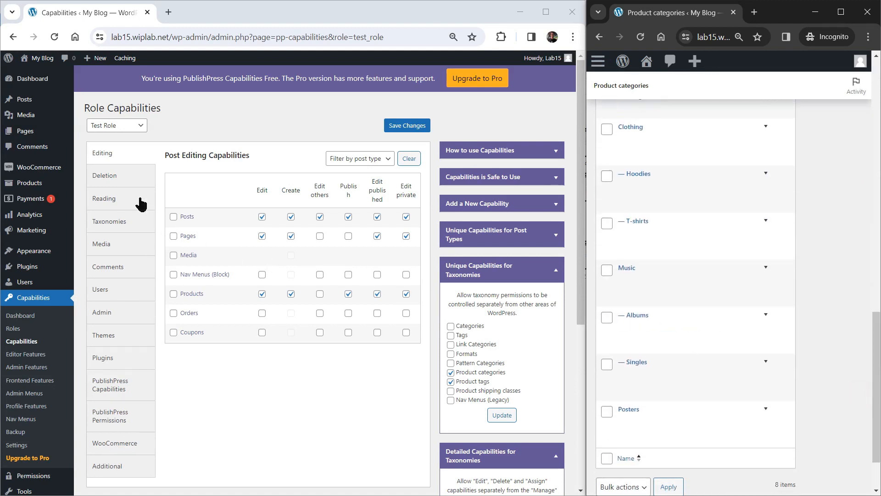
- Revoke Test Role's Product categories Manage right under Taxonomies, save, and reload the incognito categories page
click(119, 223)
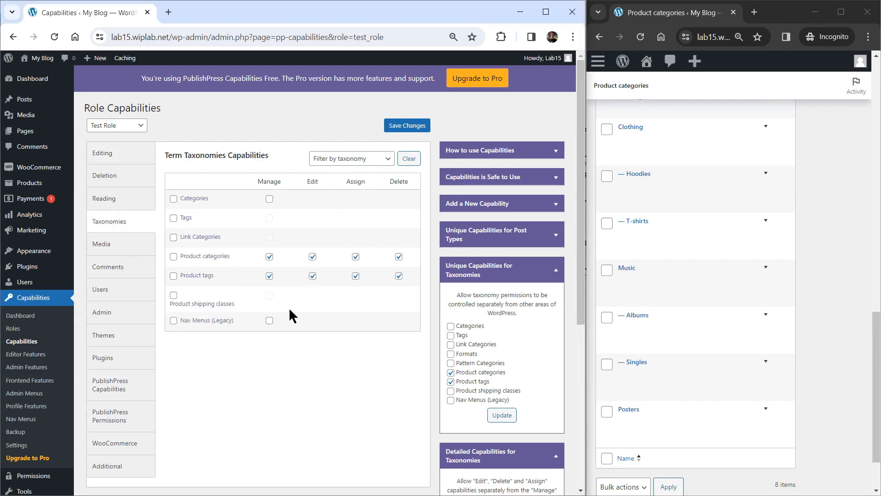
click(269, 257)
click(411, 129)
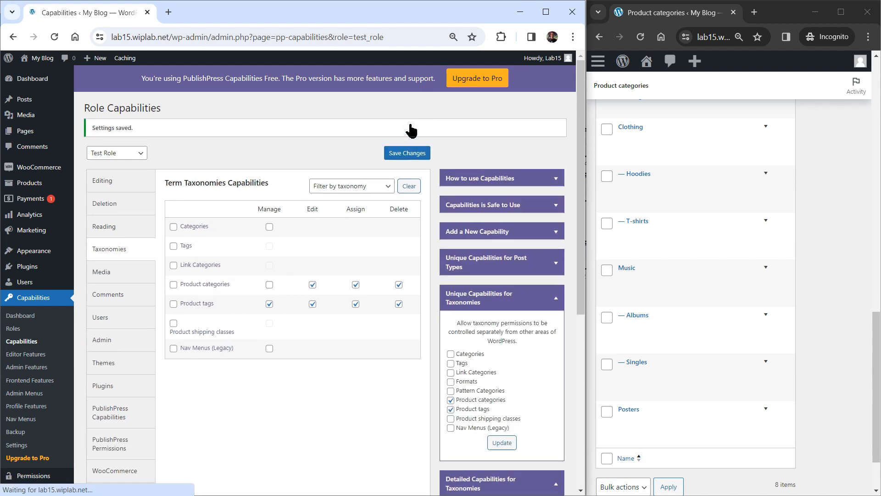
click(640, 37)
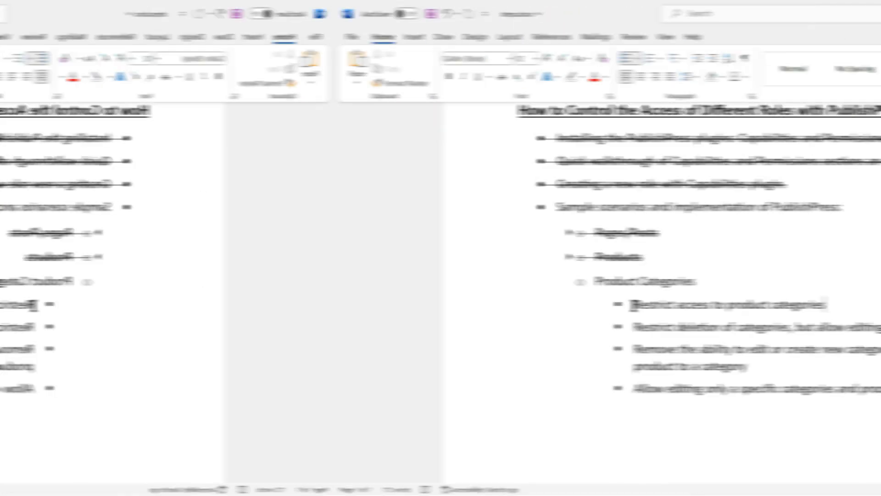
drag(300, 304, 498, 303)
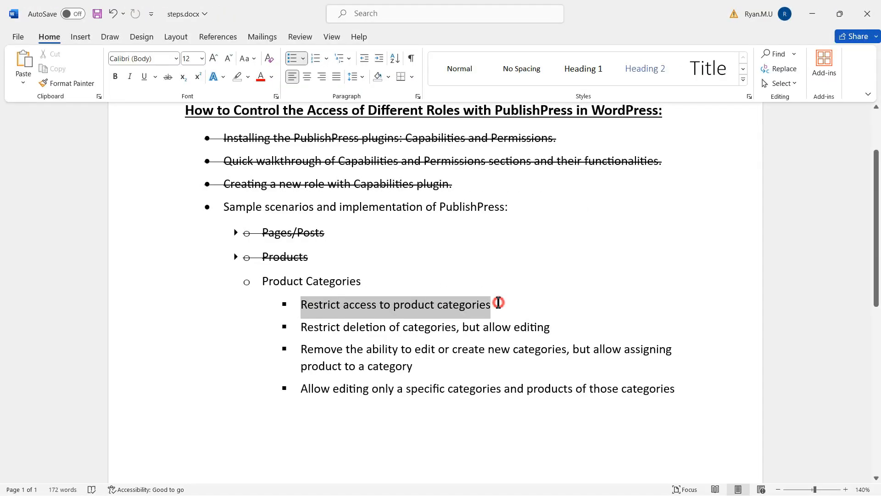
- Strike through the checklist item 'Restrict access to product categories' and deselect it
click(168, 77)
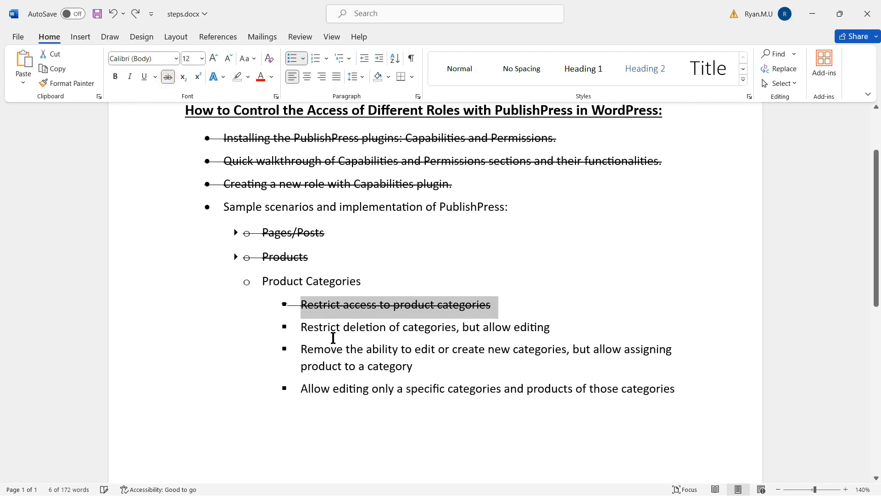
click(404, 338)
click(572, 325)
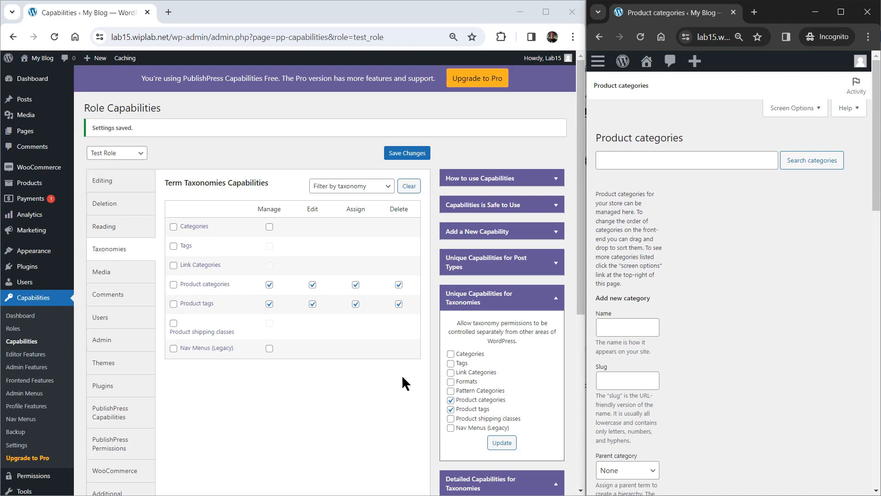
- Revoke Test Role's Product categories Delete right, save, and reload the test user's categories page
drag(876, 188, 874, 378)
mouse_move(633, 189)
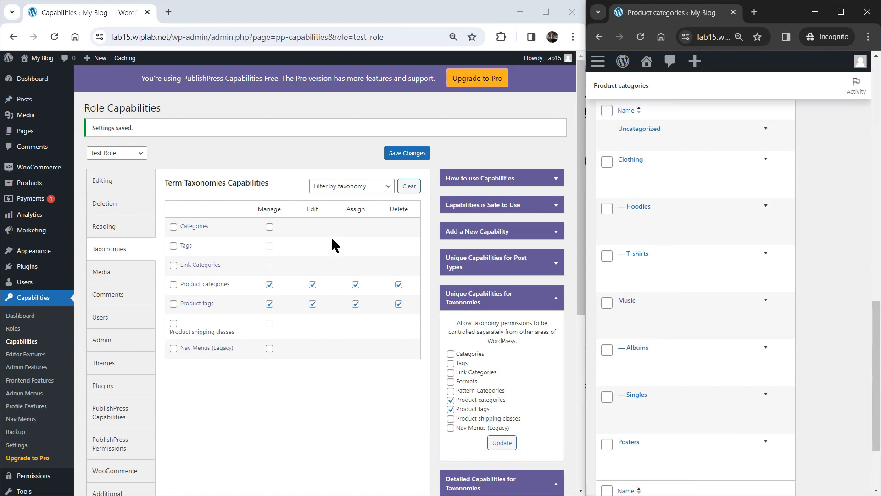
click(399, 286)
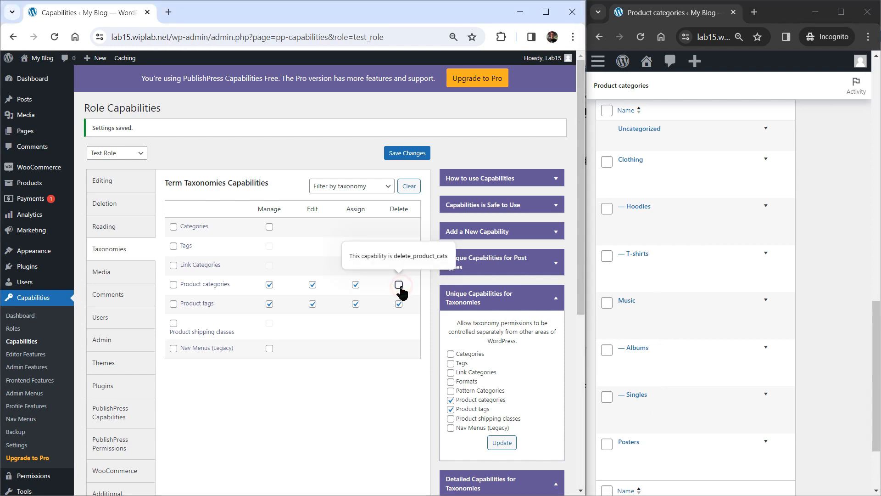
click(408, 158)
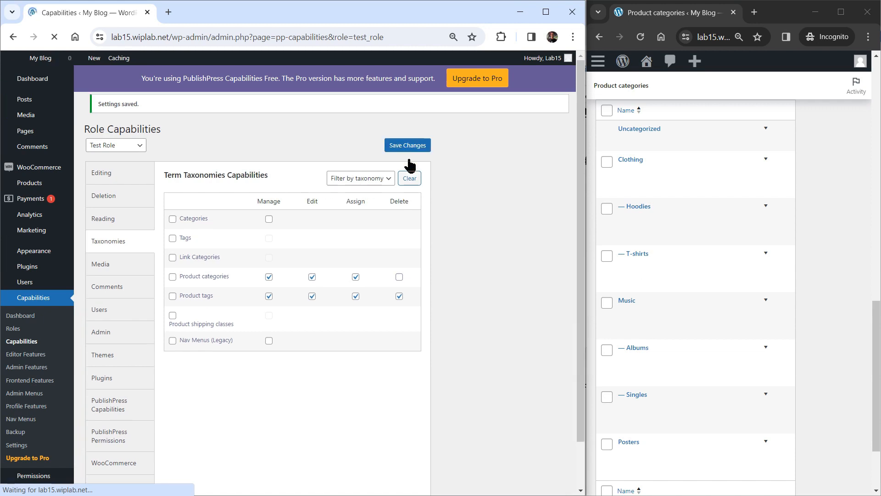
click(640, 38)
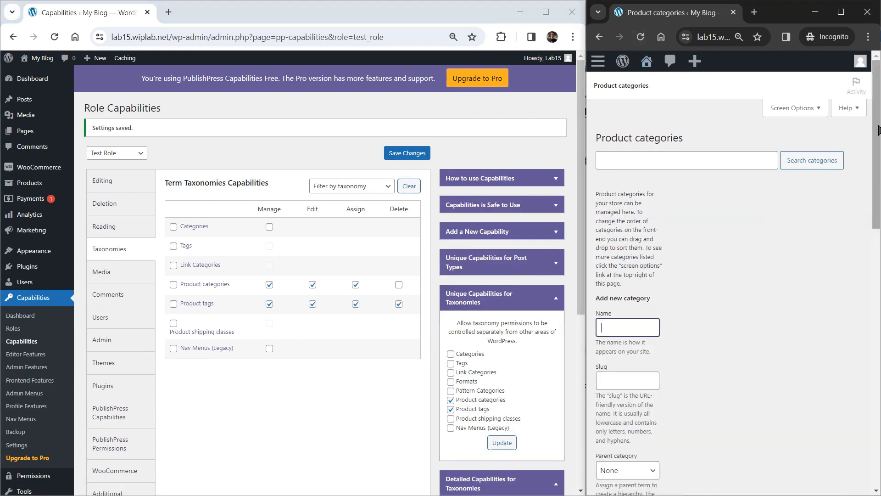
drag(877, 139, 876, 397)
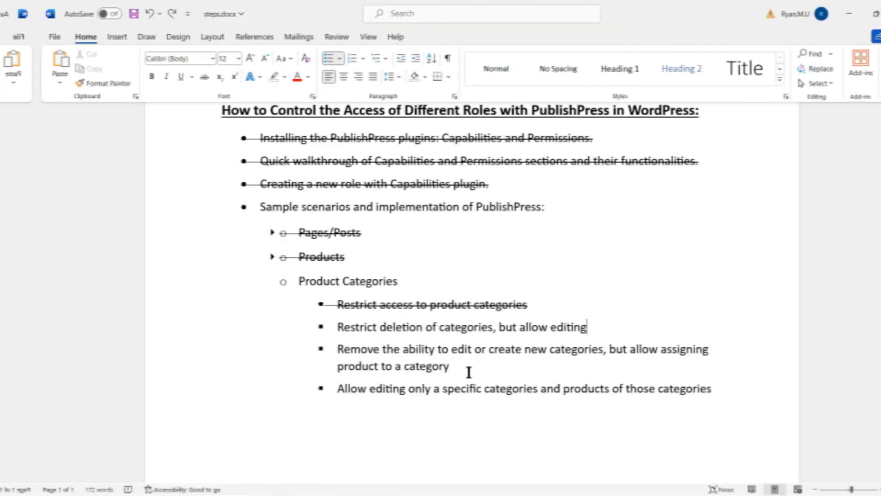
- Strike through the 'Restrict deletion of categories, but allow editing' checklist item
drag(302, 327, 603, 330)
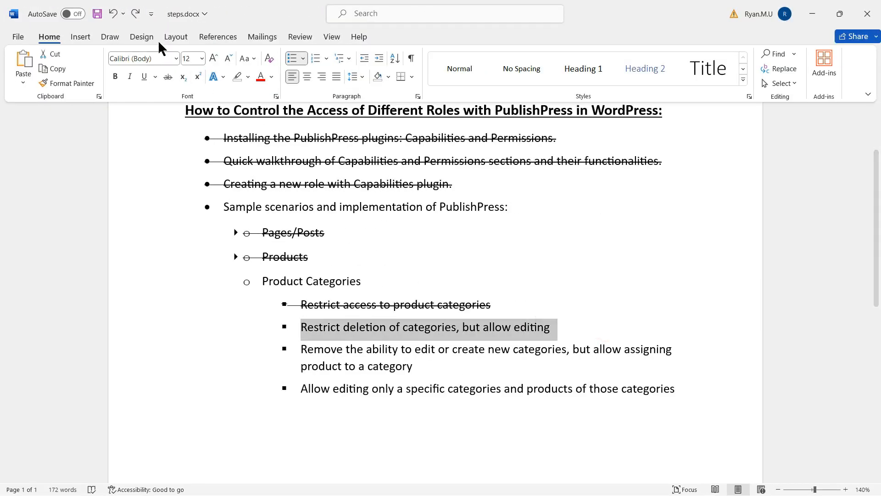
click(164, 78)
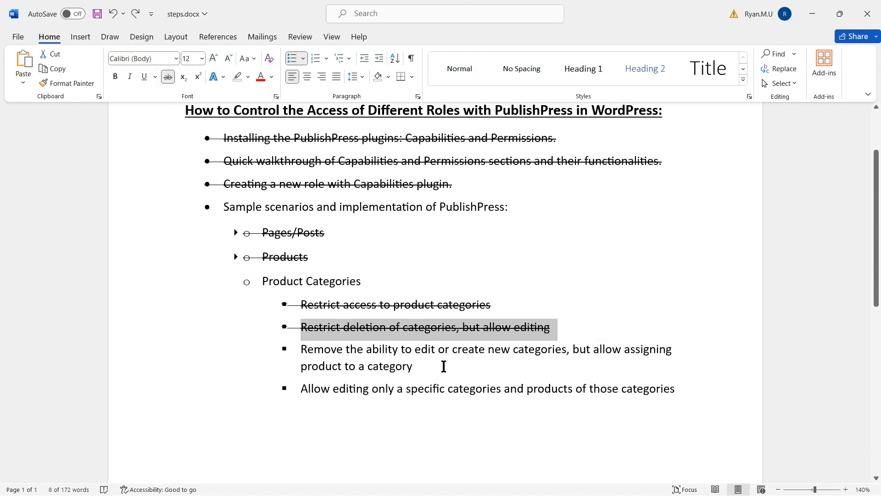
click(444, 365)
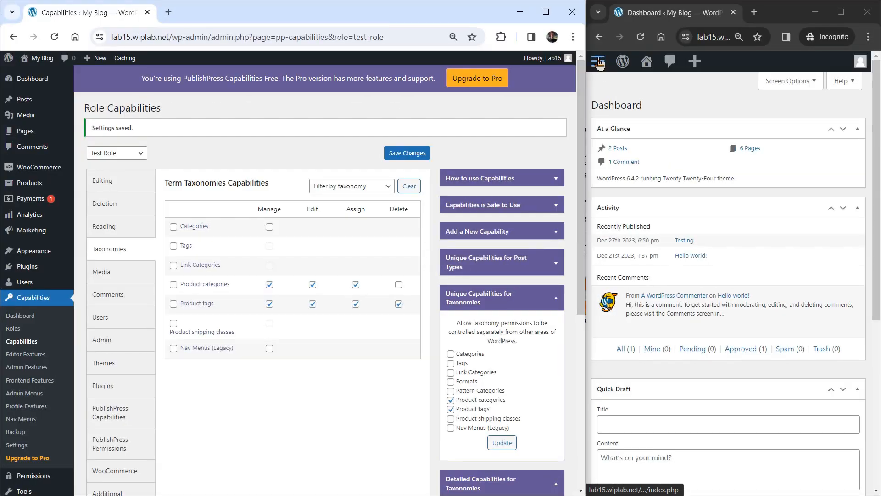
- As the test user, open Premium Quality for editing from All Products
click(597, 61)
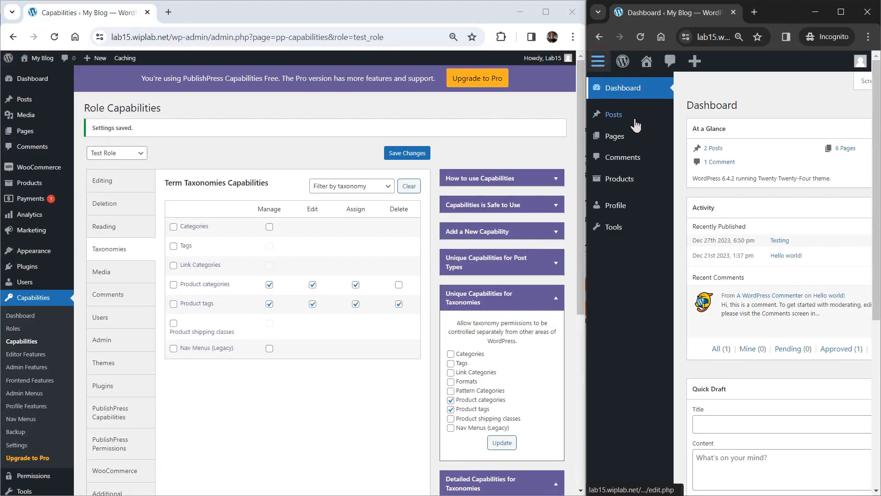
click(620, 181)
click(611, 204)
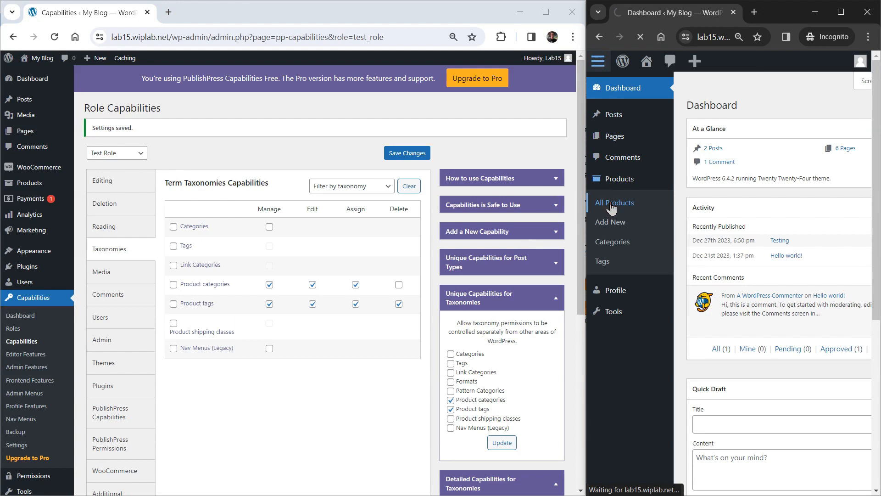
drag(877, 232, 877, 288)
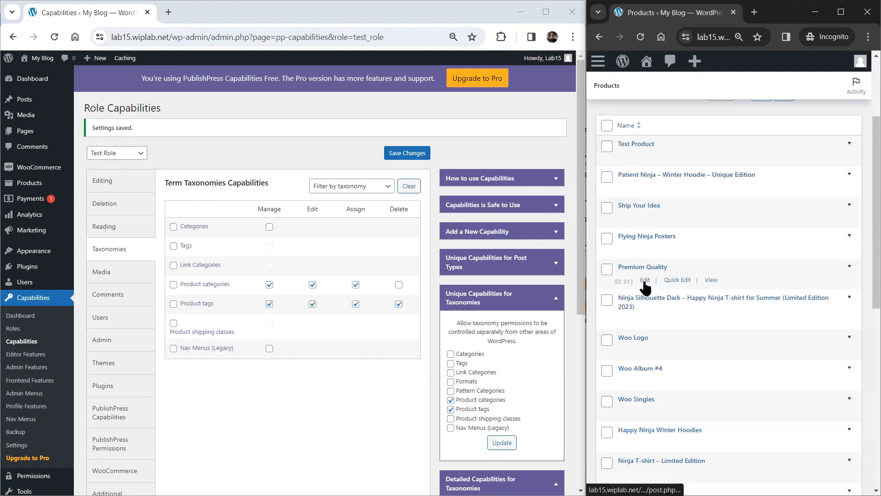
click(645, 281)
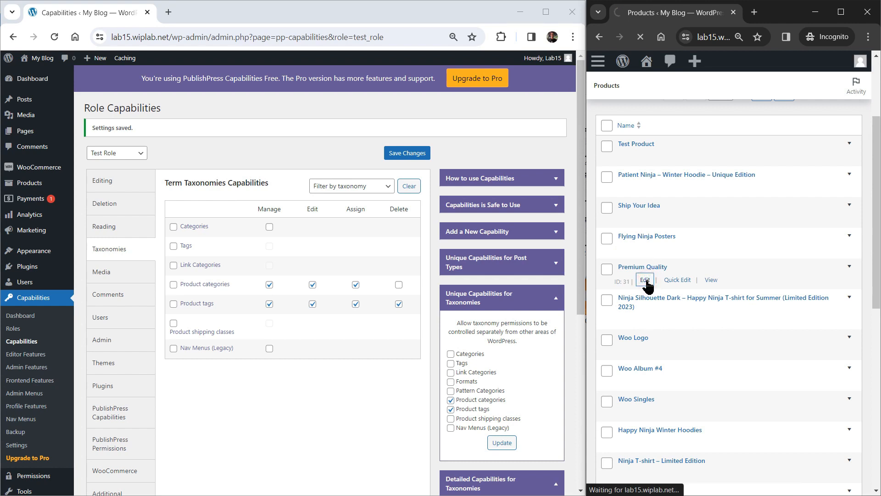
- Tick and clear Music and Albums, then untick T-shirts on Premium Quality
drag(877, 130, 877, 307)
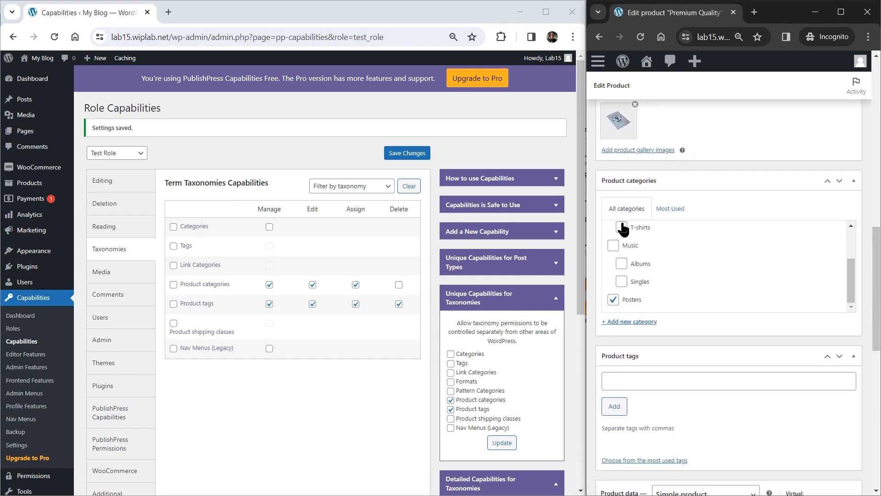
click(613, 246)
click(621, 263)
click(613, 246)
click(621, 264)
click(622, 227)
- Open the Product categories list as the test user
click(598, 64)
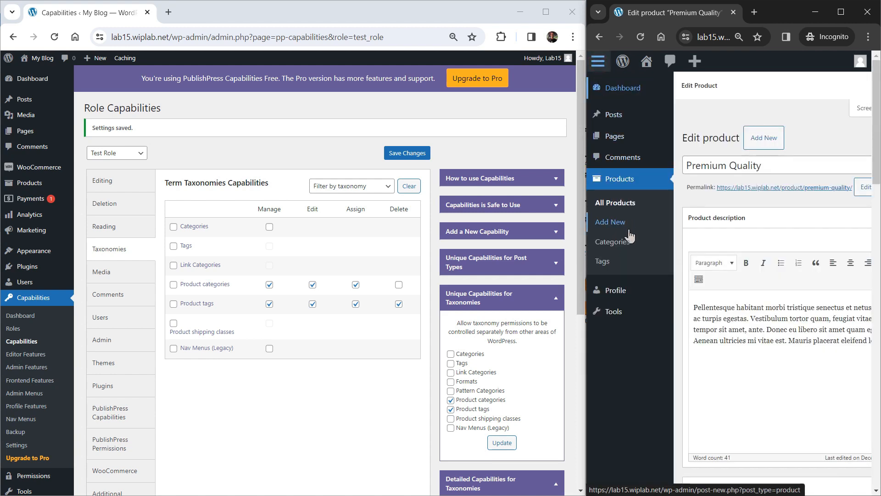
click(612, 248)
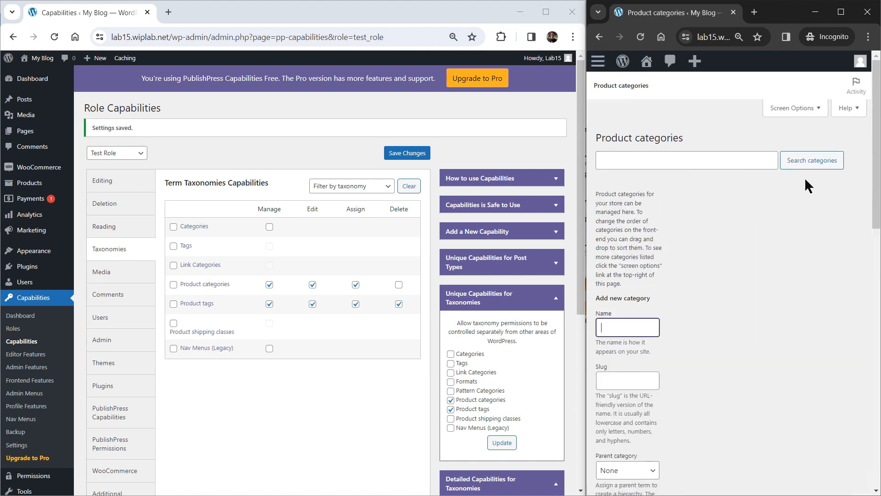
drag(877, 163, 876, 417)
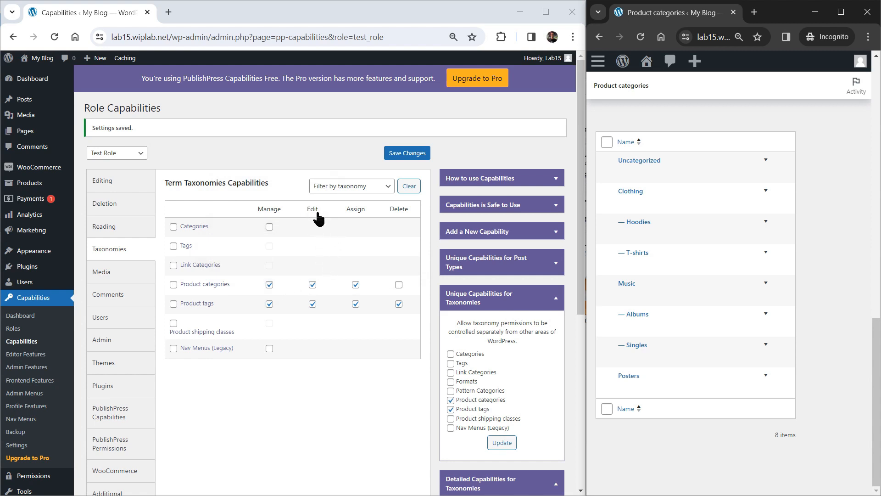
- Revoke Test Role's Product categories Edit right, save, and reload the test user's page
click(313, 285)
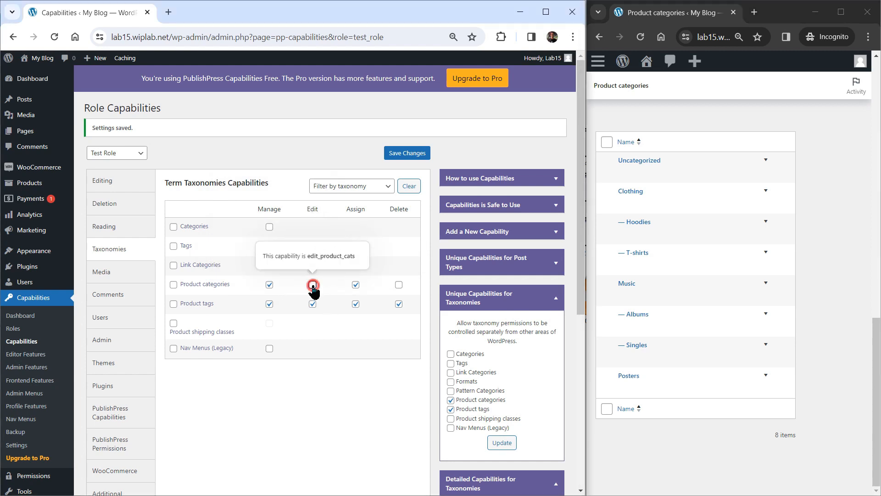
click(405, 155)
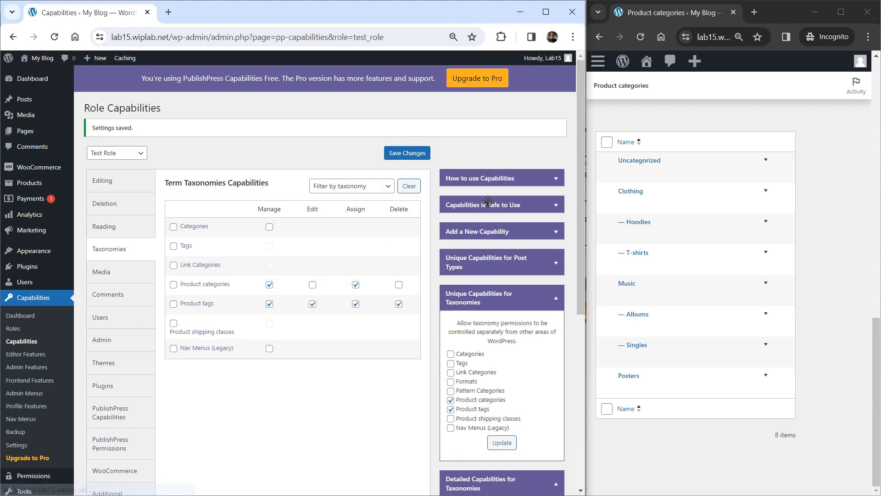
click(640, 38)
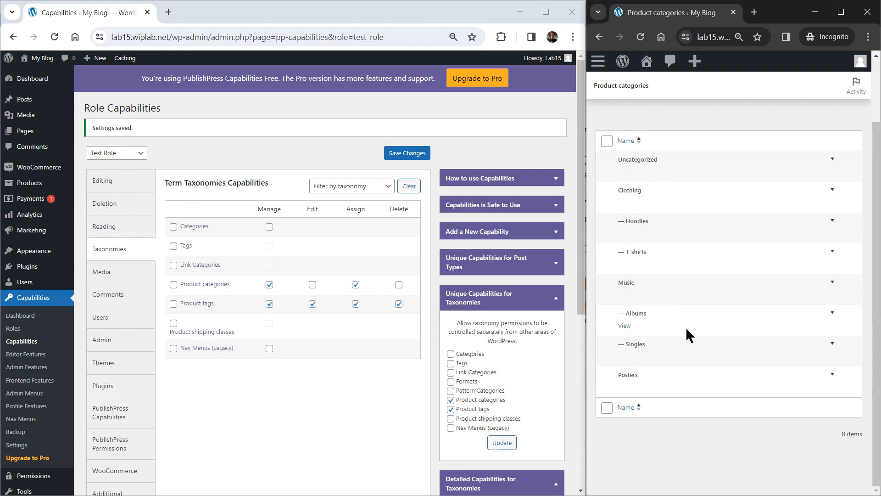
drag(875, 314, 875, 252)
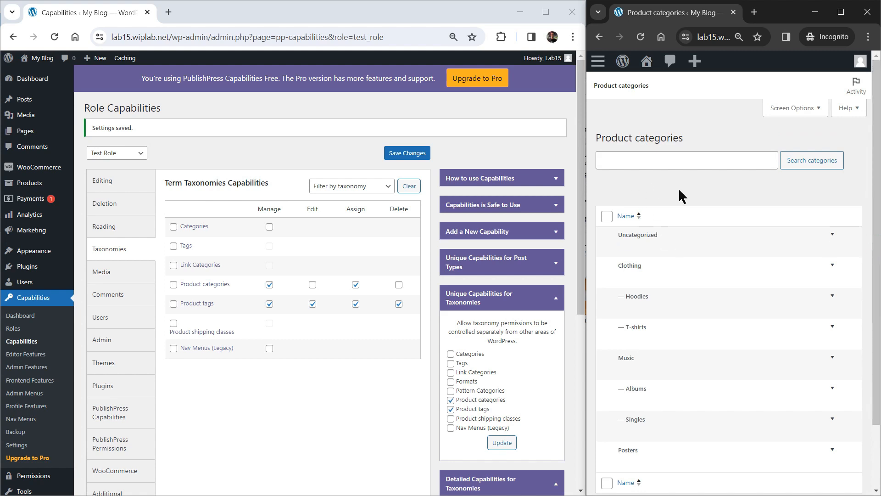
- As the test user, edit Ninja Silhouette Dark and tick then clear Music and Hoodies
click(599, 62)
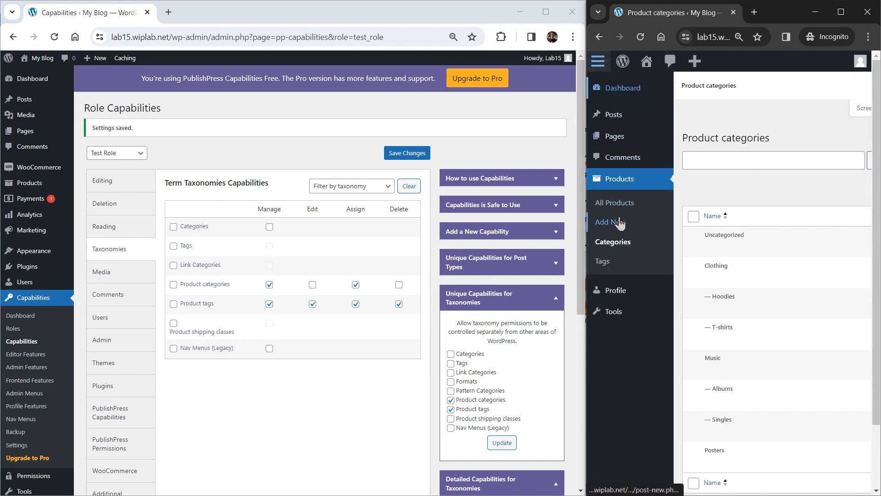
click(615, 203)
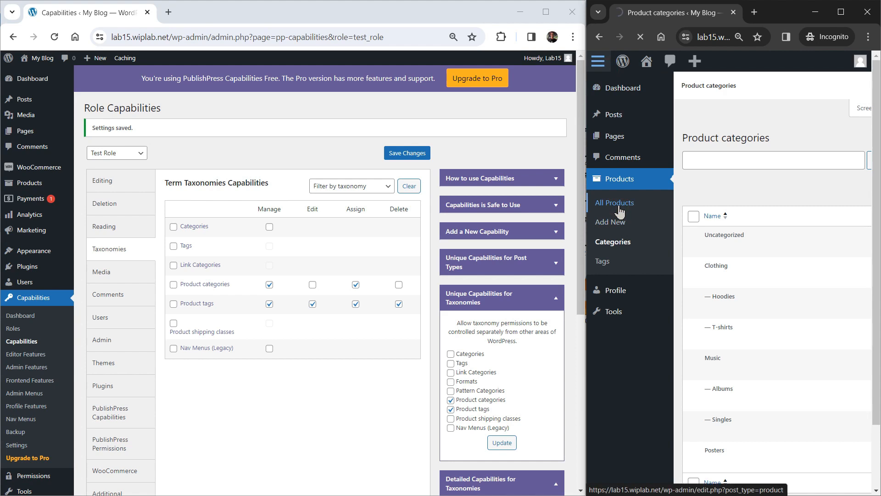
scroll(753, 239, down, 3)
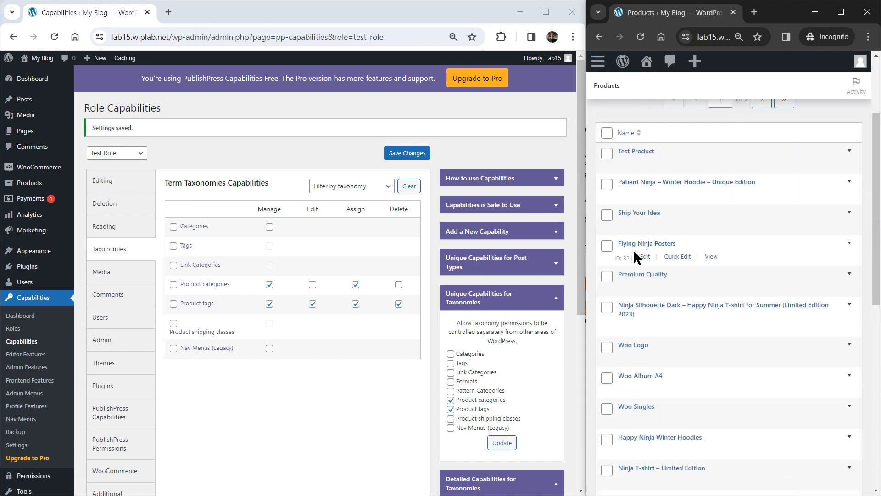
click(645, 327)
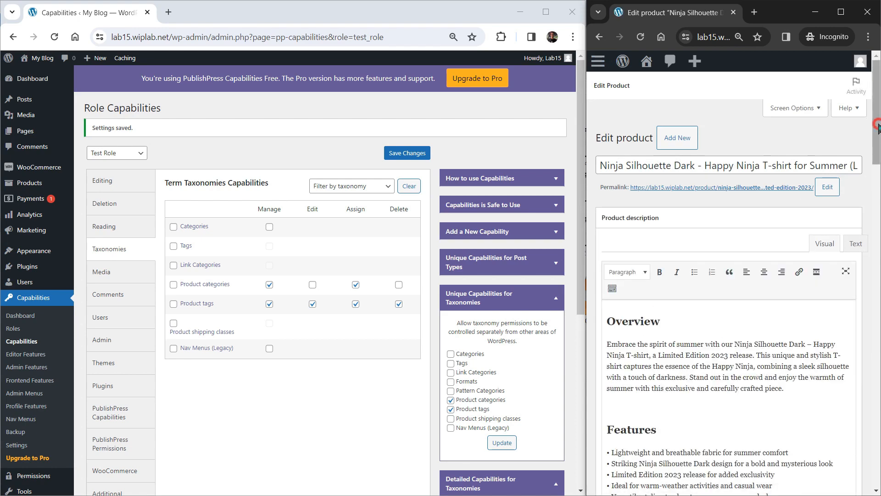
drag(877, 134, 877, 327)
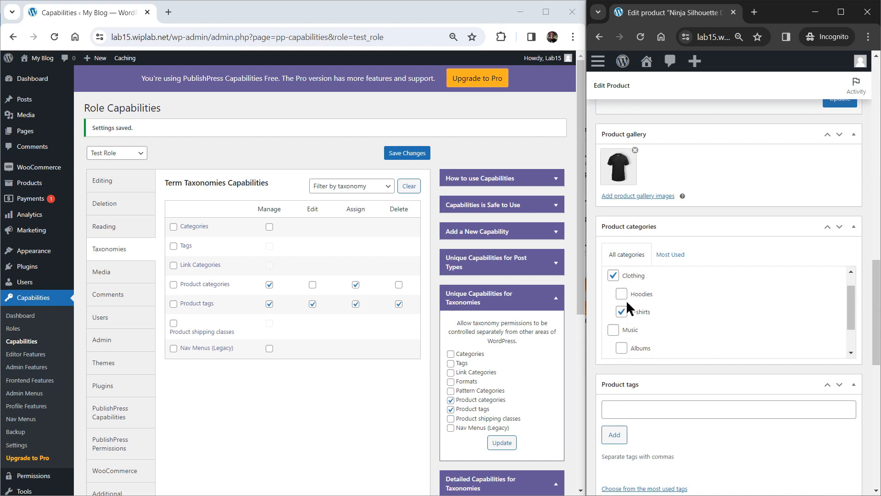
click(613, 329)
click(621, 294)
click(613, 330)
click(621, 294)
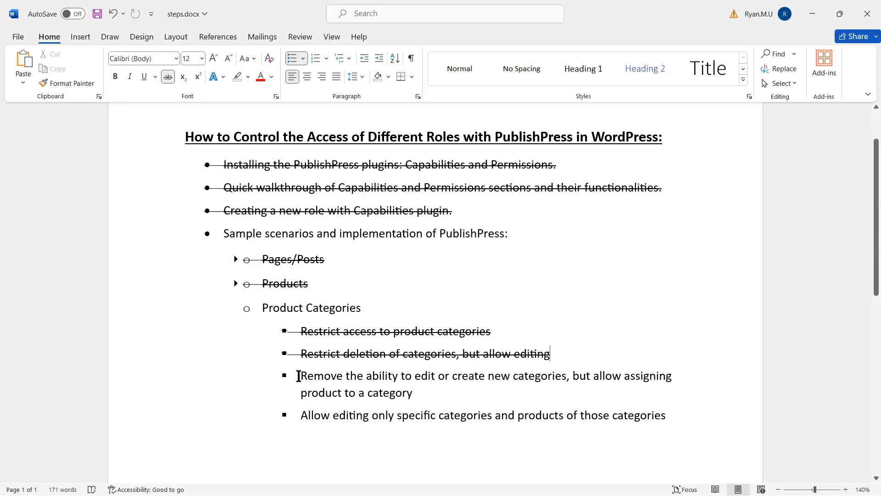
- Strike through the 'Remove the ability to edit or create new categories…' item, leaving the last bullet plain
drag(299, 375, 434, 393)
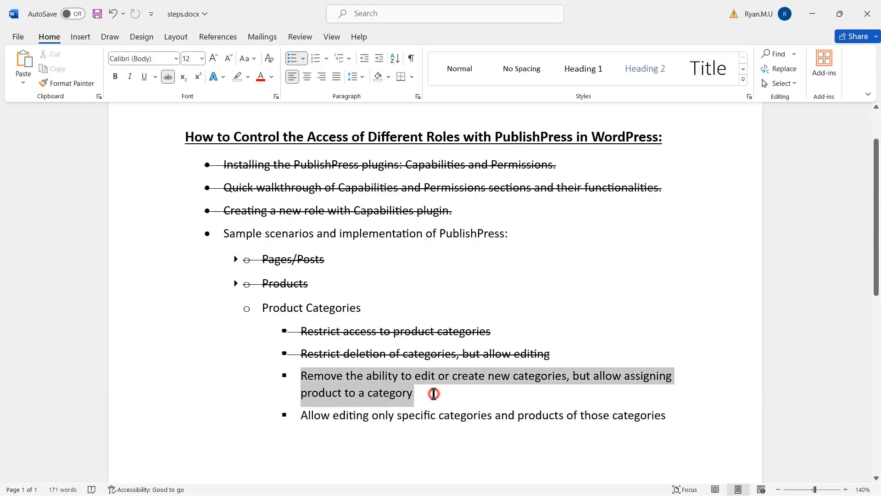
click(166, 76)
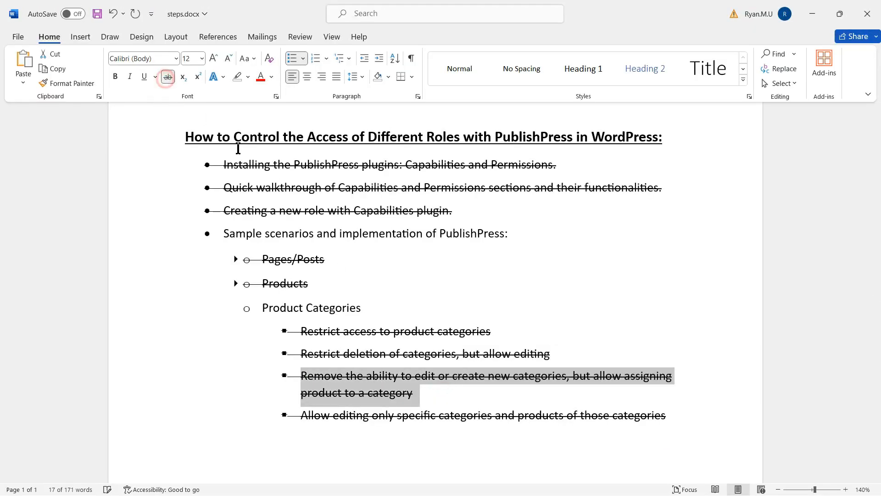
key(ctrl+z)
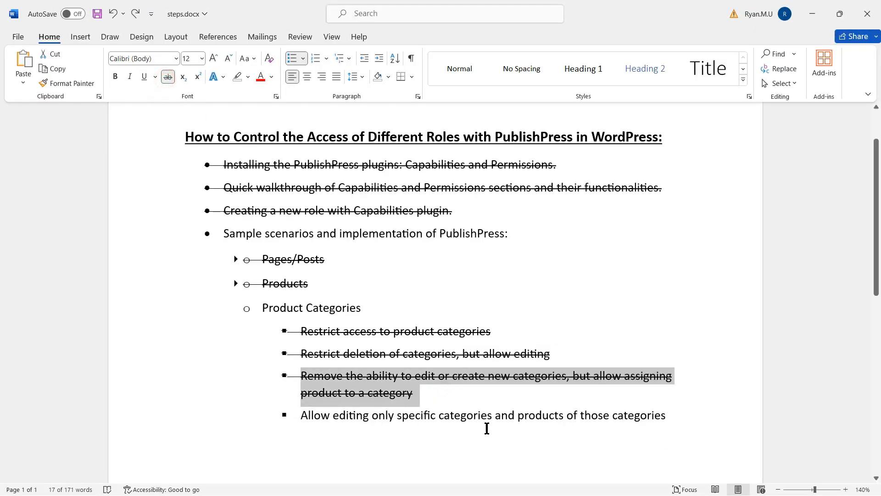
click(676, 422)
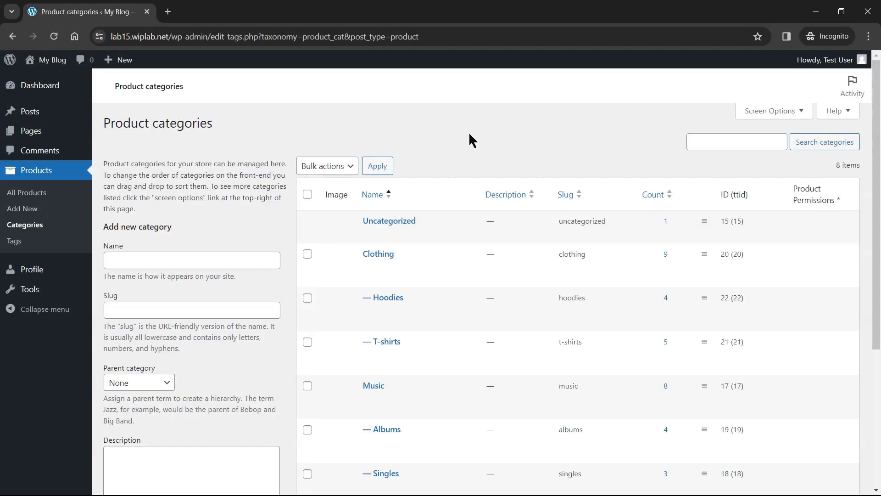
- Review the test user's eight product categories, then go to All Products
mouse_move(819, 69)
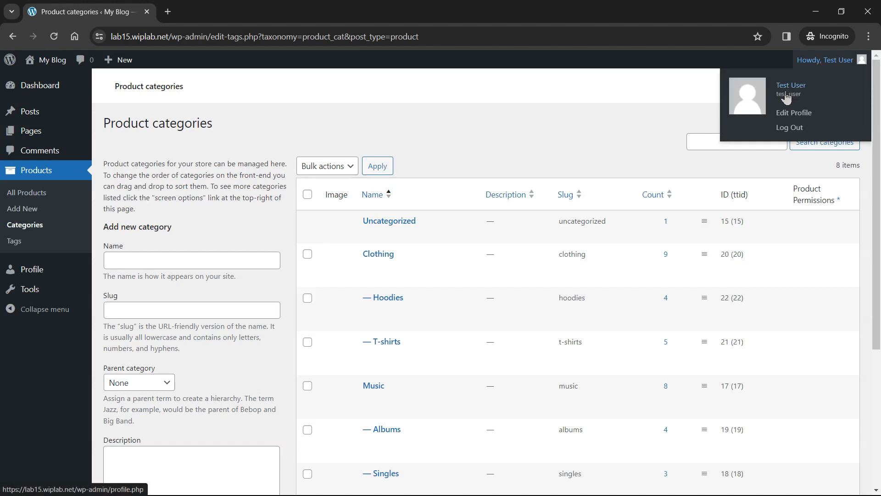
drag(877, 152, 876, 202)
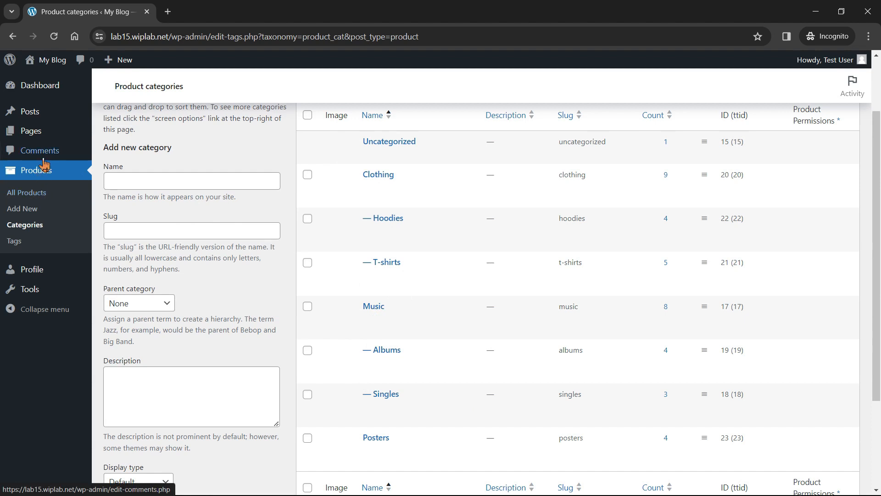
click(44, 201)
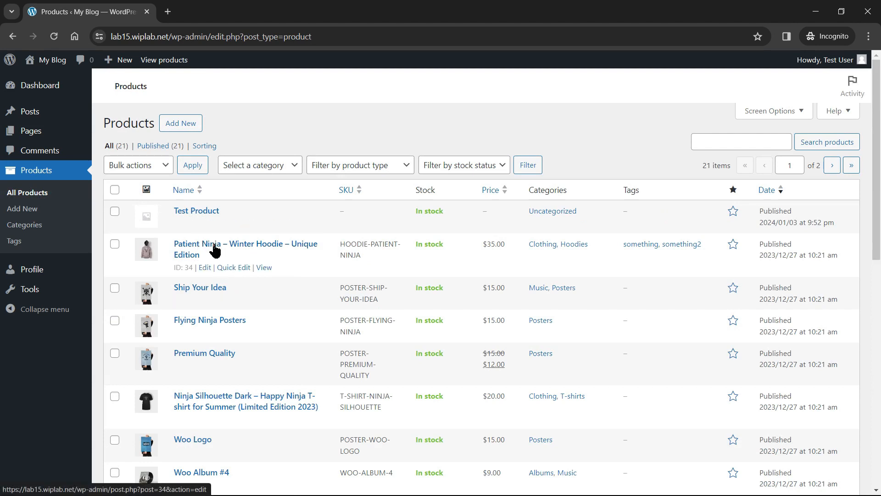
- Scroll through the 21 products visible to the test user
scroll(739, 279, down, 3)
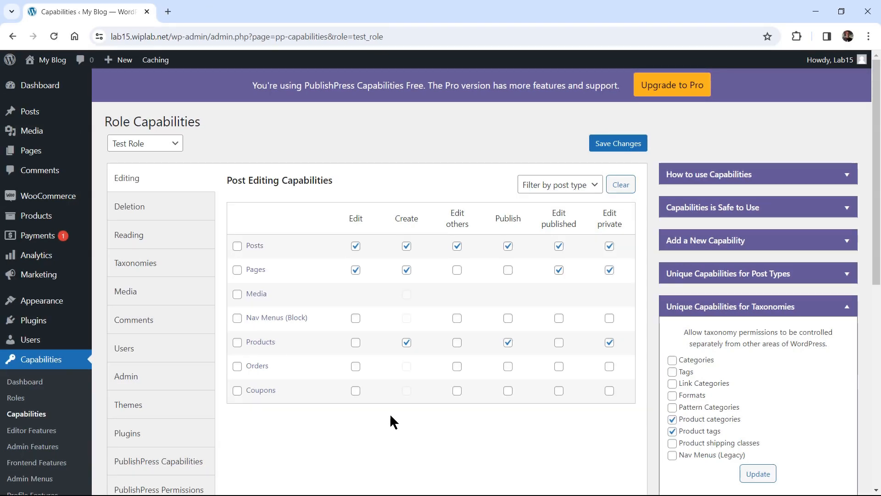
- Let Test Role edit products, others' products and published products
click(356, 343)
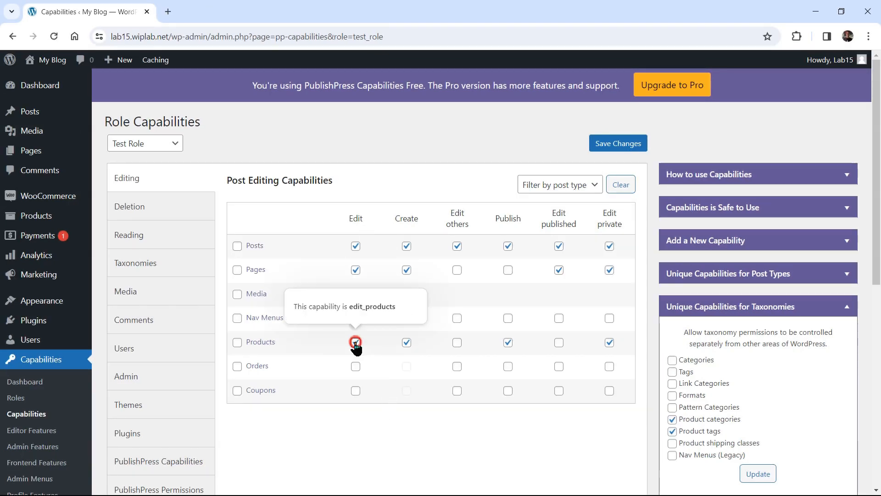
click(457, 342)
click(558, 343)
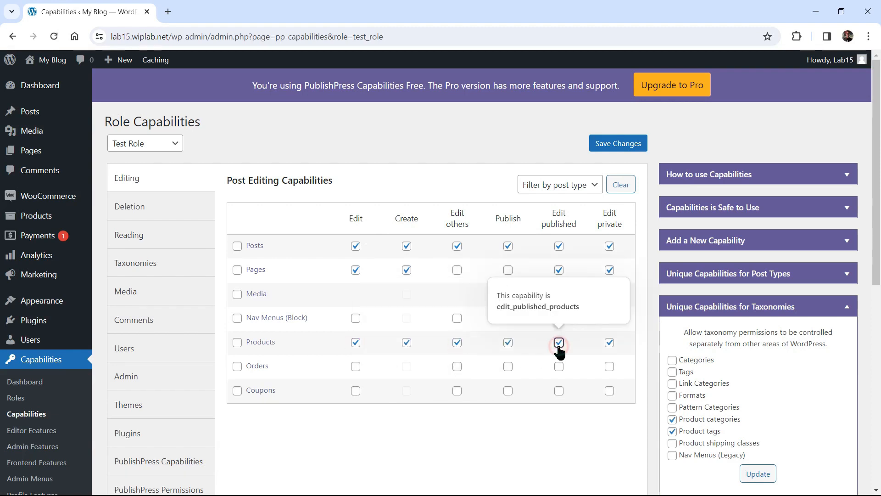
- Restore Test Role's Product categories Edit right, save, and open Permission Groups
click(157, 266)
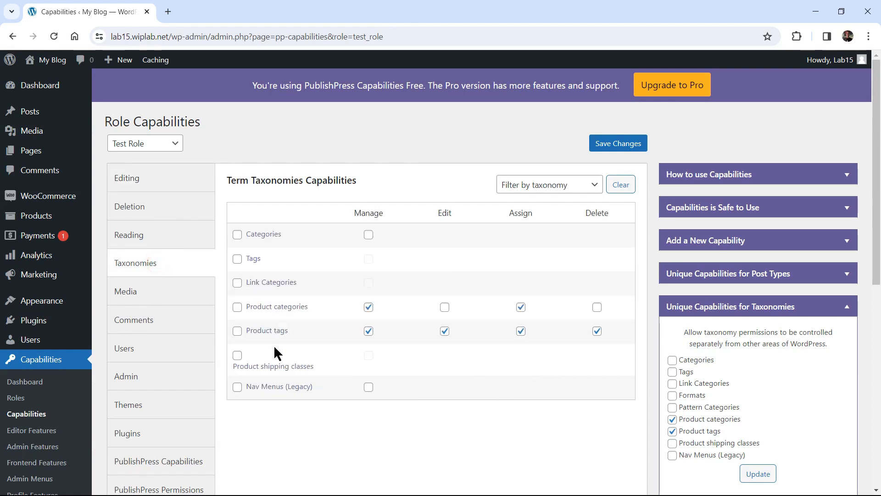
click(444, 307)
click(606, 146)
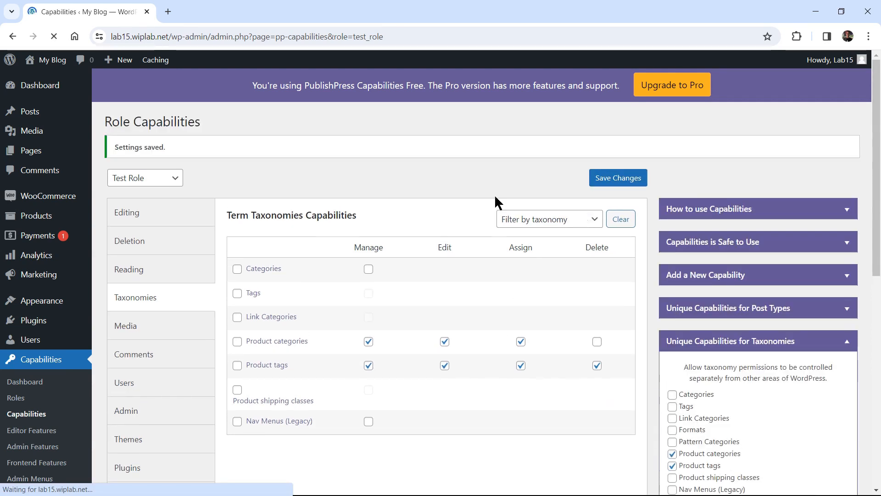
scroll(606, 204, down, 4)
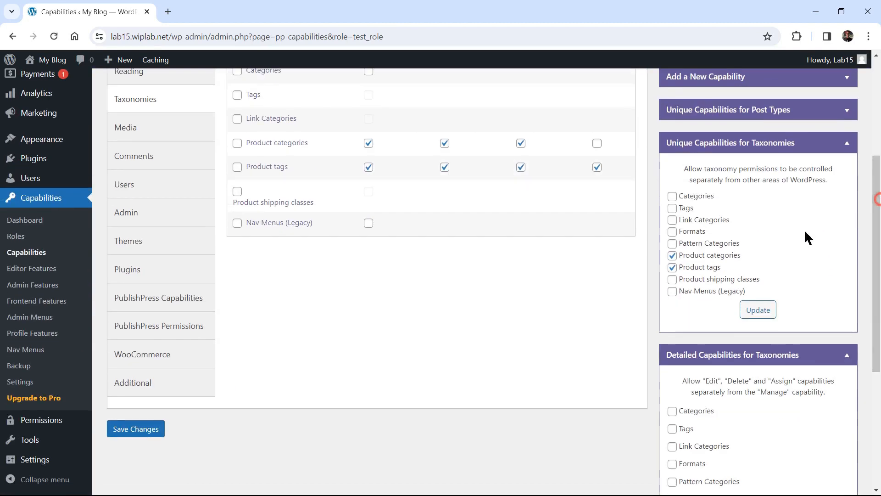
click(41, 426)
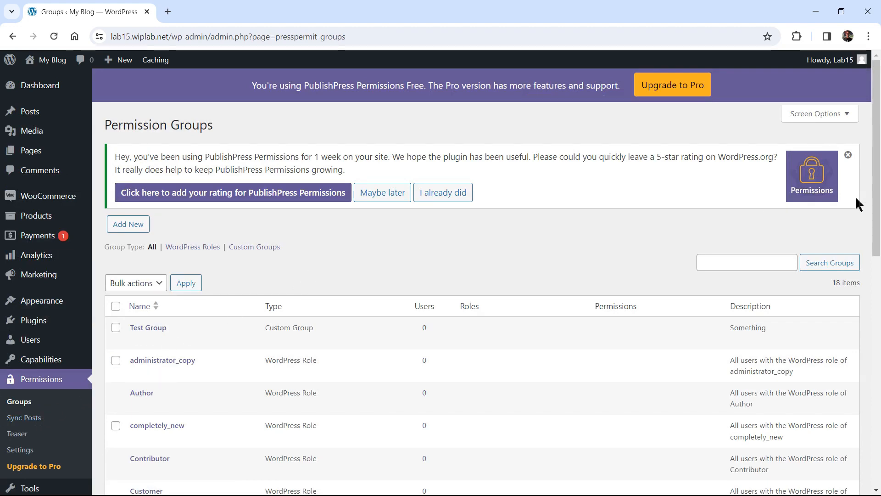
- Open Test Role's permission group for editing
click(874, 329)
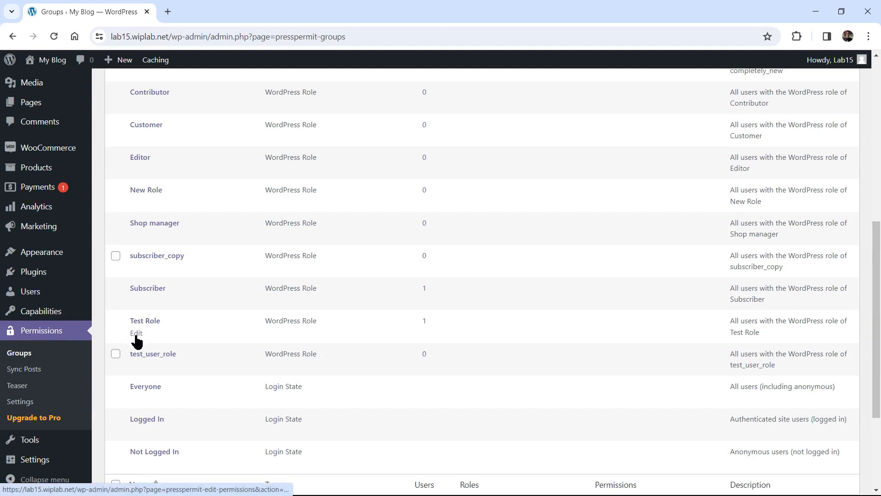
click(138, 333)
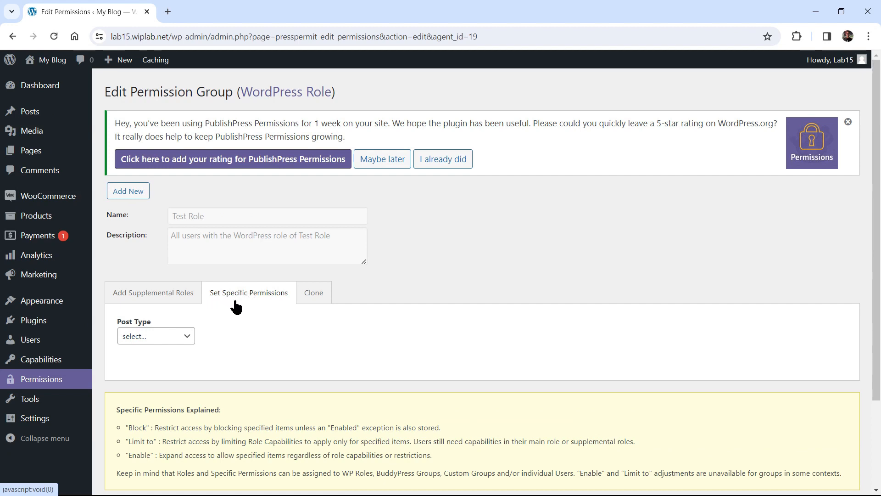
drag(878, 220, 879, 264)
- Stage a Limit-to rule restricting category management to Clothing and its sub-categories
click(187, 284)
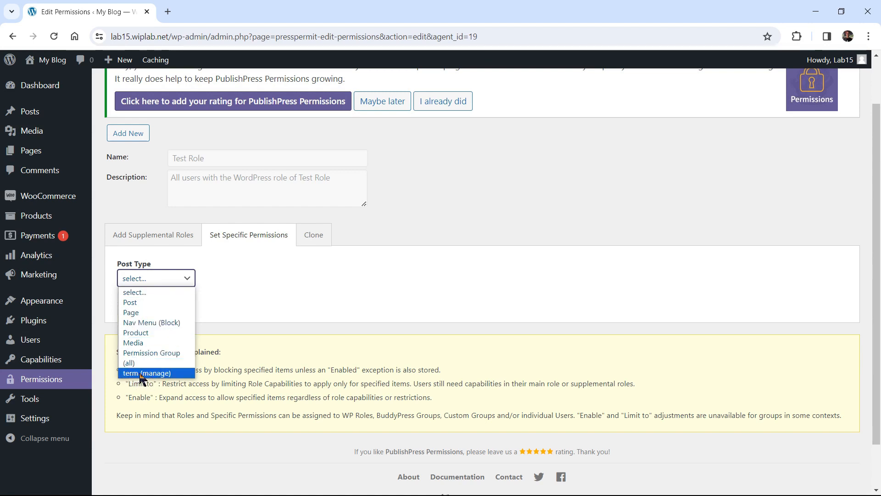
click(176, 373)
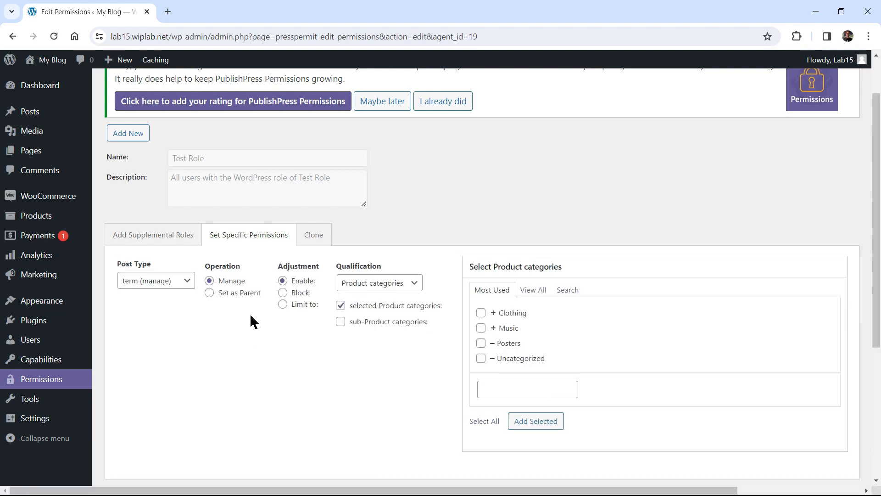
click(283, 305)
click(339, 328)
click(481, 314)
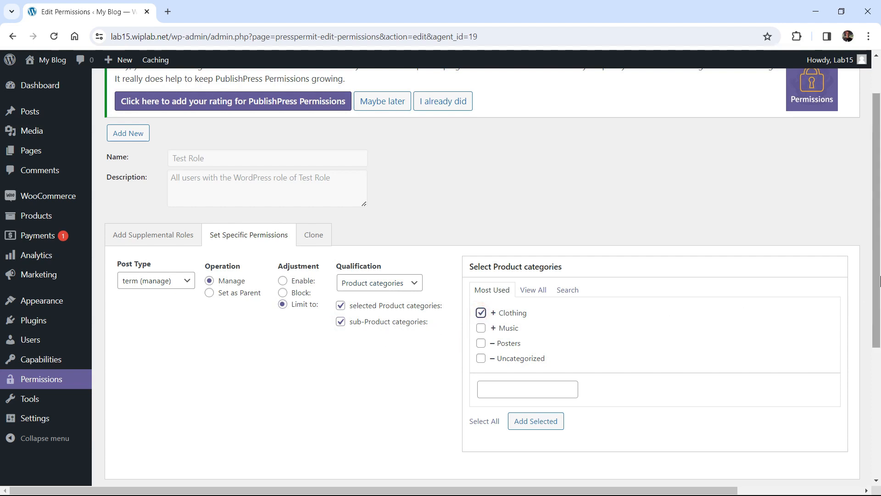
scroll(505, 353, down, 1)
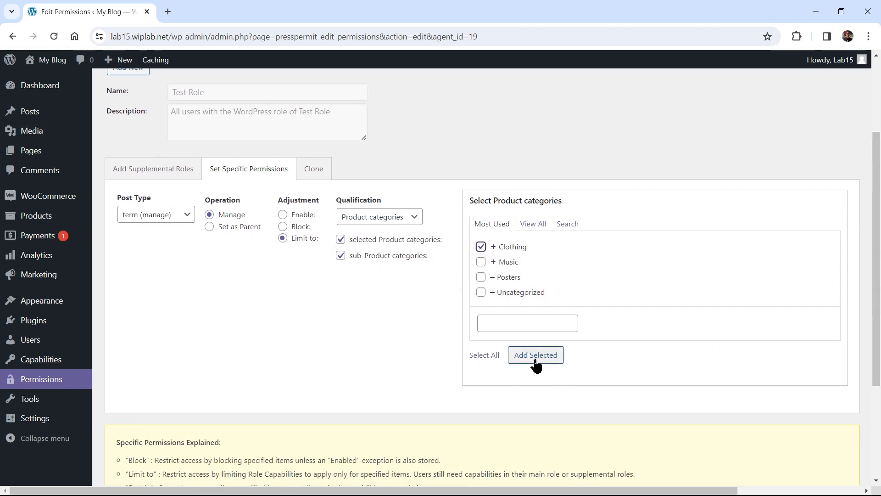
click(536, 356)
scroll(495, 356, down, 1)
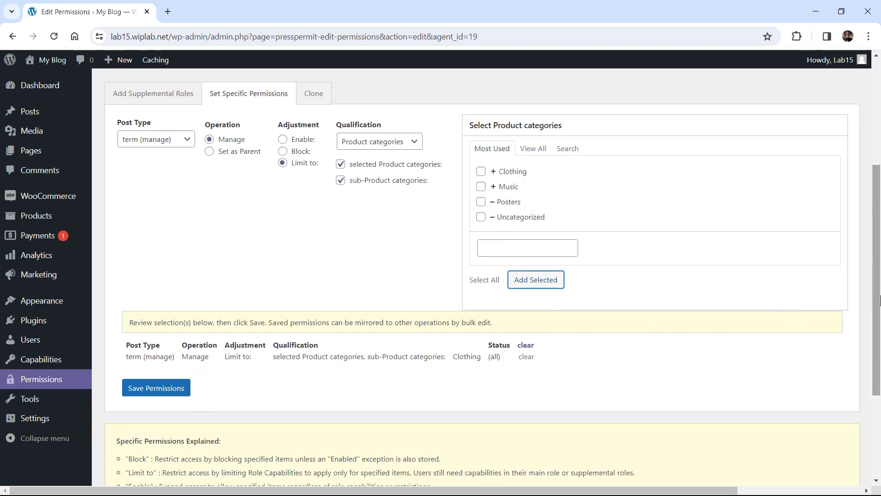
drag(877, 289, 877, 236)
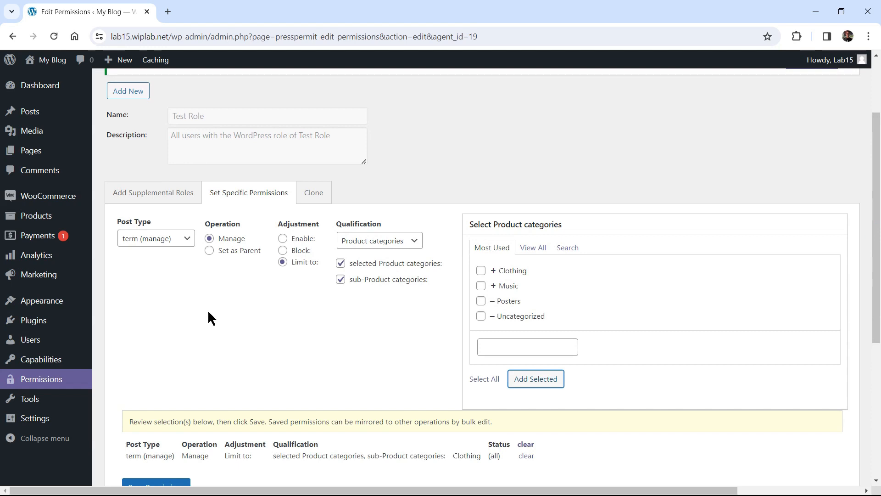
- Limit Test Role's Product editing to the Clothing category, then save both permissions
click(165, 239)
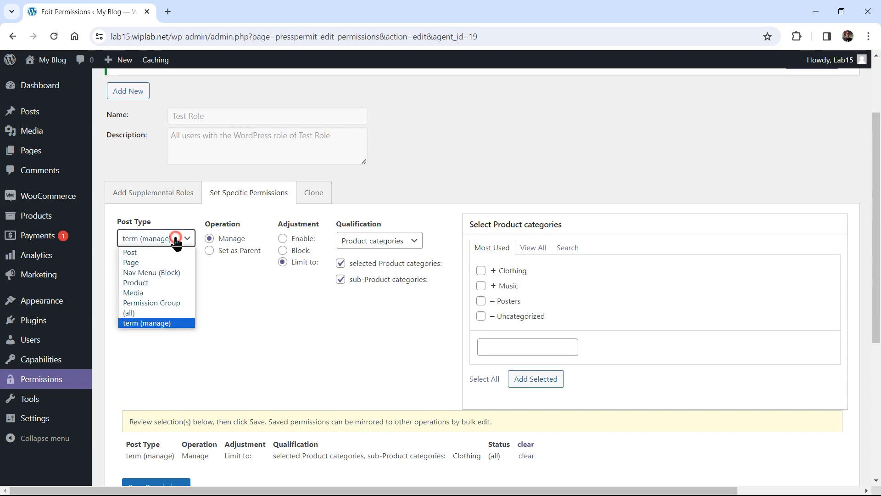
click(143, 284)
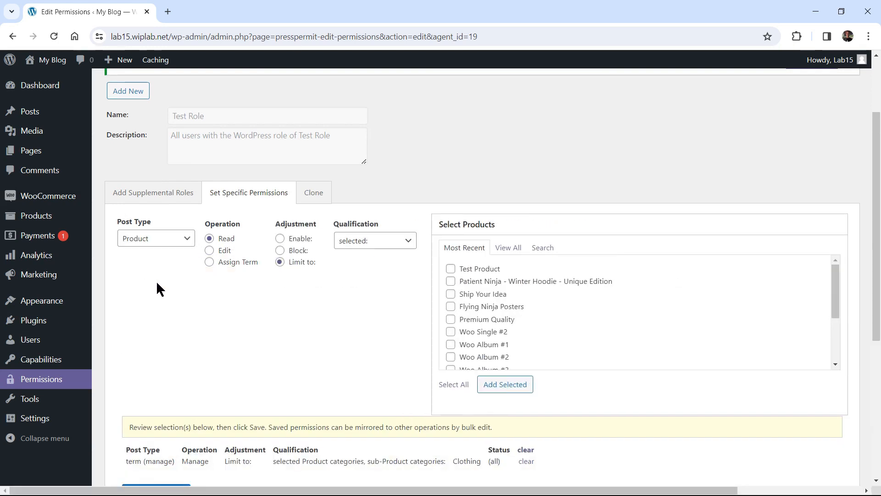
click(210, 251)
click(388, 246)
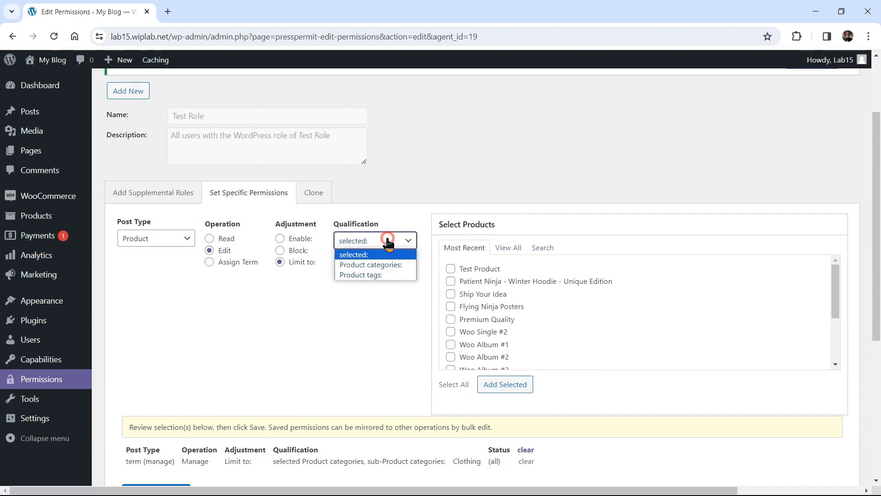
click(372, 265)
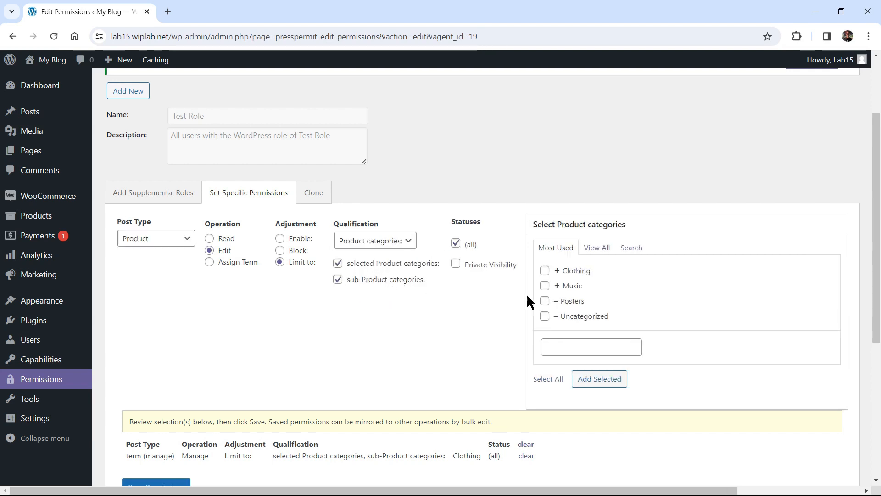
click(545, 272)
scroll(871, 282, down, 1)
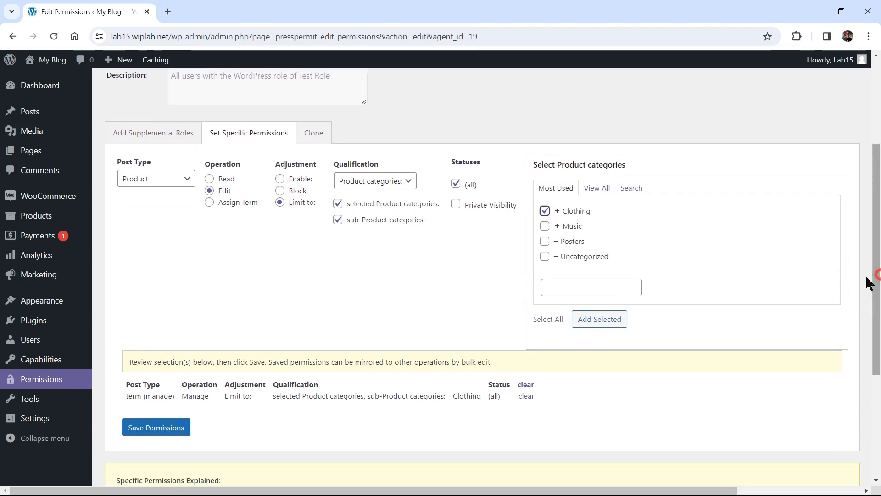
click(598, 320)
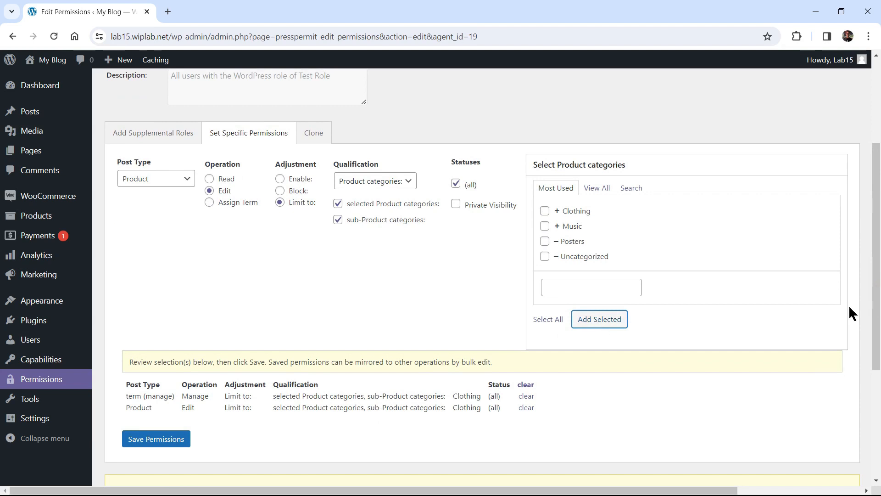
scroll(850, 311, down, 1)
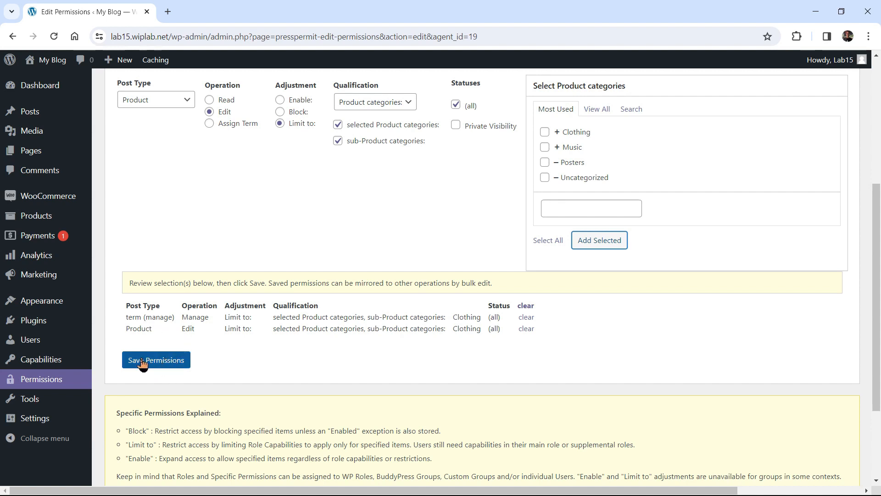
click(157, 360)
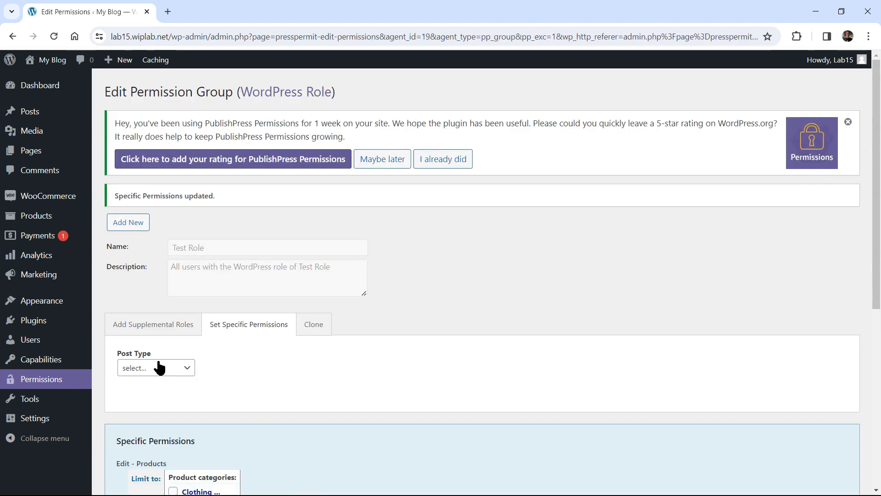
scroll(465, 344, down, 5)
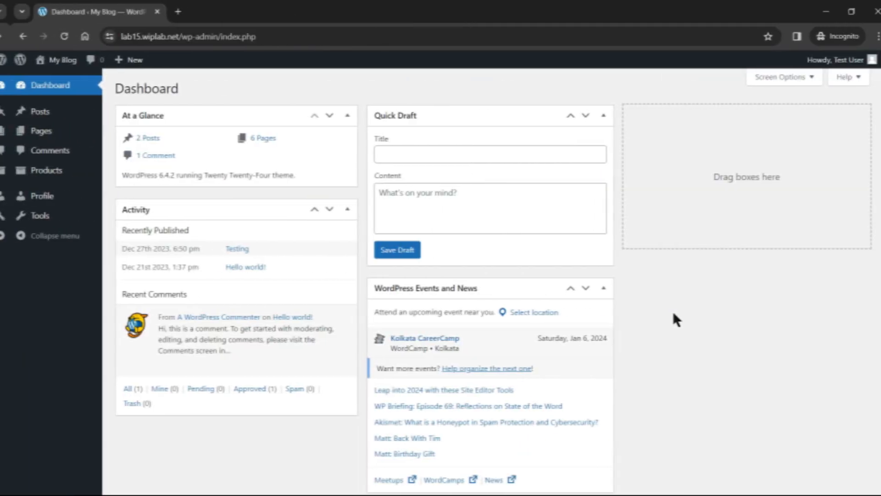
- As the test user, view Products > Categories, then the All Products list
mouse_move(824, 61)
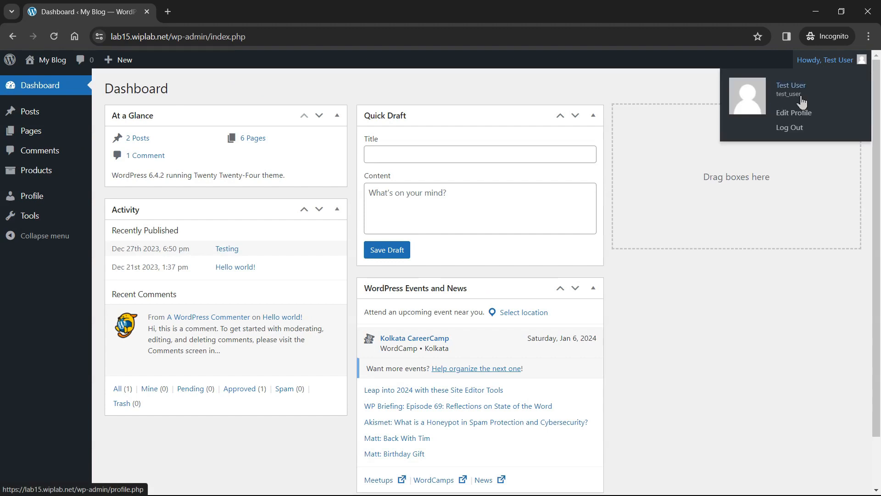
mouse_move(46, 174)
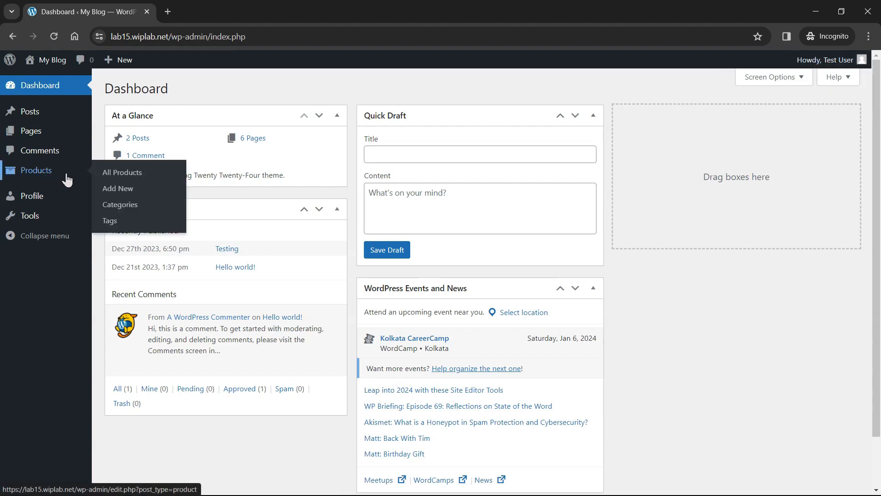
click(147, 214)
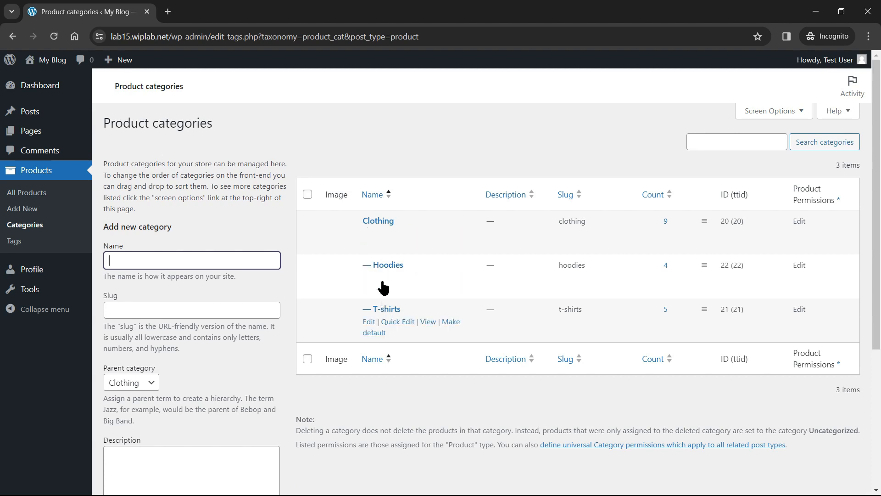
click(28, 198)
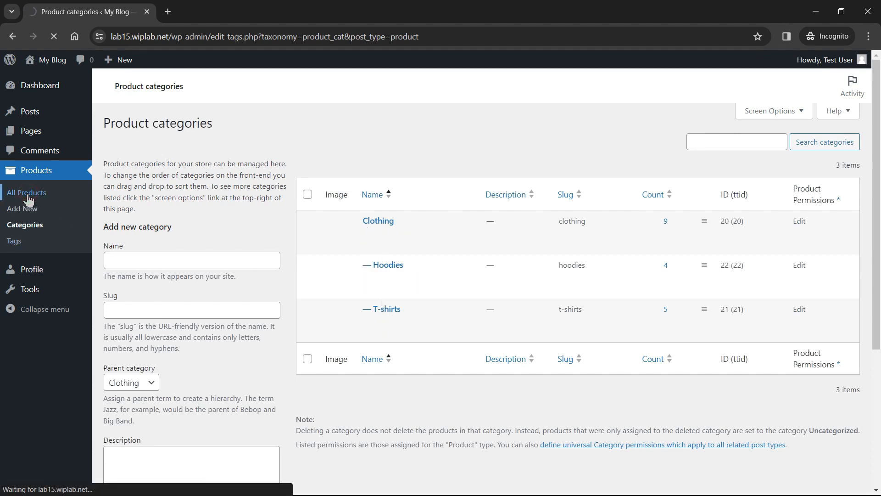
- Confirm the list shows only nine Clothing products, then select the remaining unfinished checklist lines in Word
drag(879, 163, 878, 199)
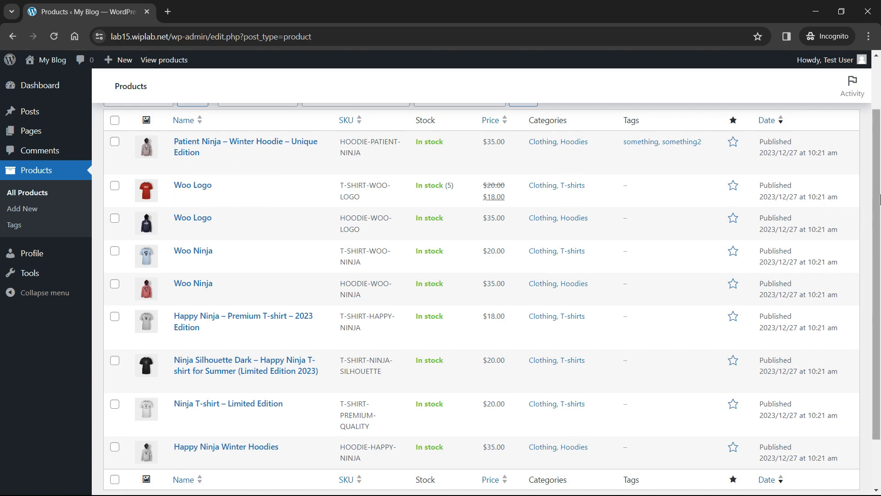
drag(879, 200, 878, 251)
drag(877, 194, 877, 133)
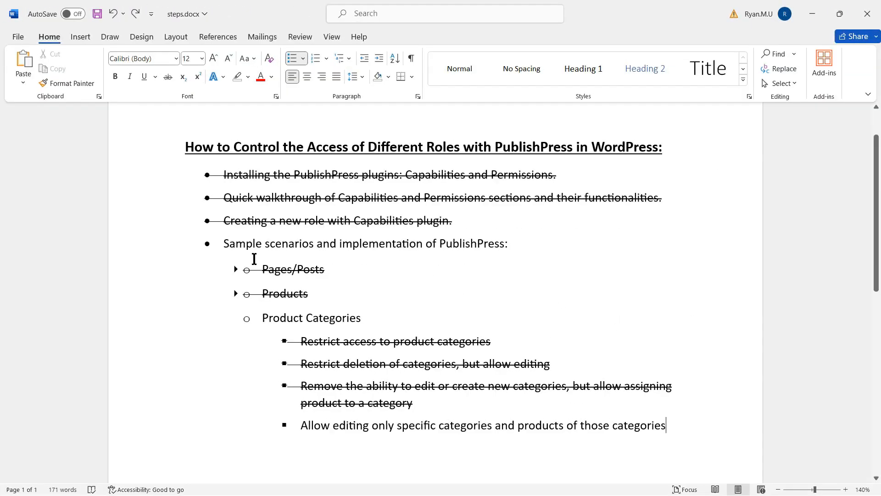
drag(223, 244, 688, 427)
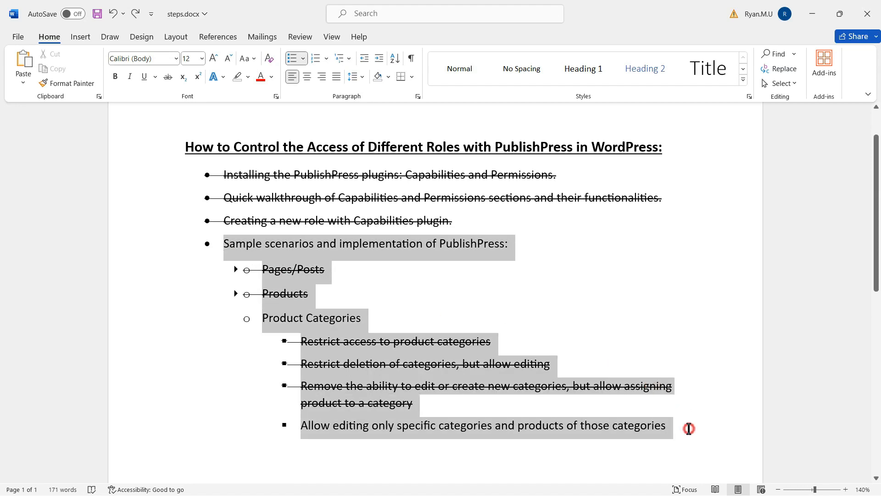
- Strike through the selected Sample scenarios lines and collapse the Product Categories sub-items
click(170, 78)
click(619, 277)
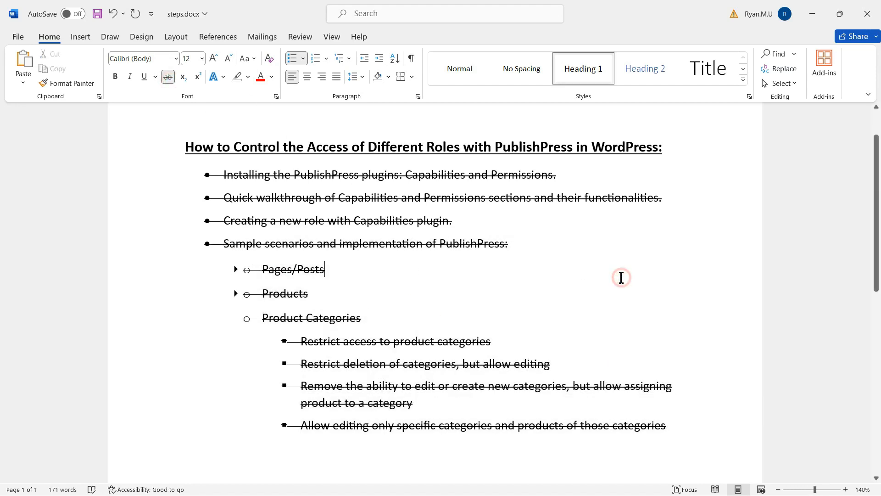
click(235, 317)
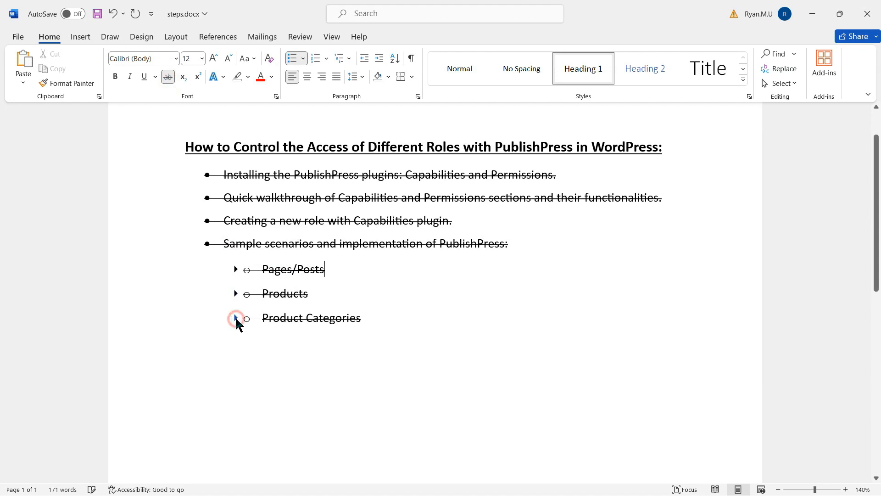